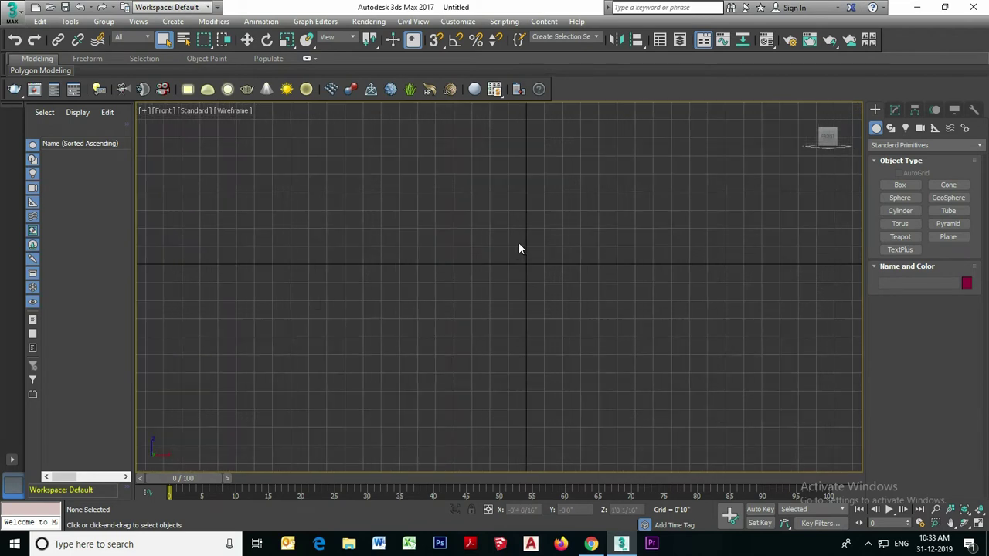
# Draw a plane about 13'3" long and 11'5" wide in the Front view
pyautogui.click(947, 237)
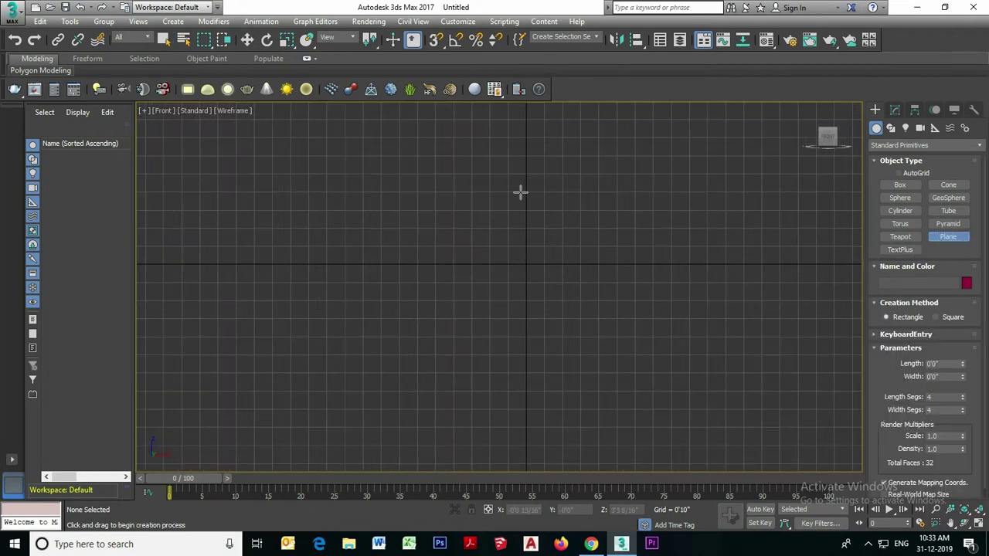
pyautogui.moveTo(424, 148); pyautogui.dragTo(673, 437)
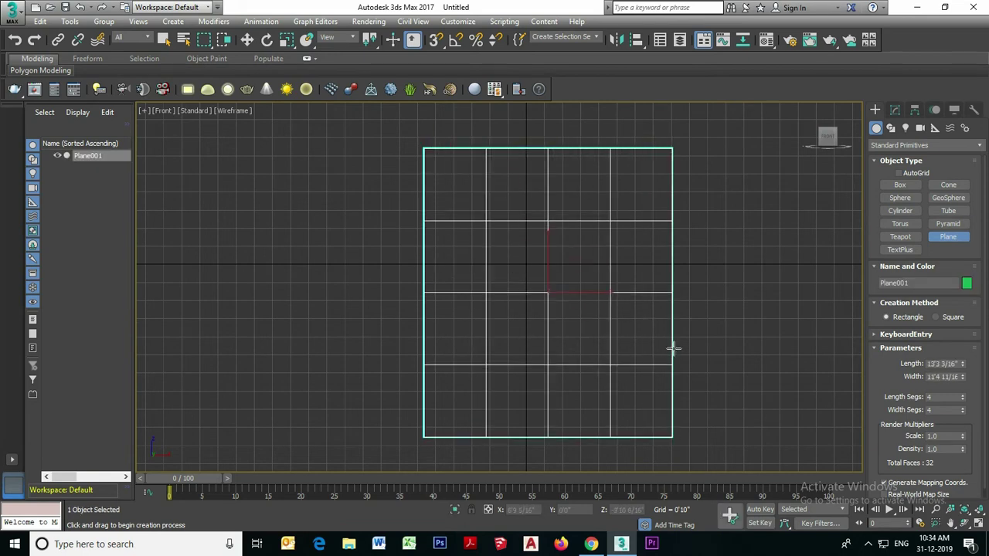
pyautogui.press('w')
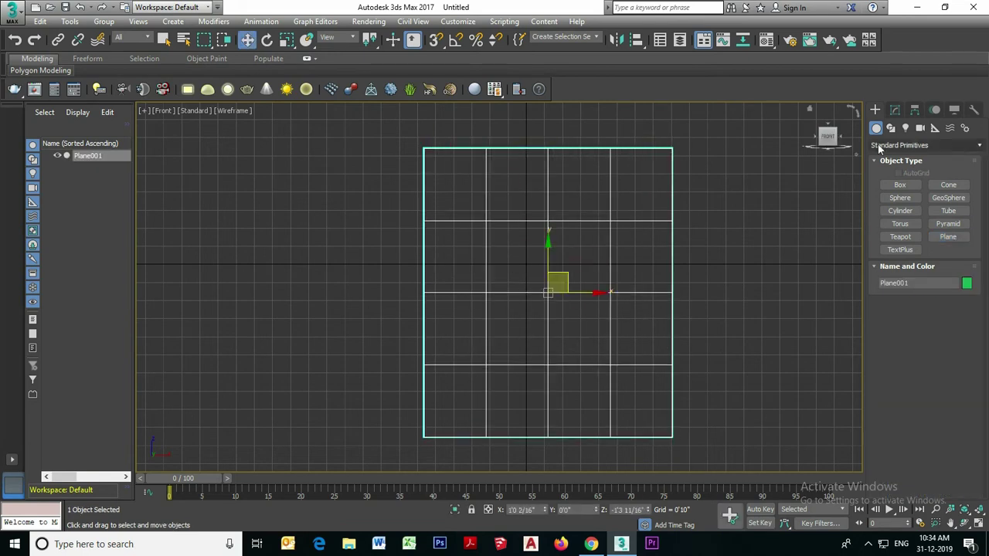
# Set the plane's length to 15' and its width to 20'
pyautogui.click(896, 109)
pyautogui.doubleClick(944, 322)
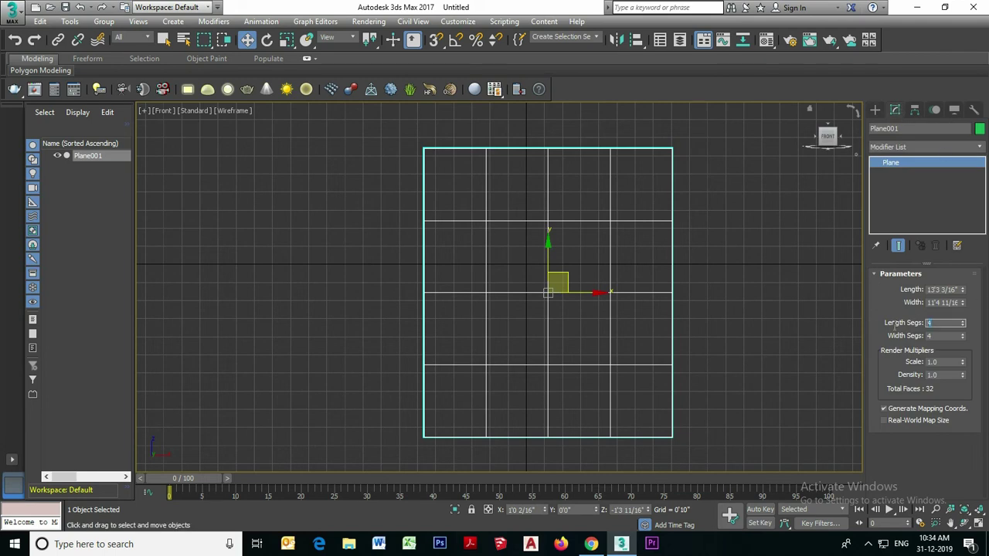
pyautogui.doubleClick(955, 289)
pyautogui.write('15')
pyautogui.press('Tab')
pyautogui.write('20')
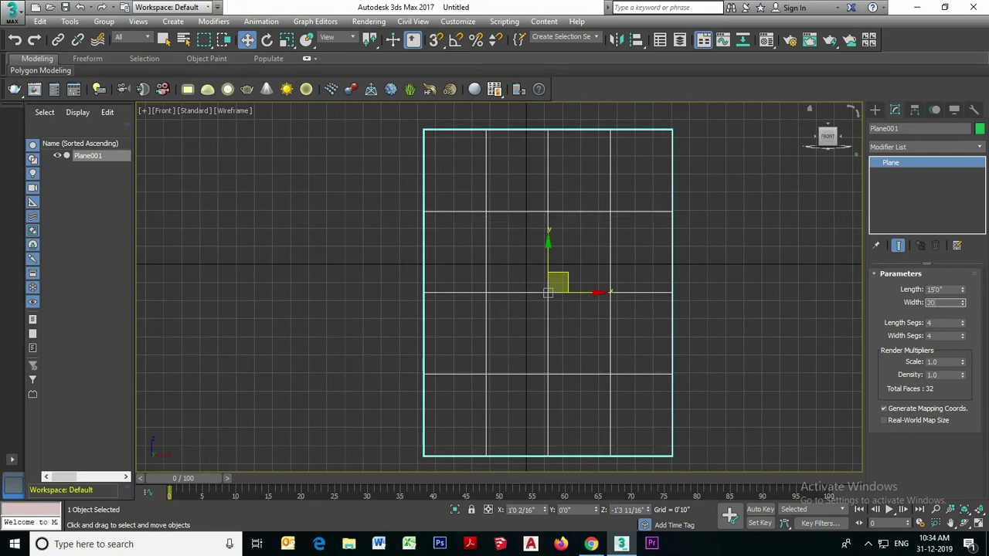
pyautogui.press('Return')
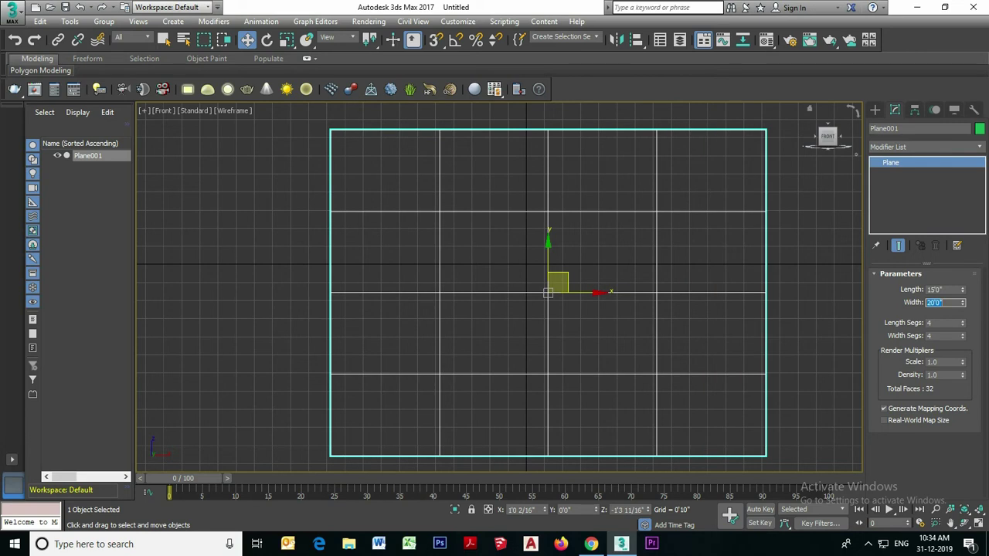
# Set both the length segments and the width segments of the plane to 20
pyautogui.press('Tab')
pyautogui.press('Tab')
pyautogui.write('20')
pyautogui.press('Return')
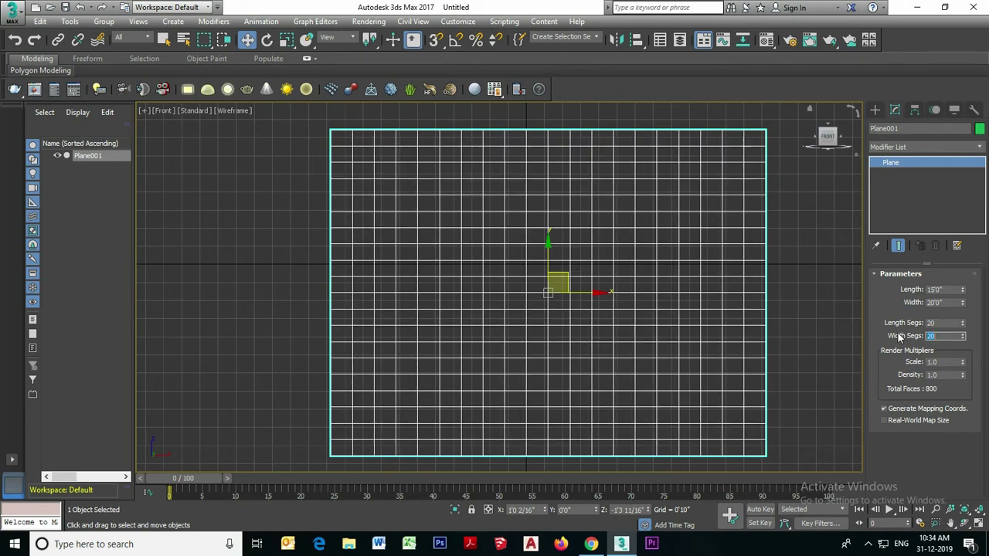
# Set the plane's width to 15' and its length to 20'
pyautogui.click(940, 302)
pyautogui.write('15')
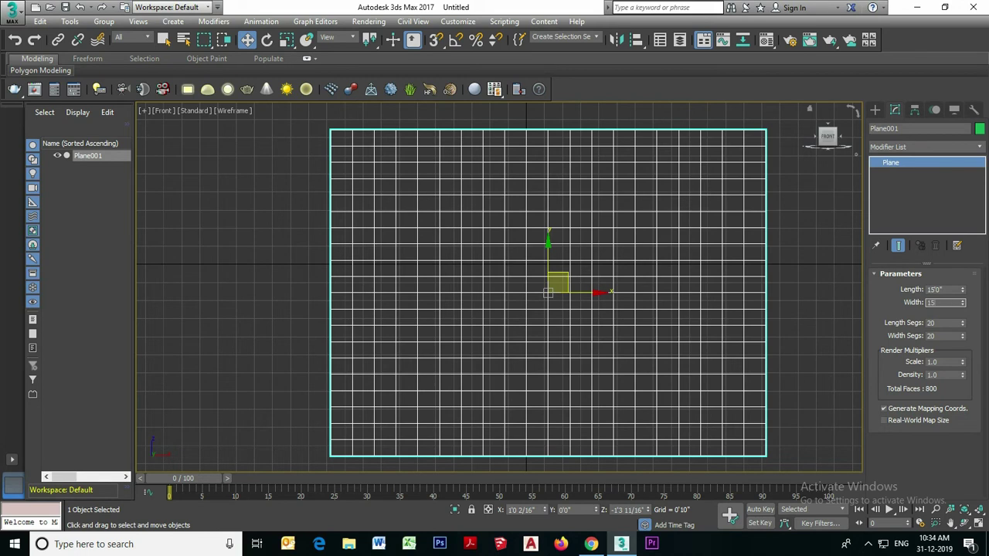
pyautogui.press('Return')
pyautogui.click(944, 291)
pyautogui.write('20')
pyautogui.press('Return')
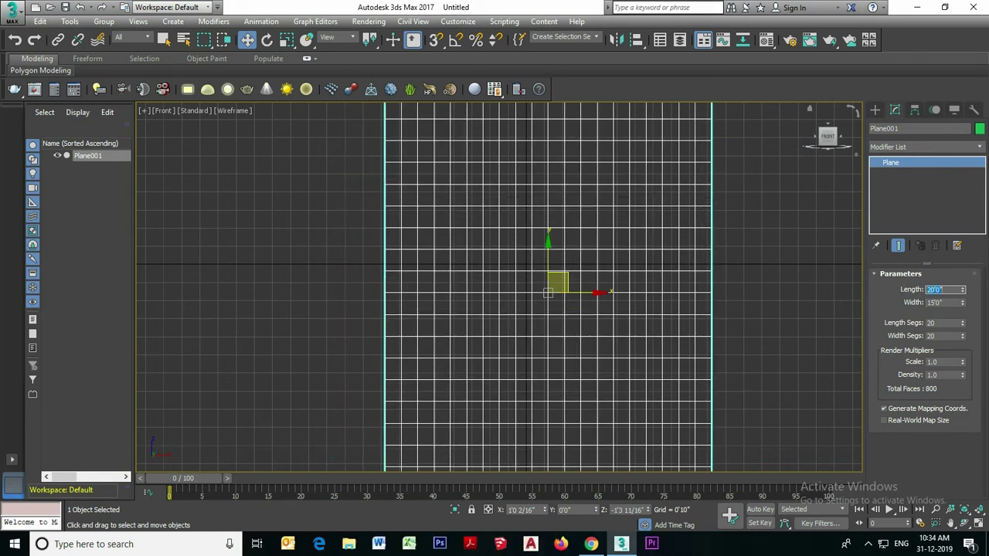
# Try raising the plane's length segments to 39 and undo the change
pyautogui.moveTo(651, 242); pyautogui.dragTo(656, 282, button='middle')
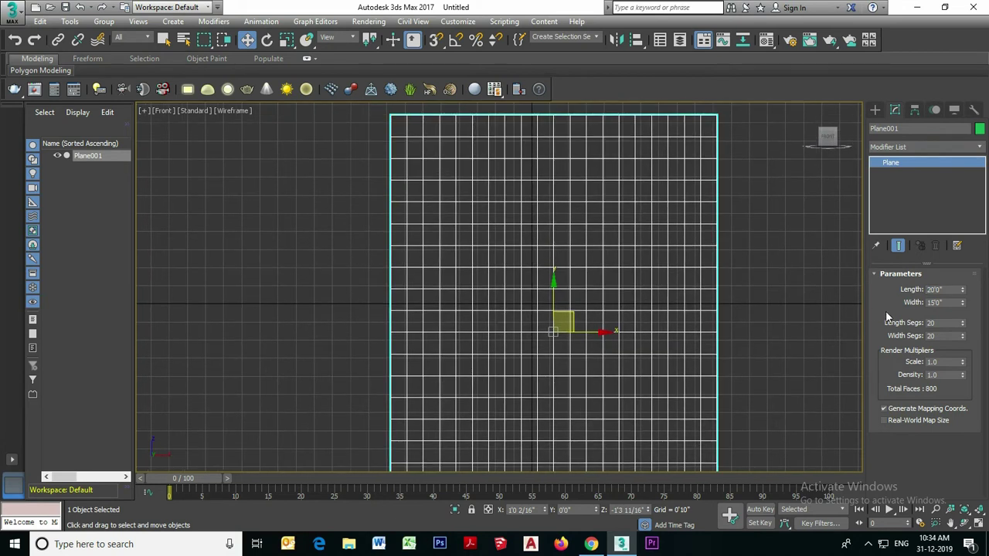
pyautogui.moveTo(962, 323); pyautogui.dragTo(958, 311)
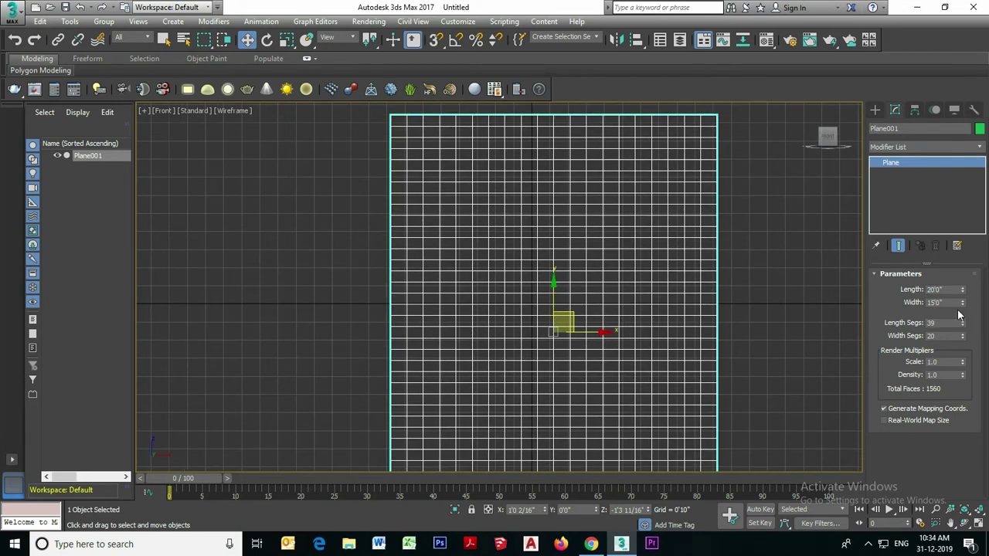
pyautogui.hotkey('ctrl', 'z')
# Set the plane's length segments to 25
pyautogui.scroll(3, 713, 132)
pyautogui.moveTo(713, 133); pyautogui.dragTo(730, 232, button='middle')
pyautogui.press('d')
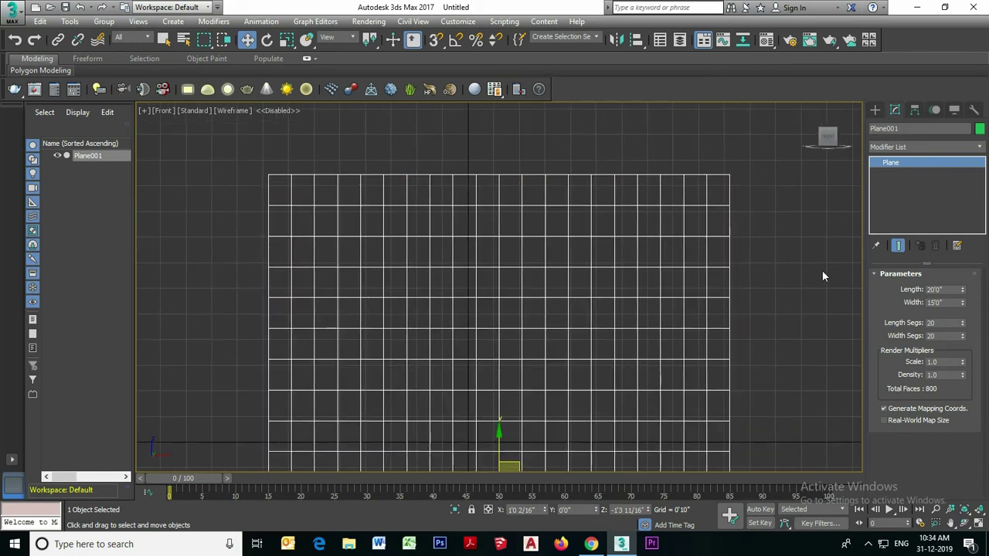
pyautogui.moveTo(951, 325); pyautogui.dragTo(914, 329)
pyautogui.write('25')
pyautogui.press('Return')
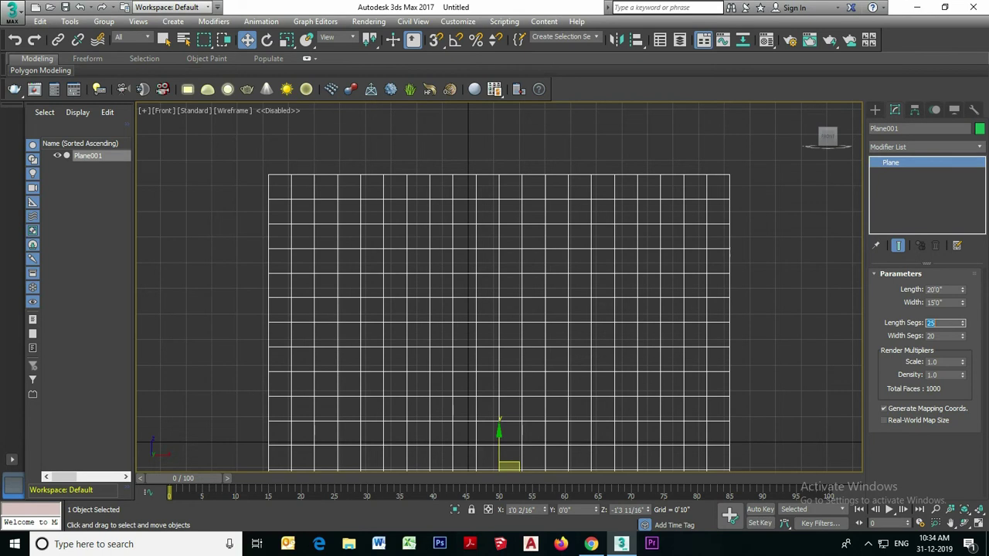
# Clone the plane as one independent copy, placed about 17'4" away along the negative X axis
pyautogui.scroll(-5, 583, 284)
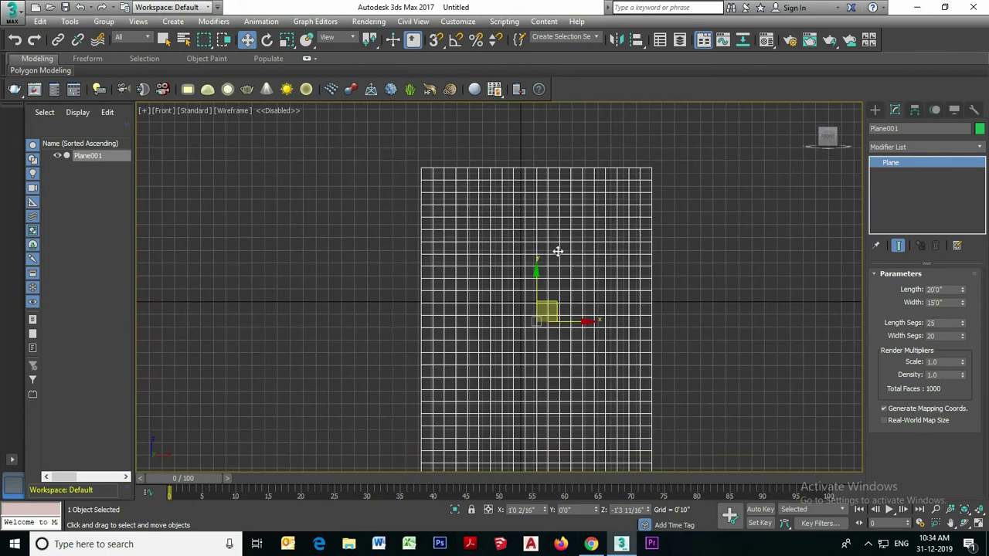
pyautogui.scroll(3, 547, 239)
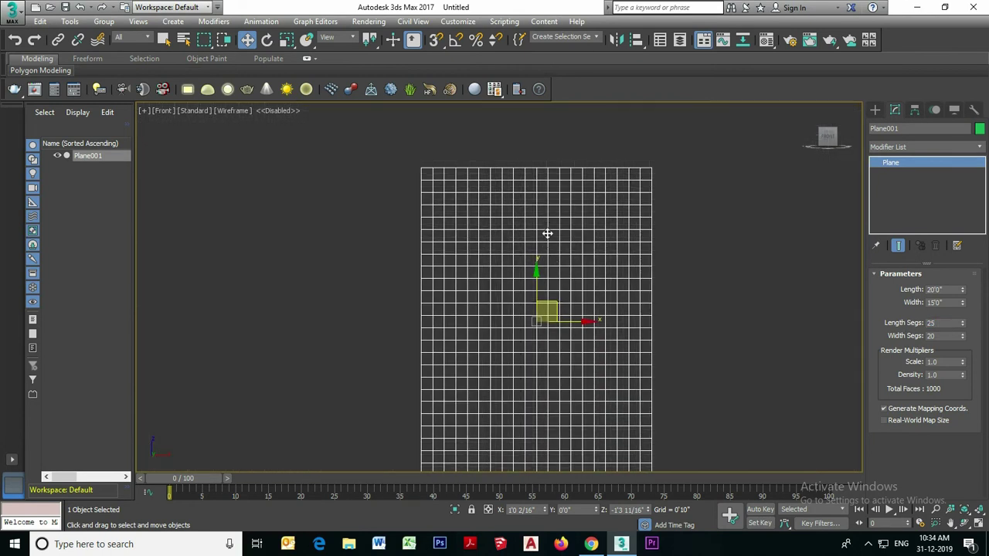
pyautogui.scroll(-3, 570, 207)
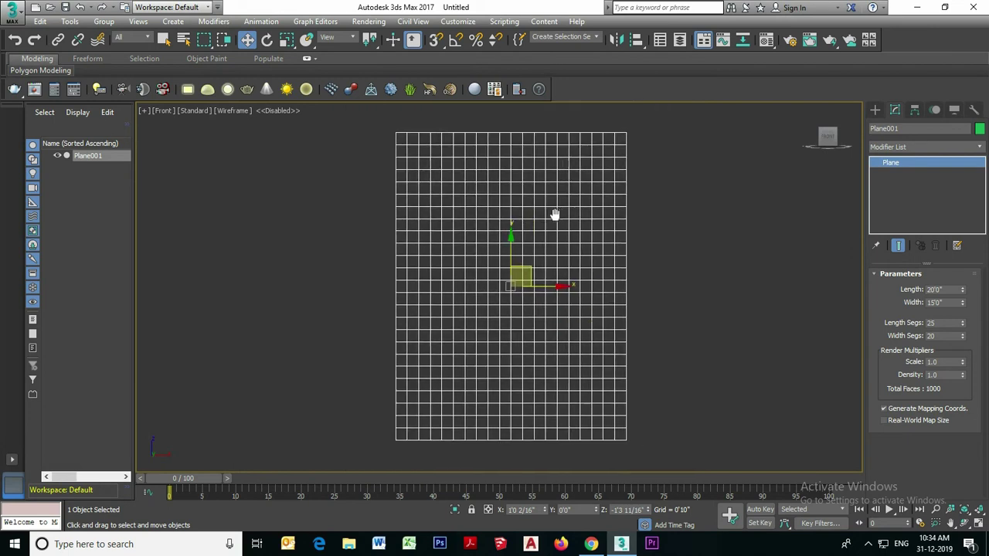
pyautogui.rightClick(539, 205)
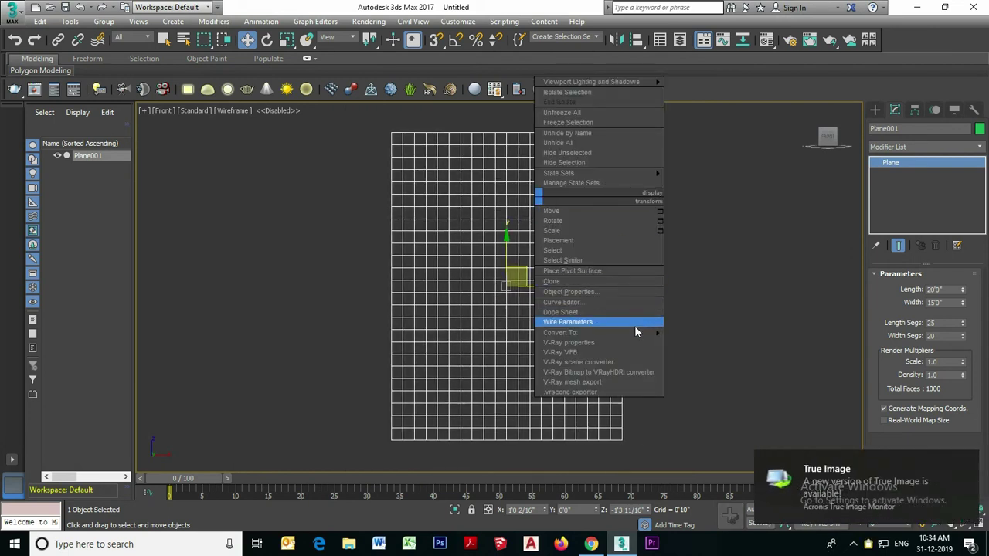
pyautogui.click(687, 317)
pyautogui.scroll(-3, 564, 307)
pyautogui.keyDown('shift'); pyautogui.moveTo(529, 297); pyautogui.dragTo(342, 293); pyautogui.keyUp('shift')
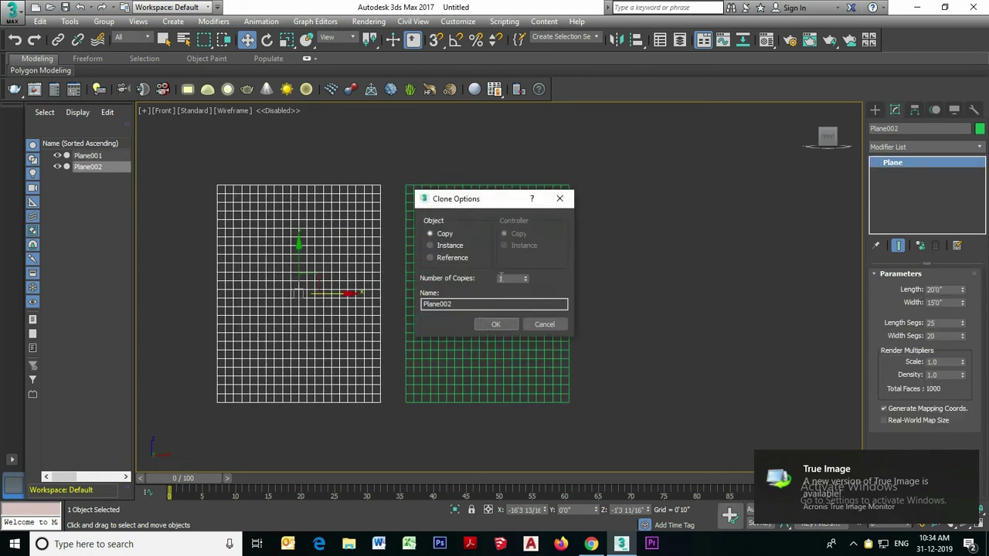
pyautogui.click(495, 324)
# Select the original plane and add an Edit Poly modifier to it
pyautogui.click(501, 295)
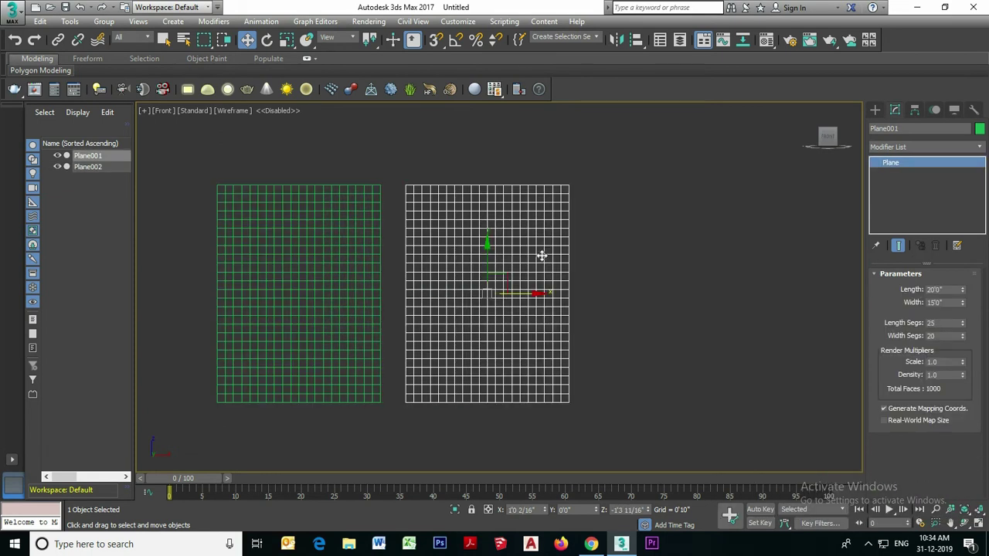
pyautogui.click(900, 146)
pyautogui.press('e')
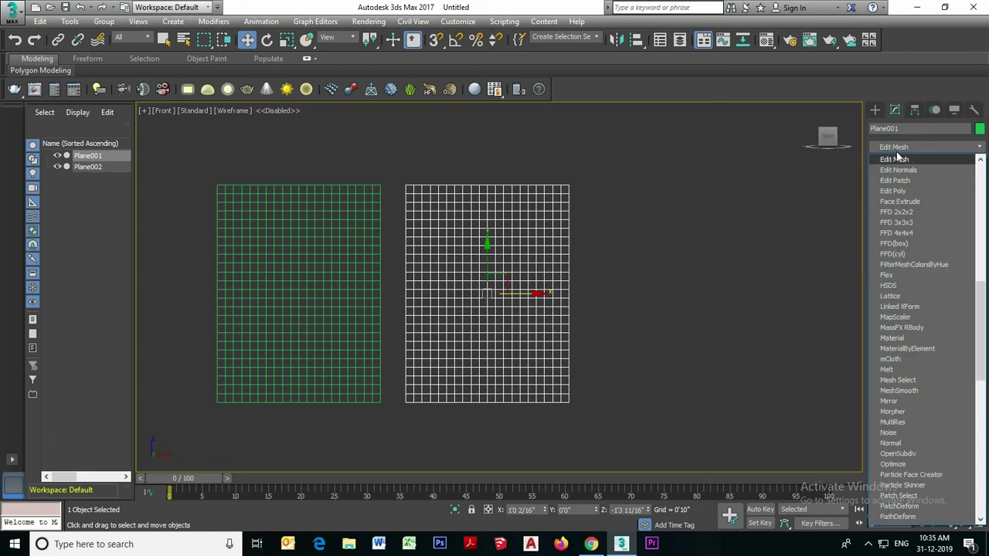
pyautogui.click(895, 191)
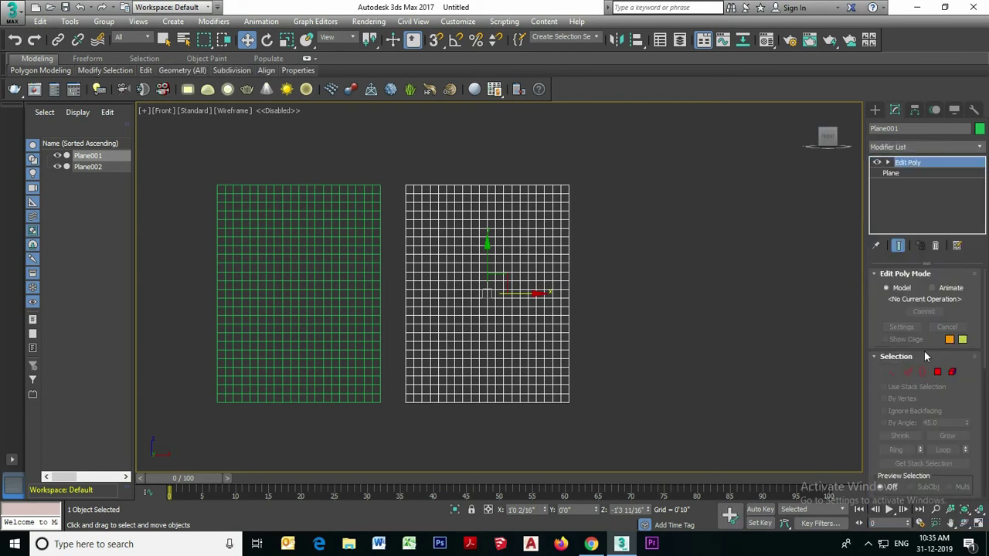
# Switch the Edit Poly modifier to edge level and select an edge near the plane's upper border
pyautogui.click(908, 372)
pyautogui.scroll(4, 552, 194)
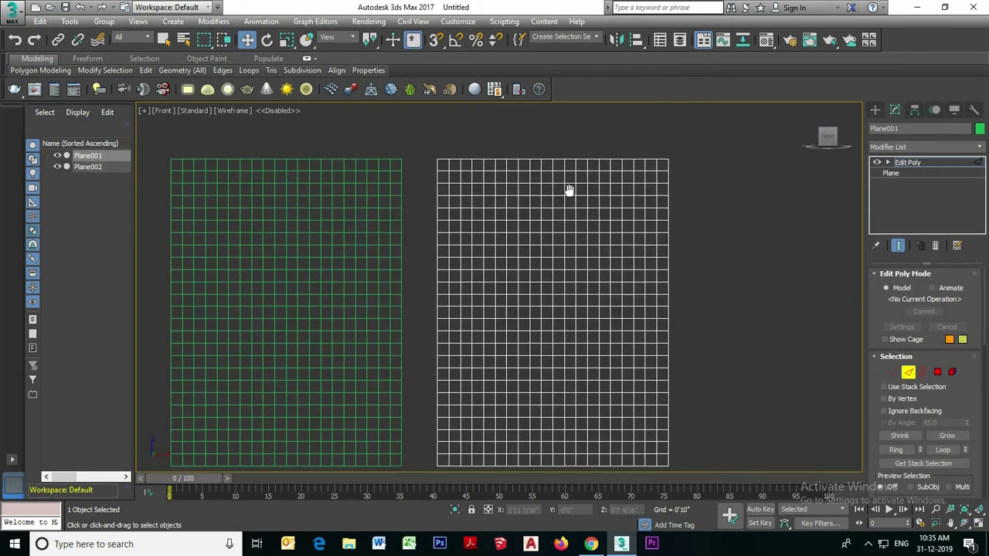
pyautogui.click(575, 165)
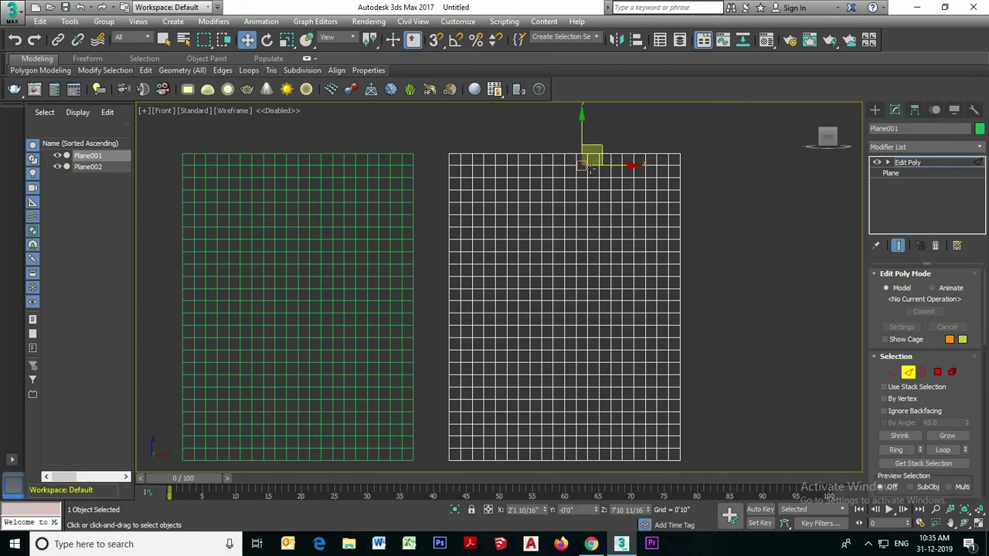
pyautogui.scroll(2, 589, 170)
pyautogui.scroll(-2, 540, 151)
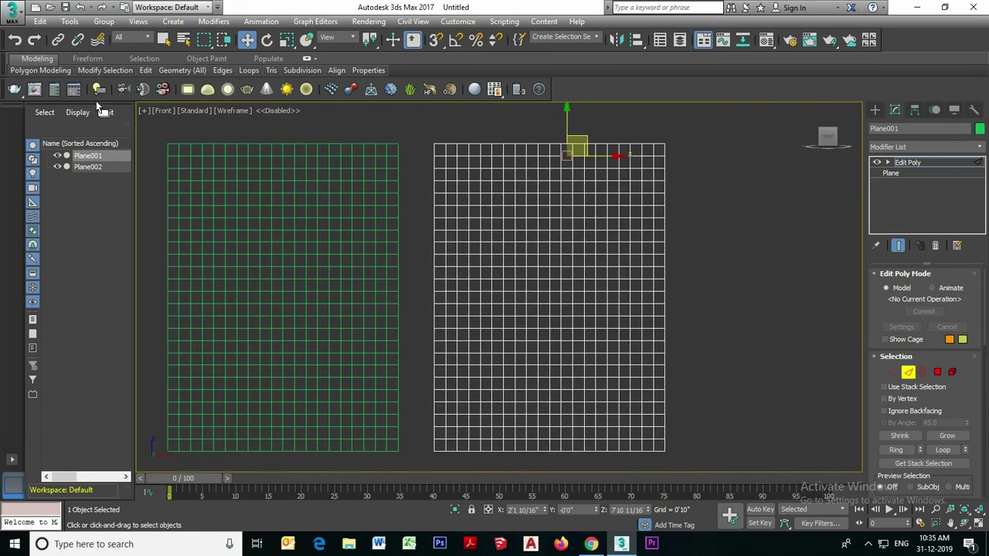
# Open Generate Topology and apply the irregular rounded-cell pattern beside Holer to the original plane
pyautogui.moveTo(44, 71)
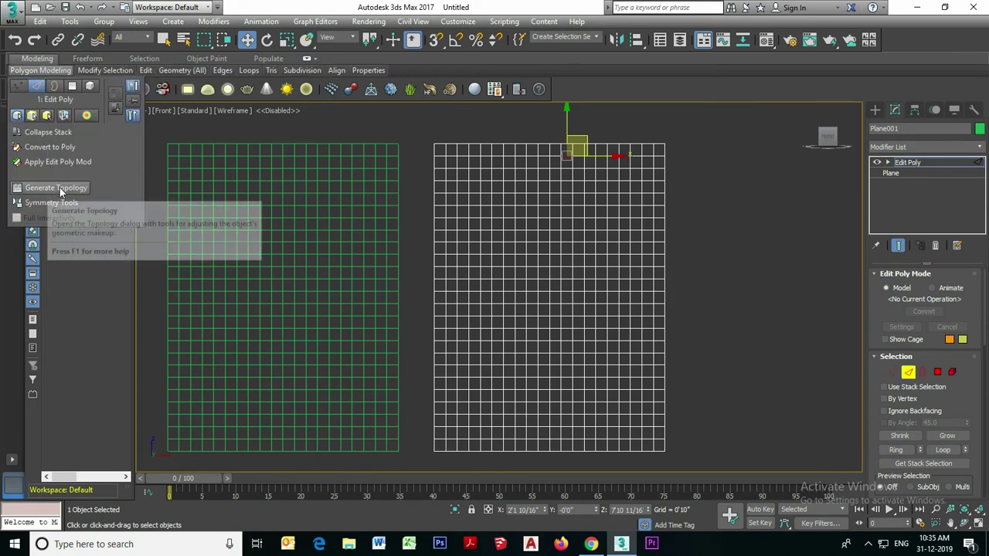
pyautogui.click(48, 190)
pyautogui.moveTo(130, 84); pyautogui.dragTo(315, 131)
pyautogui.scroll(2, 532, 180)
pyautogui.moveTo(581, 177); pyautogui.dragTo(509, 184, button='middle')
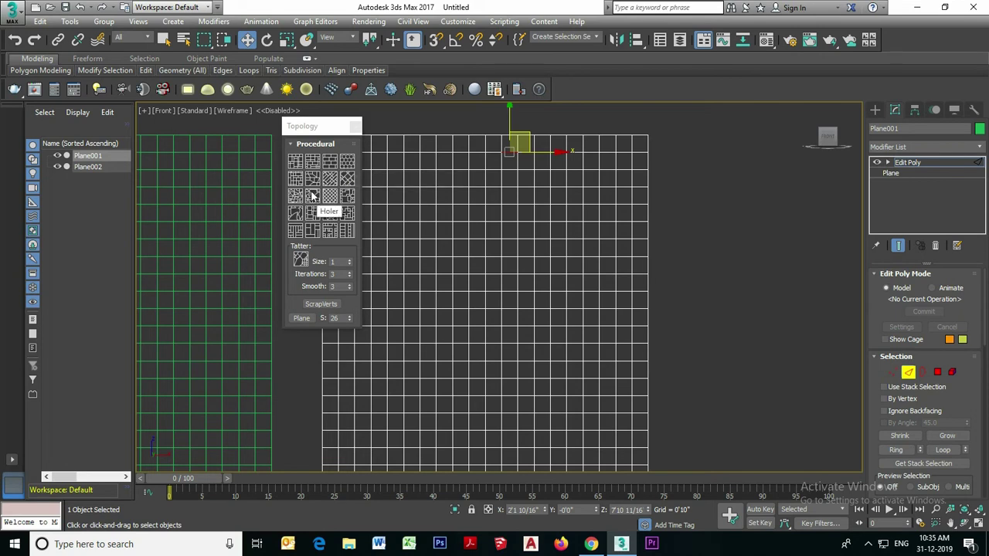
pyautogui.click(297, 200)
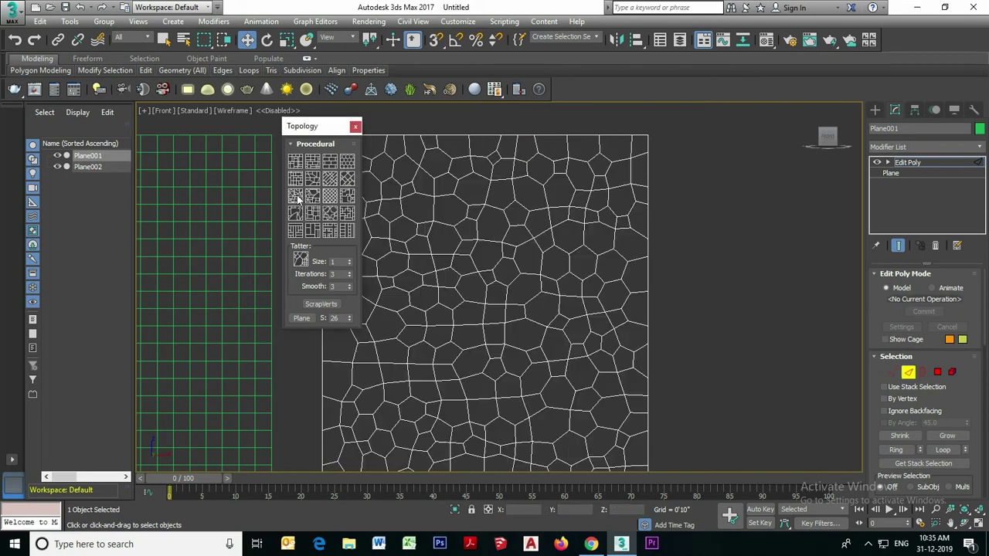
# Switch to polygon level and select every polygon of the patterned plane
pyautogui.moveTo(457, 193); pyautogui.dragTo(537, 176, button='middle')
pyautogui.scroll(-1, 526, 186)
pyautogui.scroll(1, 541, 188)
pyautogui.scroll(-1, 537, 178)
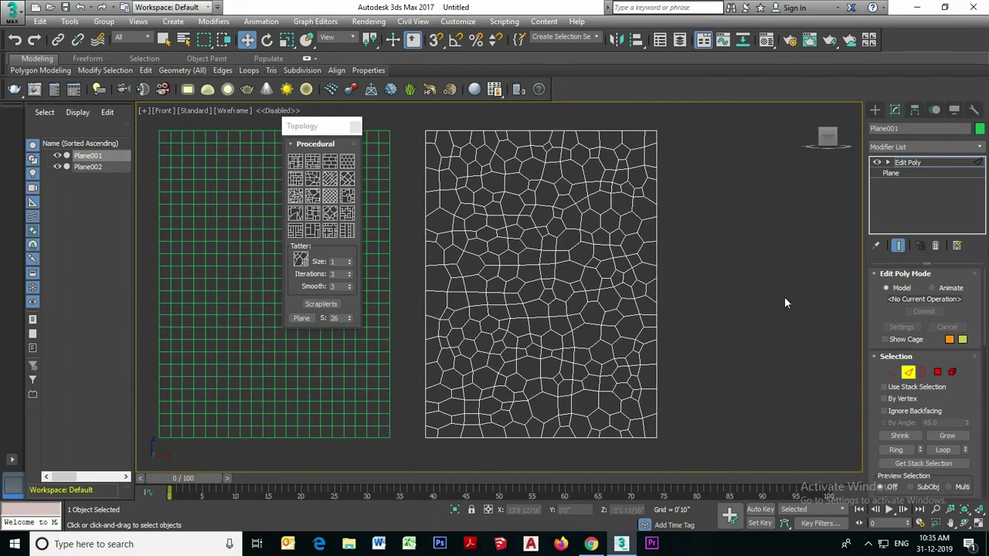
pyautogui.click(937, 372)
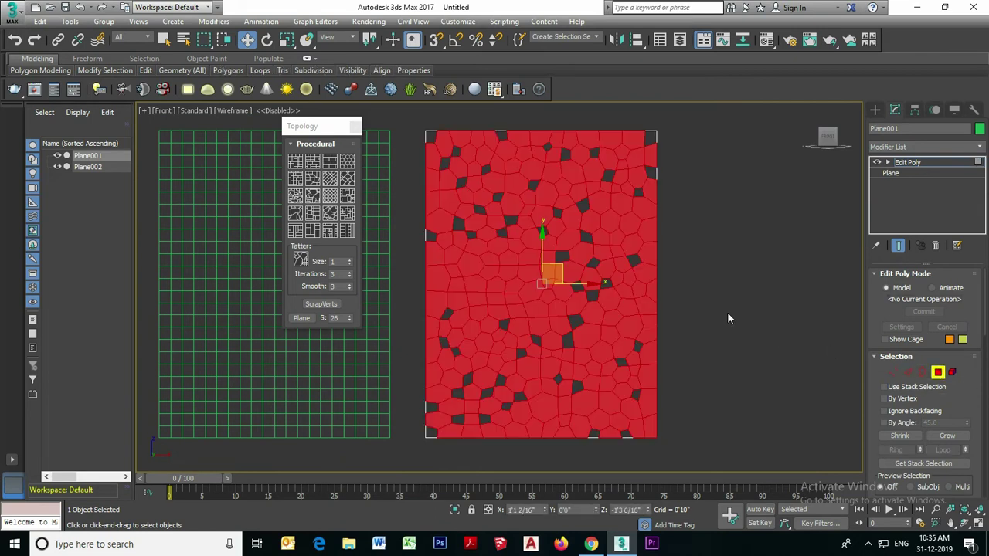
pyautogui.click(731, 286)
pyautogui.scroll(-1, 727, 278)
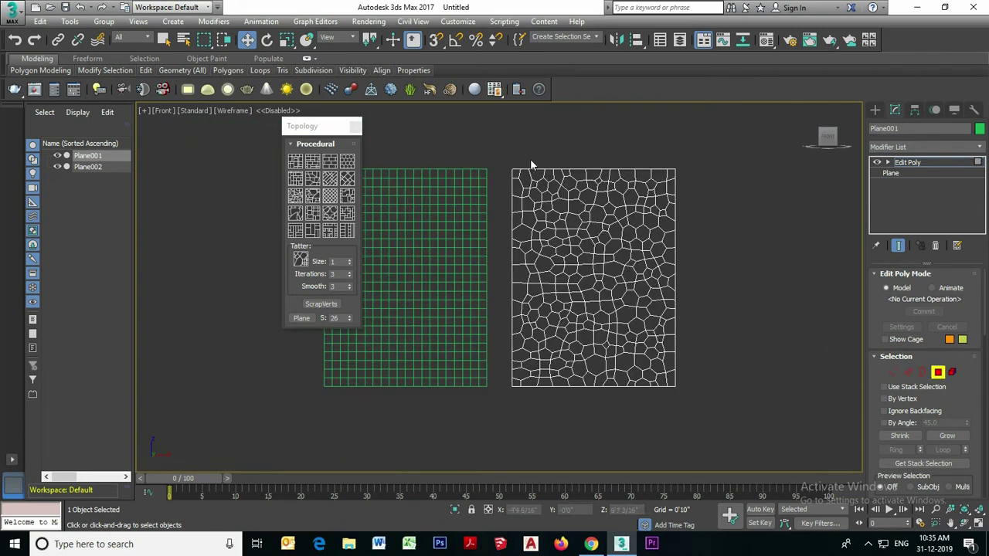
pyautogui.moveTo(506, 152); pyautogui.dragTo(711, 401)
# Inset all selected polygons of the patterned plane using By Polygon with an amount of 0'1 11/16"
pyautogui.scroll(2, 597, 194)
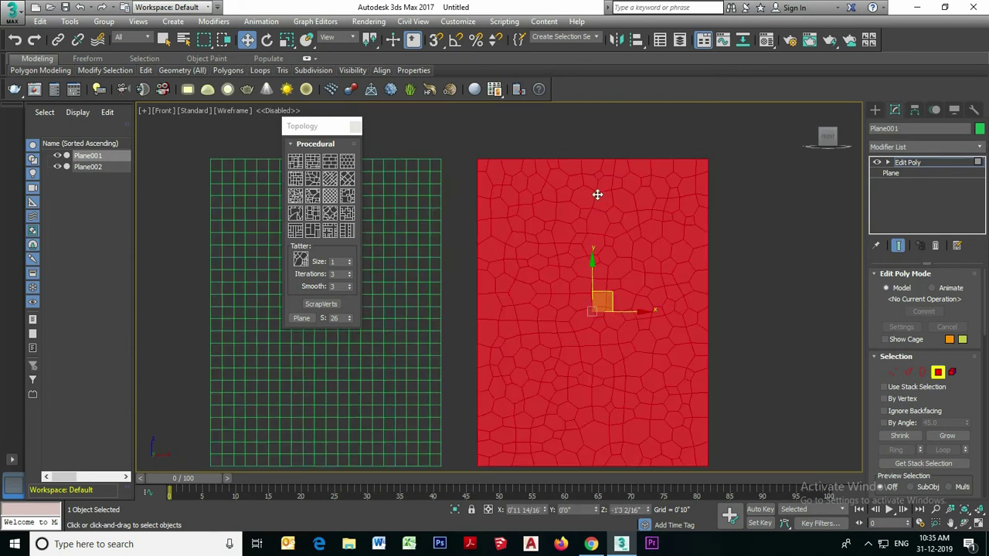
pyautogui.scroll(2, 597, 194)
pyautogui.scroll(2, 534, 177)
pyautogui.scroll(-1, 541, 191)
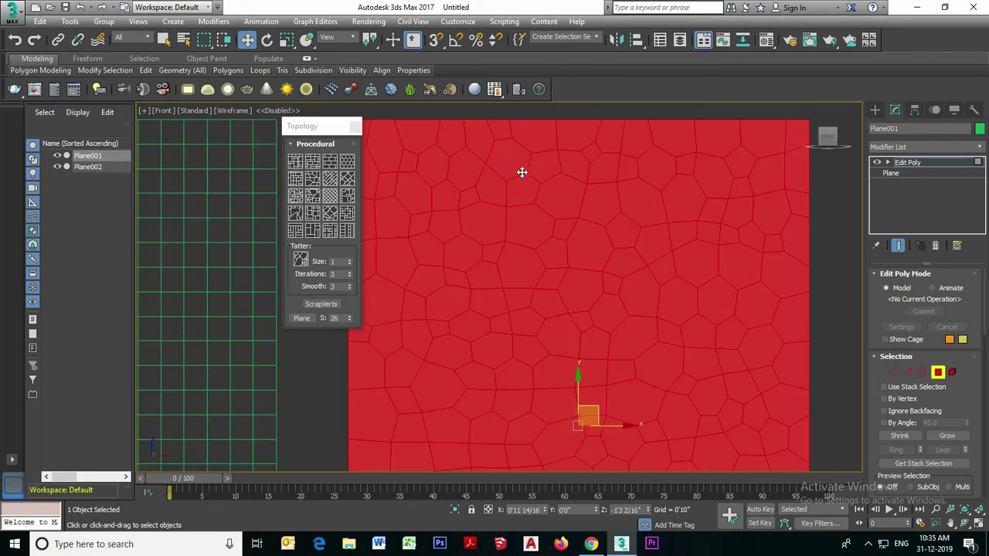
pyautogui.moveTo(985, 304); pyautogui.dragTo(985, 360)
pyautogui.click(966, 361)
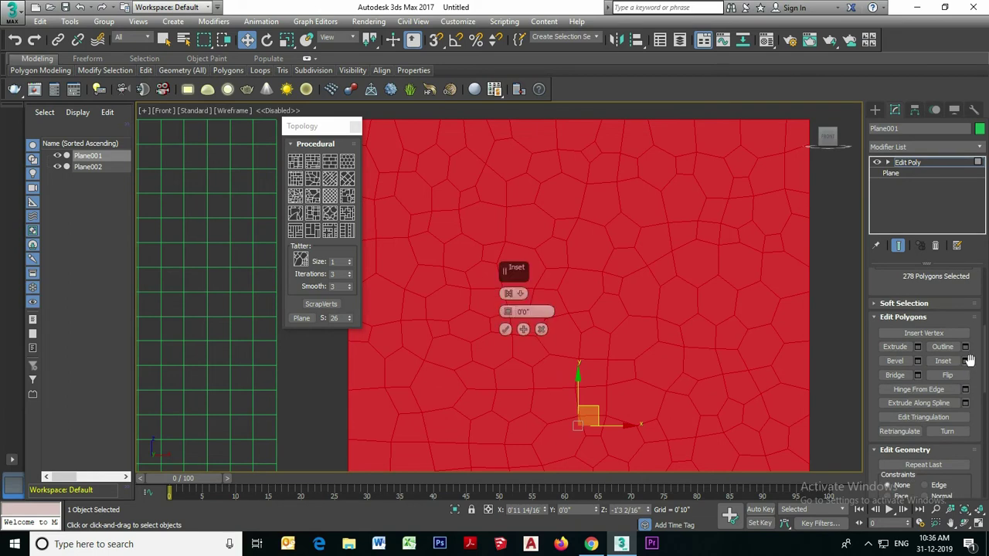
pyautogui.click(521, 293)
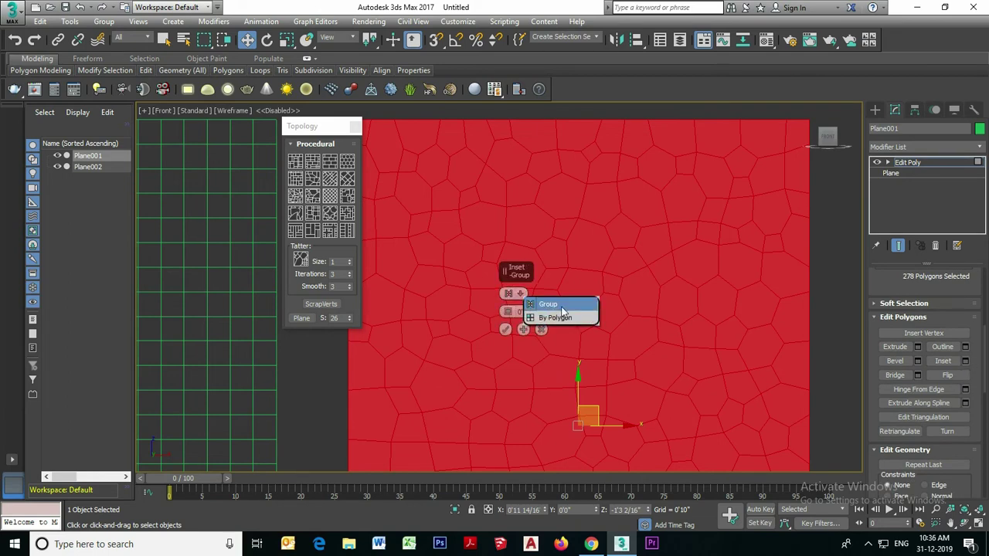
pyautogui.click(550, 318)
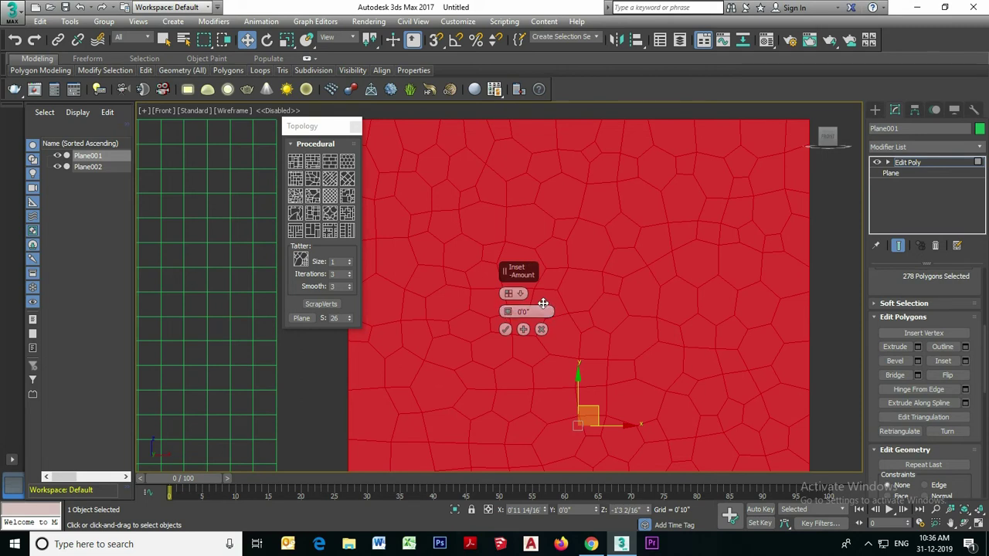
pyautogui.moveTo(509, 313)
pyautogui.mouseDown()
pyautogui.moveTo(510, 303)
pyautogui.moveTo(508, 313)
pyautogui.mouseUp()
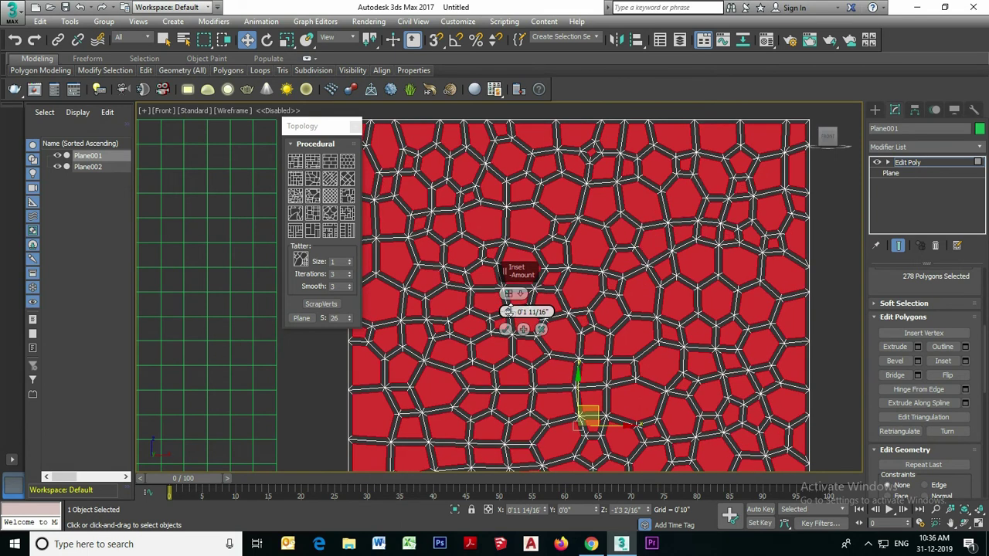
pyautogui.click(505, 329)
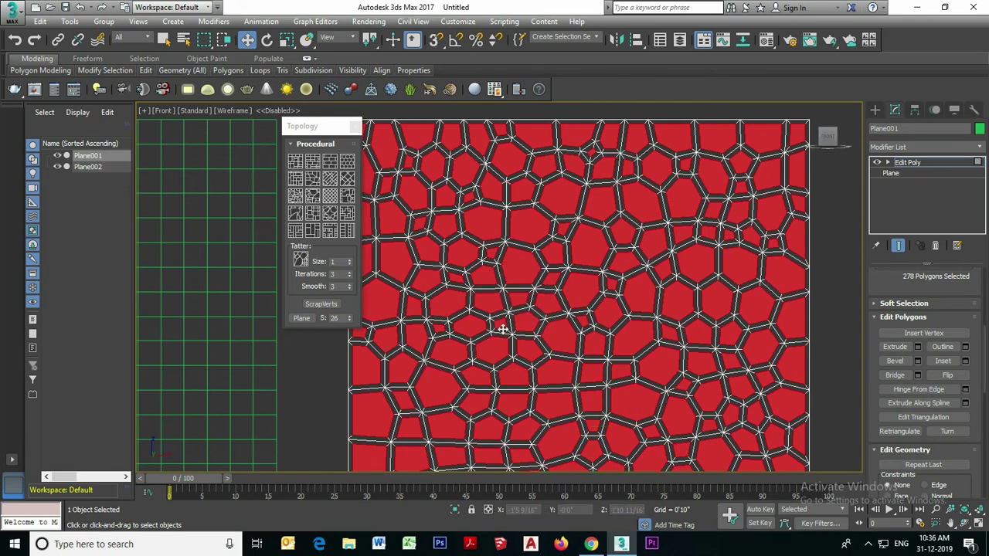
# Delete the selected inner polygons to open the cells, and return the Edit Poly modifier to object level
pyautogui.scroll(-3, 505, 293)
pyautogui.scroll(-2, 502, 261)
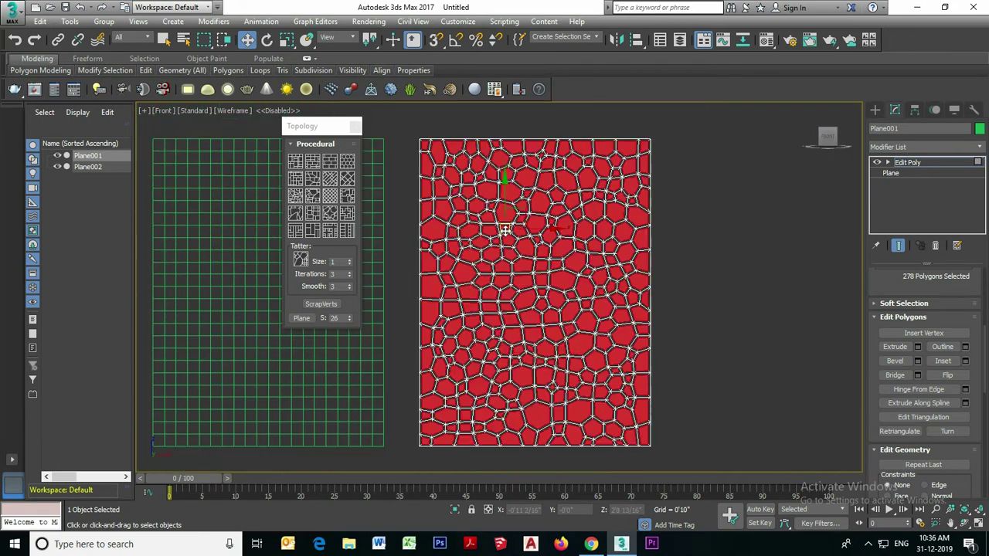
pyautogui.hotkey('ctrl', 'd')
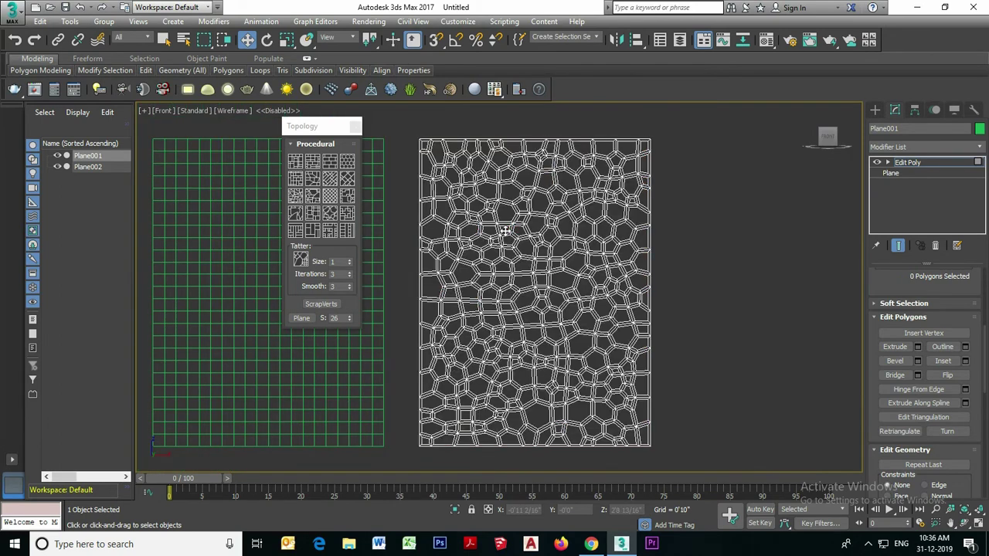
pyautogui.click(925, 164)
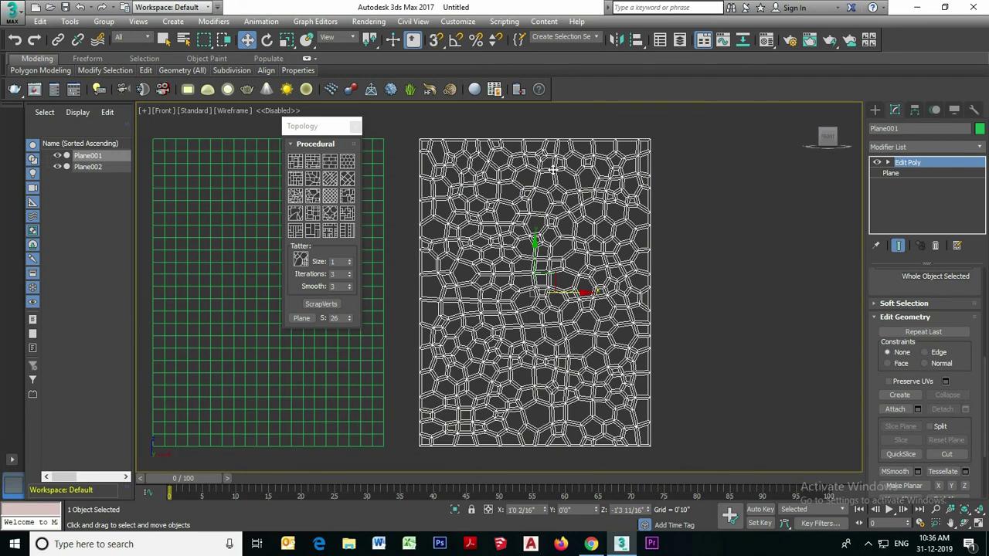
# Display the perforated panel with Default Shading in the Perspective view and examine its open cells
pyautogui.scroll(2, 541, 174)
pyautogui.click(235, 111)
pyautogui.click(262, 124)
pyautogui.moveTo(474, 194); pyautogui.dragTo(512, 173, button='middle')
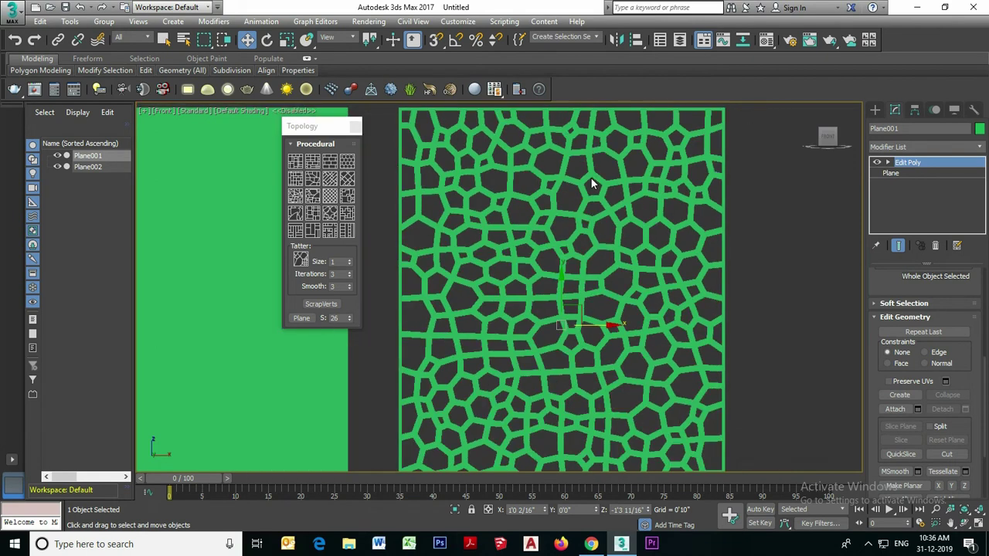
pyautogui.press('p')
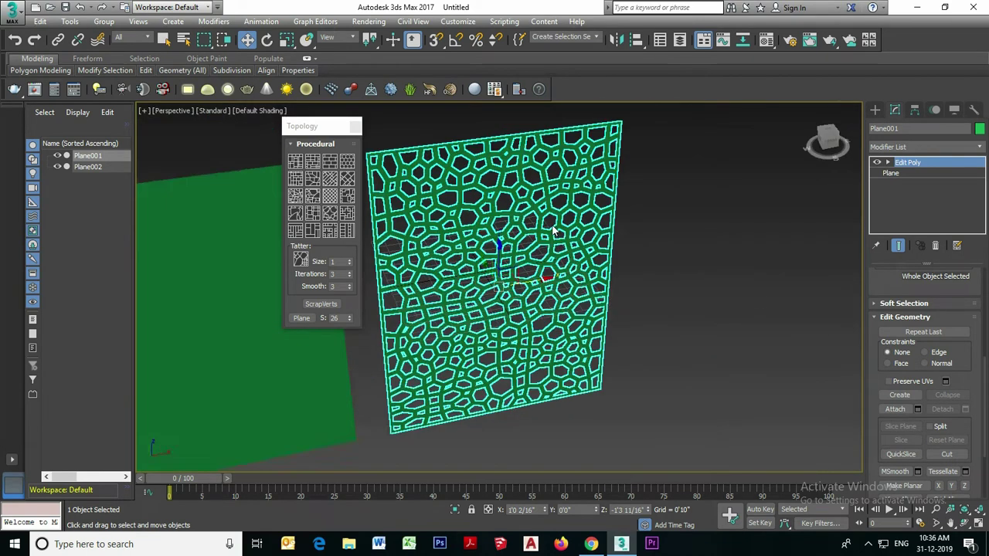
pyautogui.scroll(3, 474, 224)
pyautogui.moveTo(474, 222); pyautogui.dragTo(525, 209, button='middle')
pyautogui.scroll(-3, 518, 211)
pyautogui.scroll(3, 524, 211)
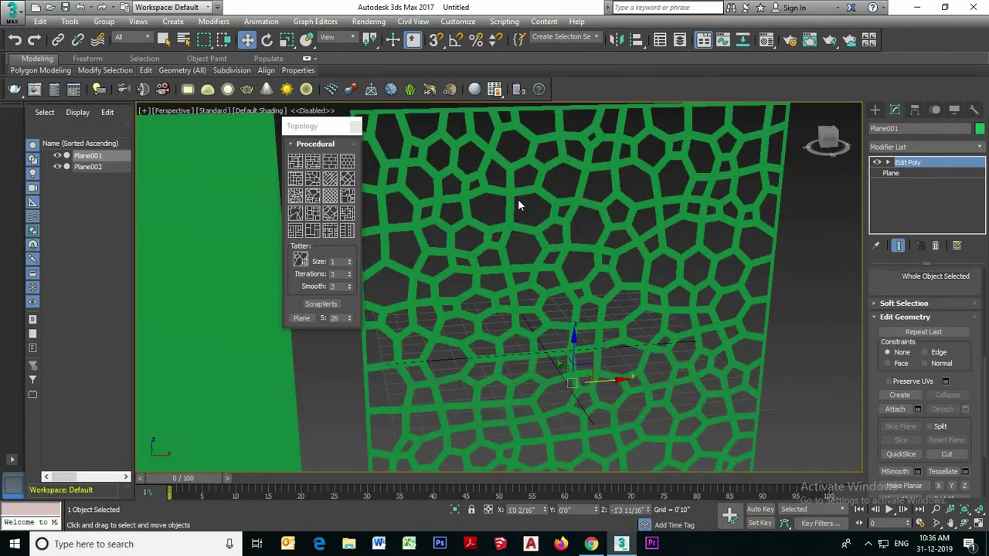
# Add a TurboSmooth modifier to the perforated panel above Edit Poly
pyautogui.click(930, 149)
pyautogui.press('t')
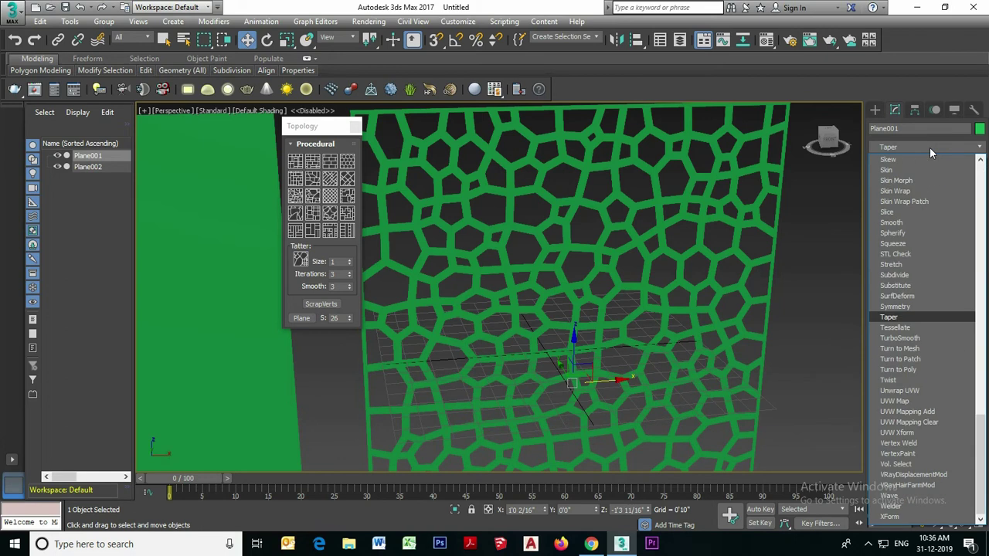
pyautogui.press('Down')
pyautogui.press('Down')
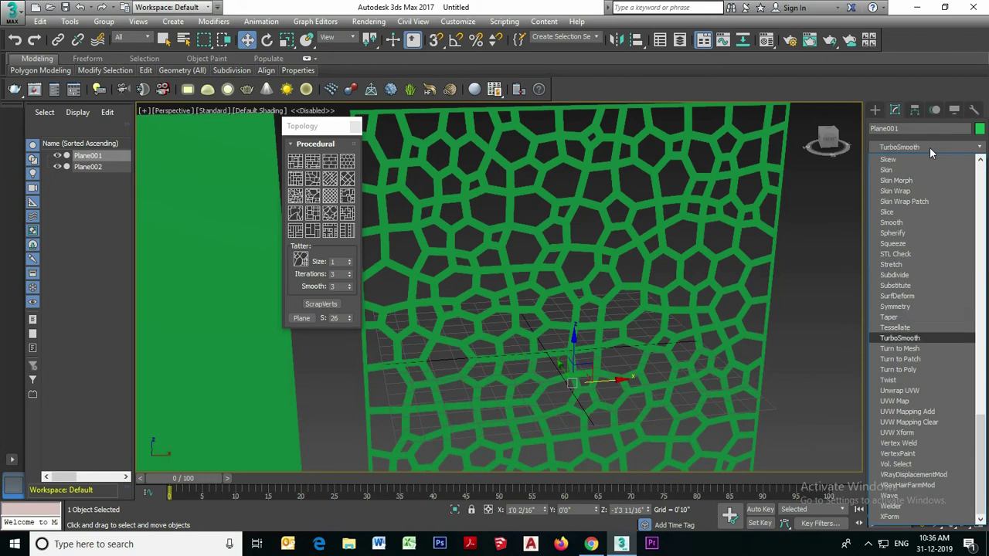
pyautogui.press('Return')
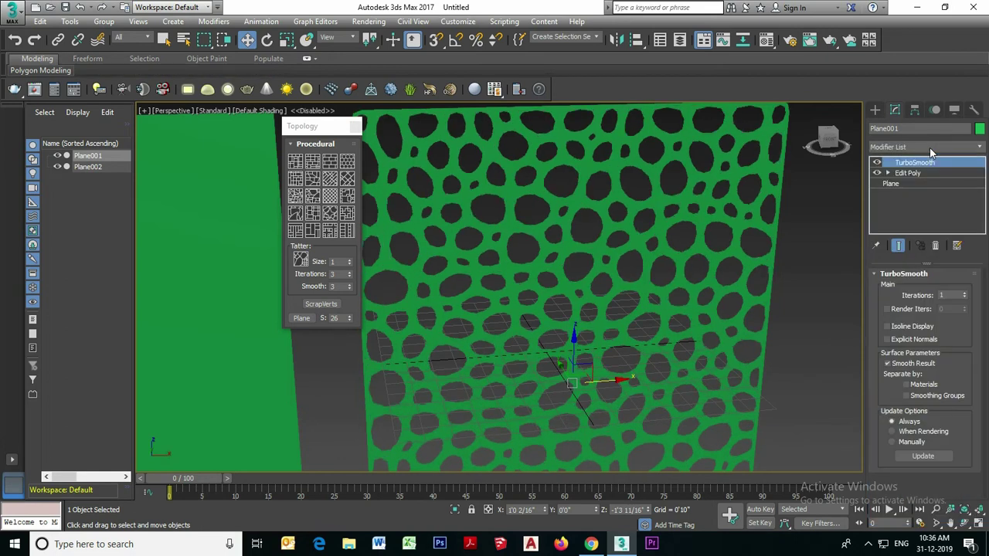
# Set the TurboSmooth iterations to 2 for rounder holes in the panel
pyautogui.keyDown('alt'); pyautogui.moveTo(627, 277); pyautogui.dragTo(610, 248, button='middle'); pyautogui.keyUp('alt')
pyautogui.scroll(2, 516, 189)
pyautogui.moveTo(516, 189); pyautogui.dragTo(523, 195, button='middle')
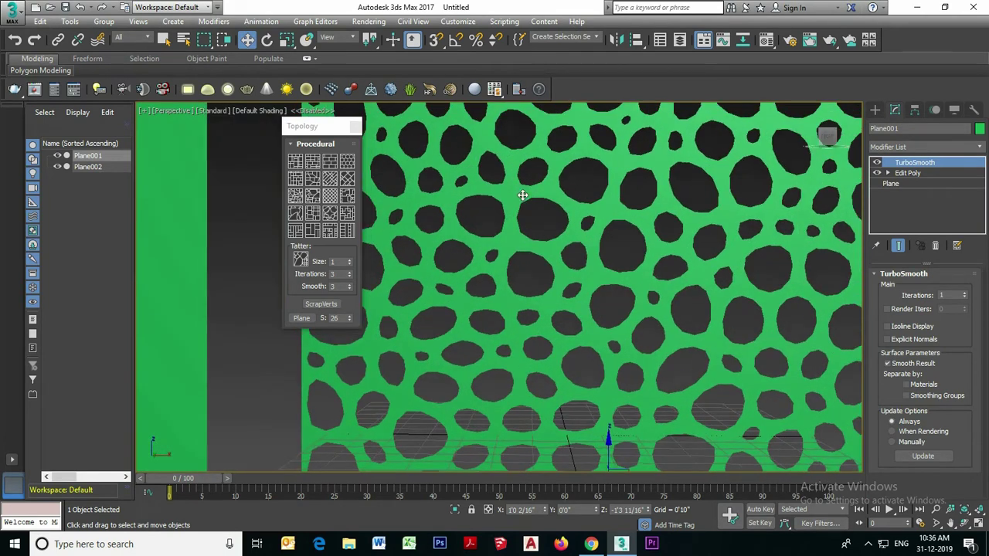
pyautogui.scroll(-2, 524, 195)
pyautogui.click(967, 294)
pyautogui.keyDown('alt'); pyautogui.moveTo(666, 154); pyautogui.dragTo(627, 204, button='middle'); pyautogui.keyUp('alt')
pyautogui.scroll(-3, 709, 260)
pyautogui.scroll(-3, 657, 198)
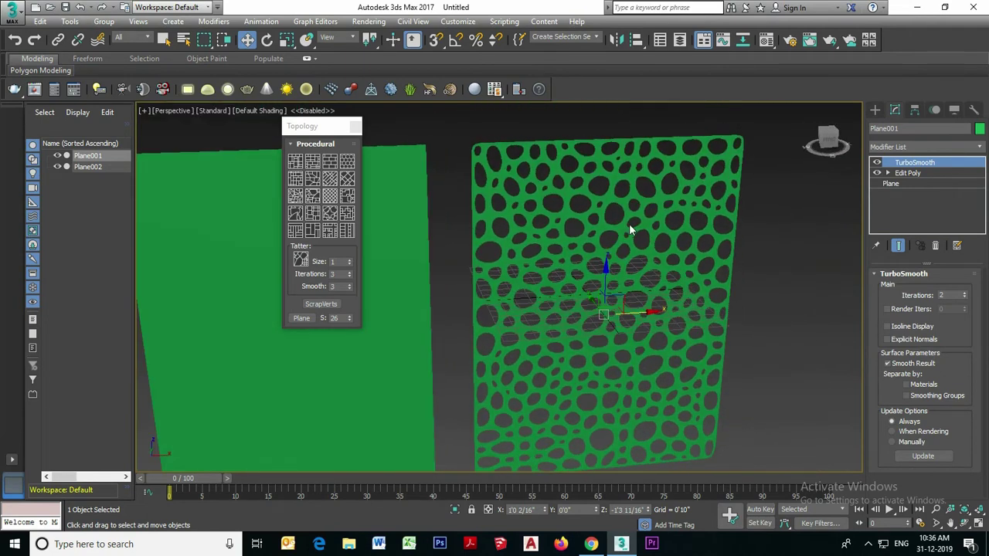
# Add a Shell modifier to the smoothed panel above TurboSmooth
pyautogui.rightClick(634, 219)
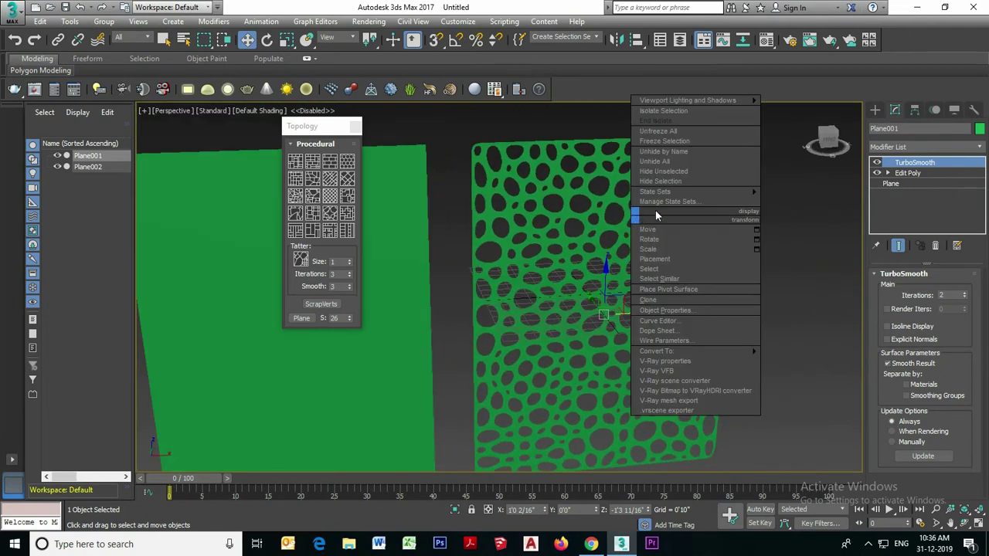
pyautogui.click(905, 148)
pyautogui.write('sh')
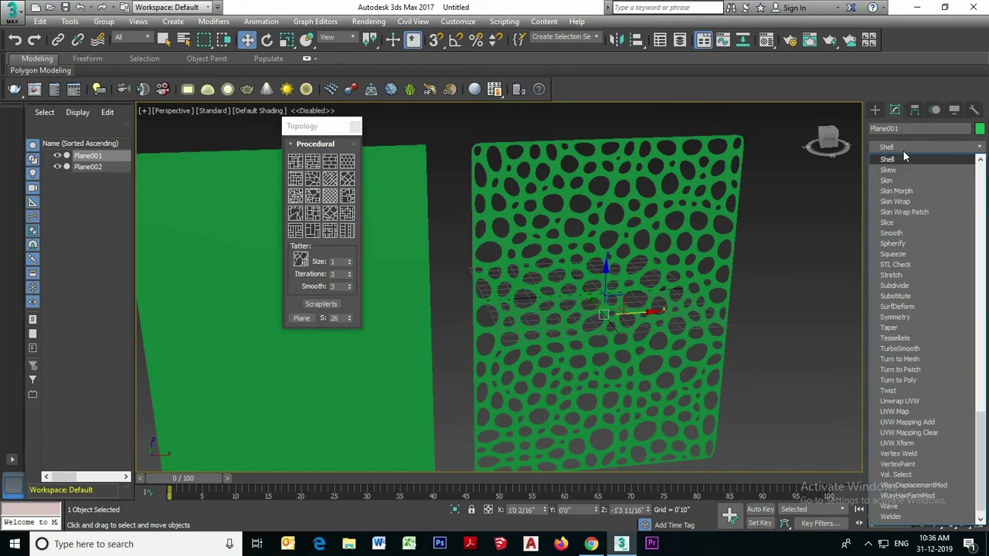
pyautogui.press('Return')
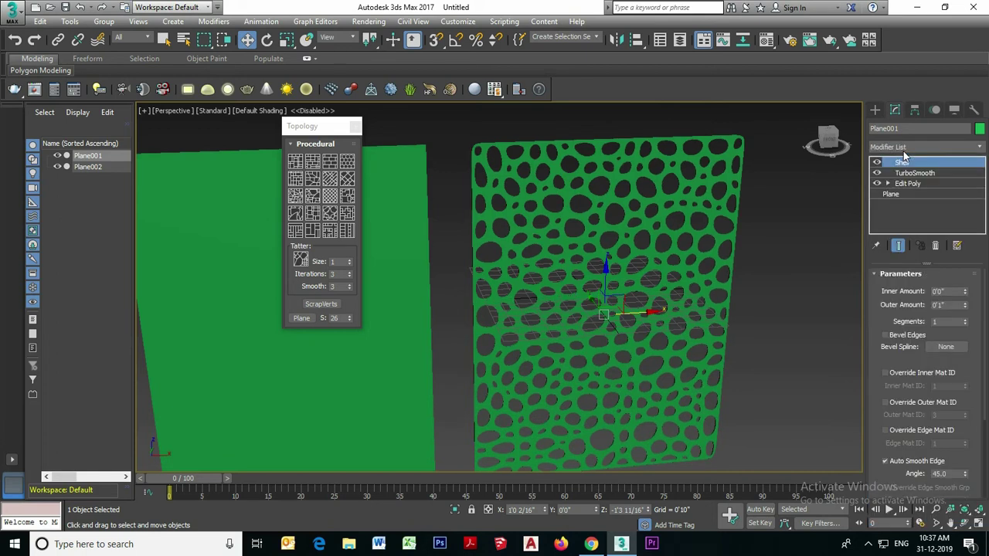
# Set the Shell modifier's outer amount to 1'0" to thicken the perforated panel
pyautogui.keyDown('alt'); pyautogui.moveTo(662, 190); pyautogui.dragTo(547, 194, button='middle'); pyautogui.keyUp('alt')
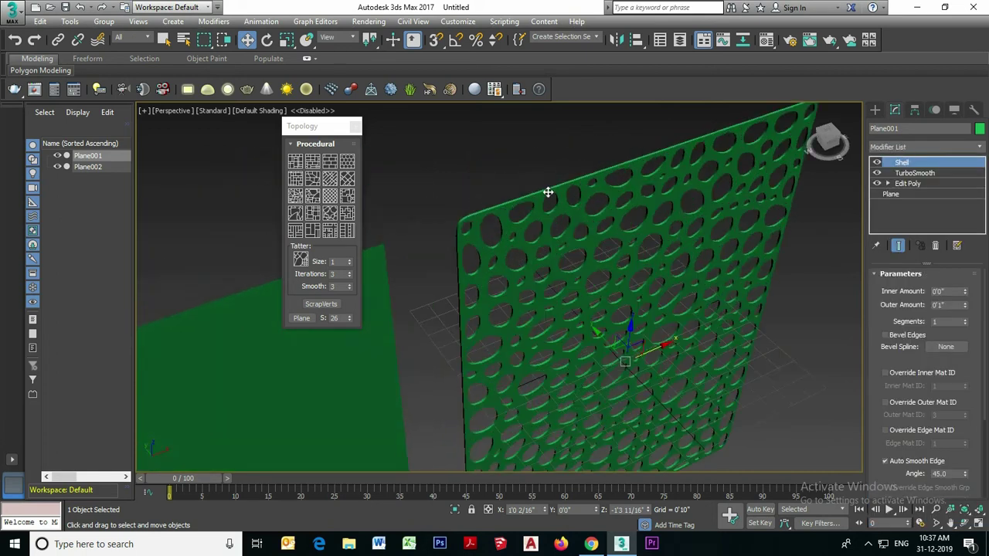
pyautogui.scroll(5, 547, 193)
pyautogui.doubleClick(948, 304)
pyautogui.write('0')
pyautogui.press('Return')
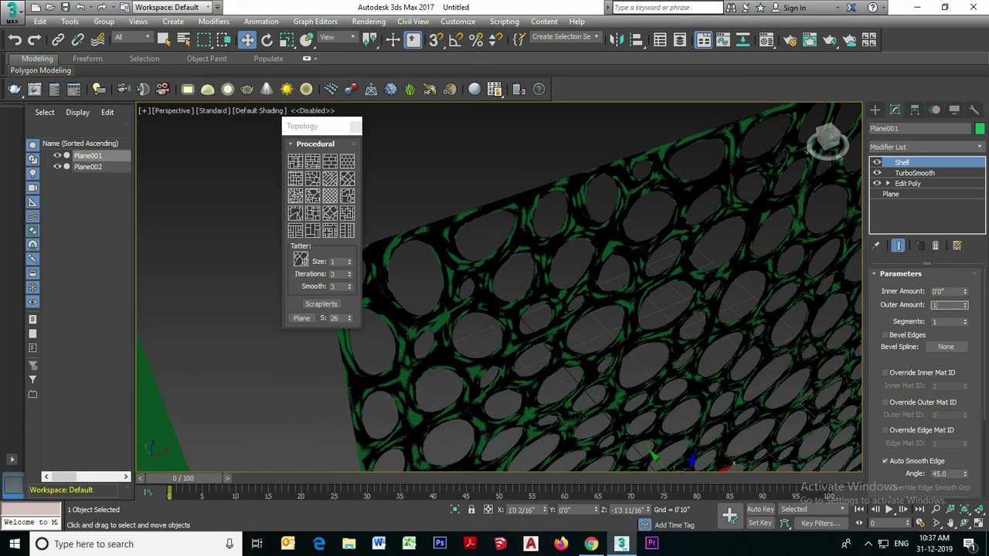
pyautogui.press('Return')
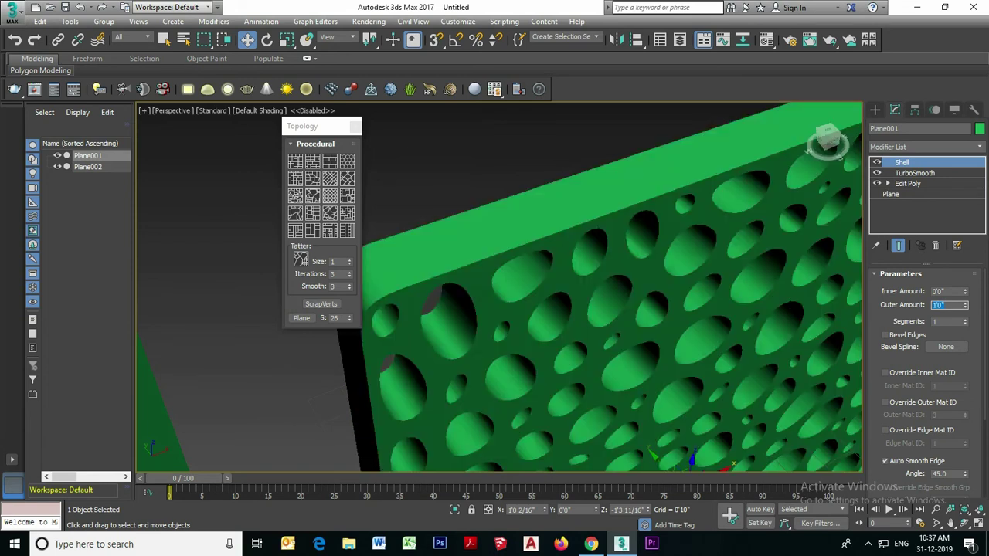
pyautogui.keyDown('alt'); pyautogui.moveTo(684, 326); pyautogui.dragTo(657, 327, button='middle'); pyautogui.keyUp('alt')
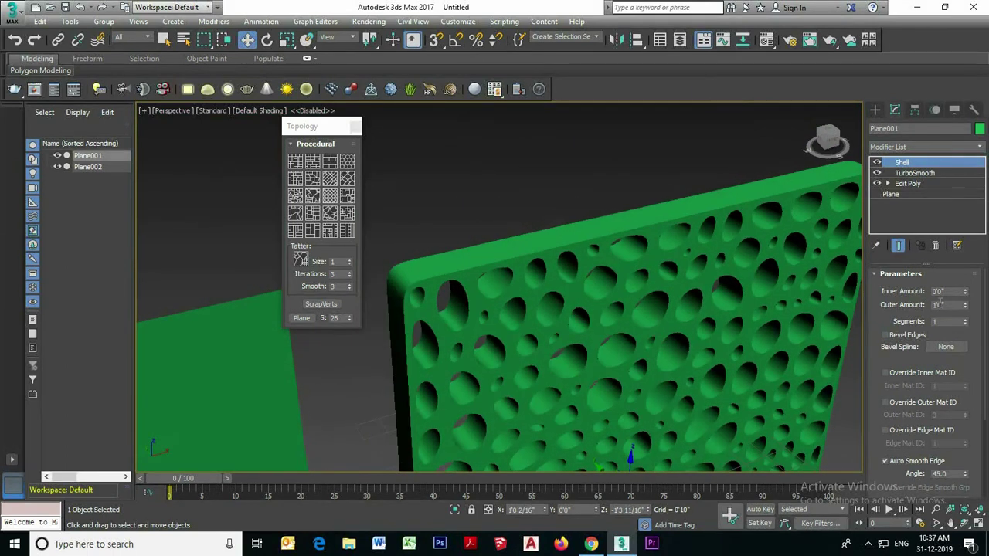
pyautogui.click(952, 306)
# In the Front view, clone the plain plane as one copy about 17'6" along X, away from the perforated panel
pyautogui.click(875, 109)
pyautogui.scroll(-5, 657, 261)
pyautogui.keyDown('alt'); pyautogui.moveTo(630, 274); pyautogui.dragTo(728, 251, button='middle'); pyautogui.keyUp('alt')
pyautogui.press('f')
pyautogui.scroll(-2, 728, 250)
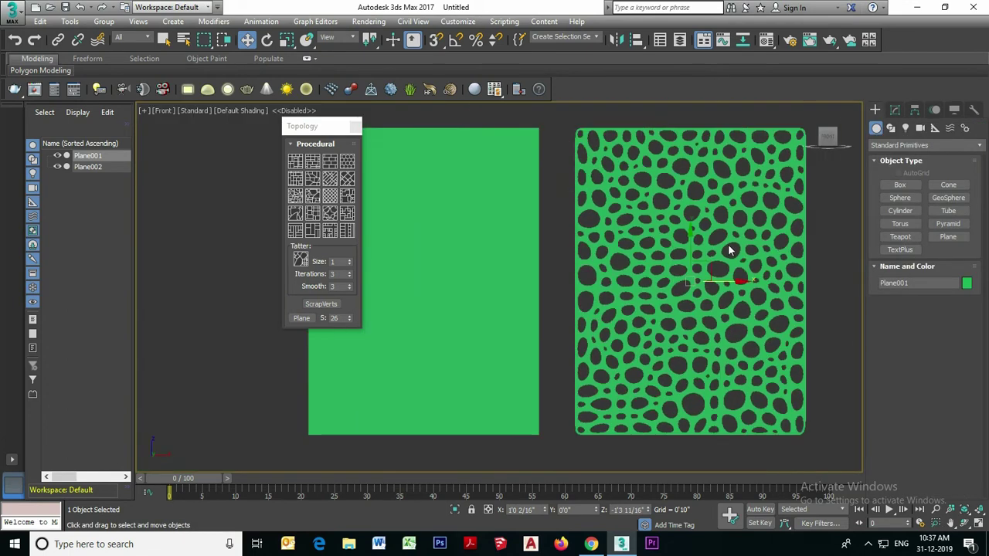
pyautogui.scroll(-3, 730, 250)
pyautogui.click(508, 232)
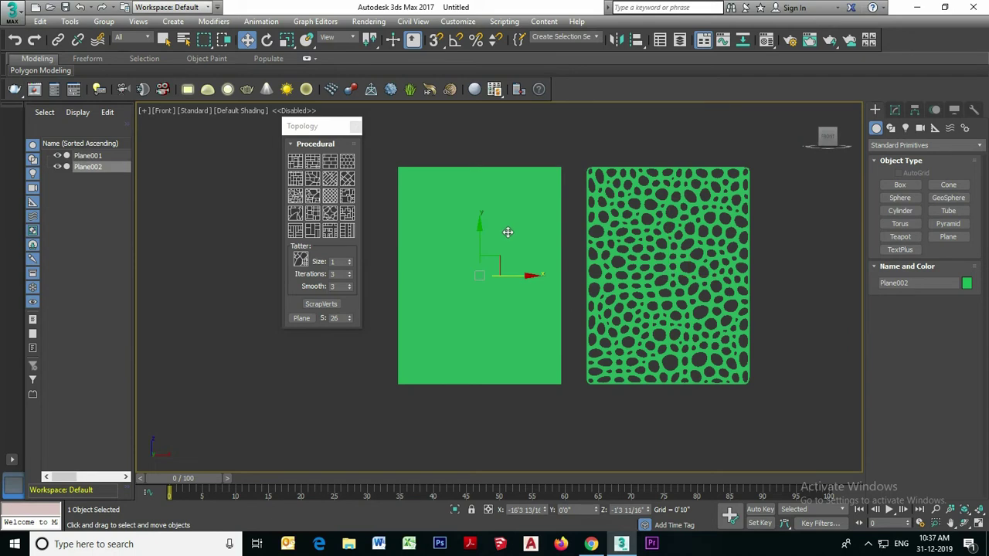
pyautogui.moveTo(508, 233); pyautogui.dragTo(528, 237, button='middle')
pyautogui.moveTo(536, 298); pyautogui.dragTo(578, 299, button='middle')
pyautogui.scroll(-2, 583, 293)
pyautogui.moveTo(592, 284)
pyautogui.keyDown('shift'); pyautogui.mouseDown()
pyautogui.moveTo(446, 279)
pyautogui.moveTo(455, 280)
pyautogui.mouseUp(); pyautogui.keyUp('shift')
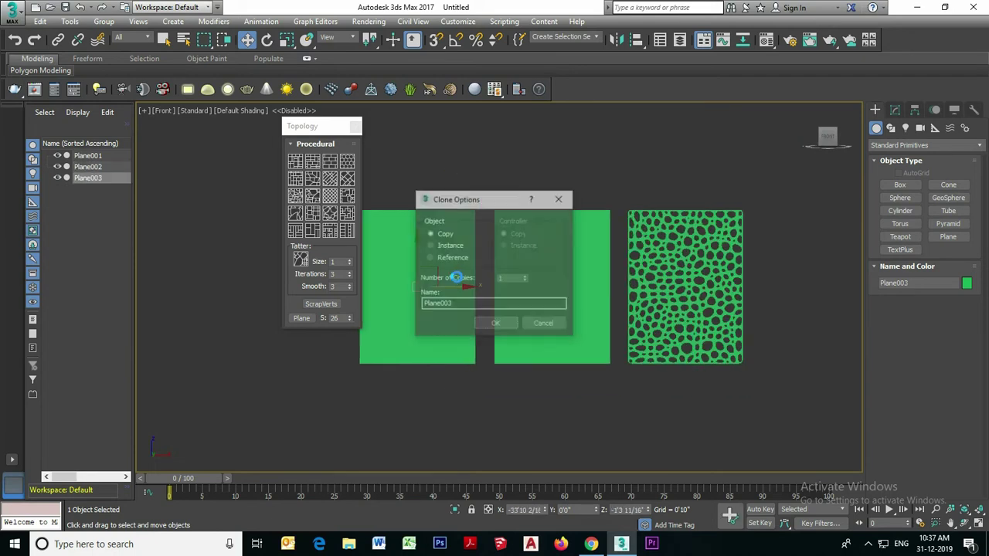
pyautogui.click(496, 326)
# Select the middle plain plane and add an Edit Poly modifier to it
pyautogui.click(894, 109)
pyautogui.click(904, 145)
pyautogui.press('e')
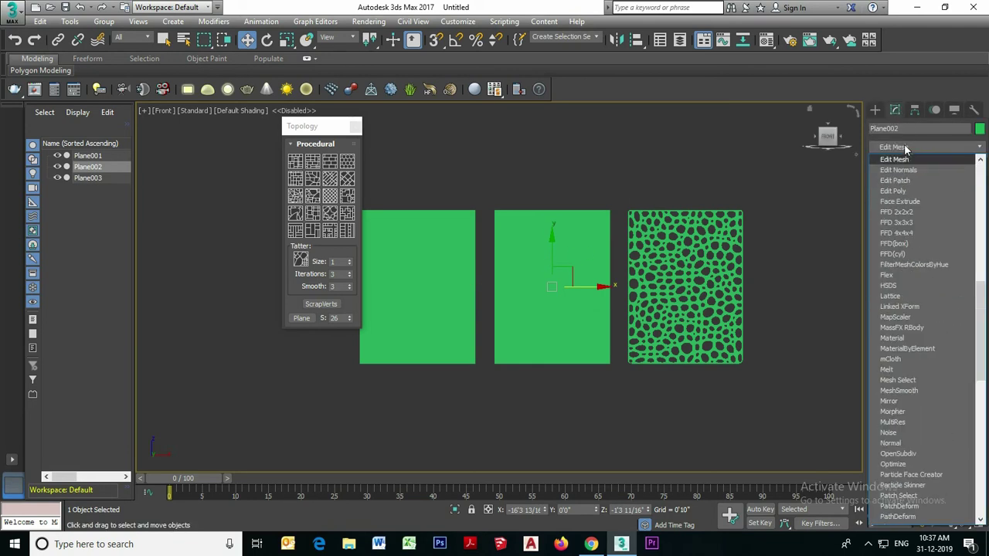
pyautogui.click(909, 192)
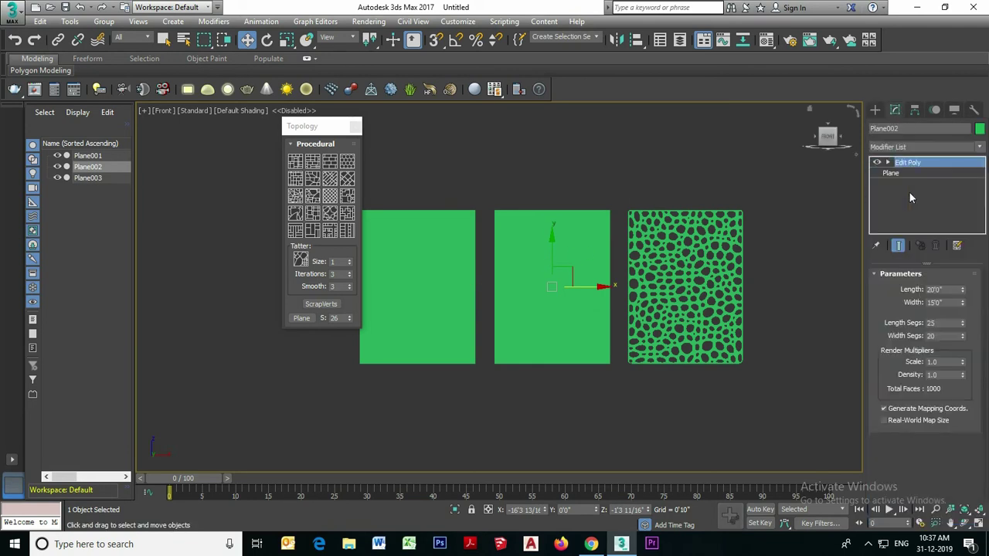
# Switch the middle plane to edge level, show the view in wireframe, and select an edge near its upper border
pyautogui.click(908, 372)
pyautogui.press('F3')
pyautogui.scroll(3, 523, 227)
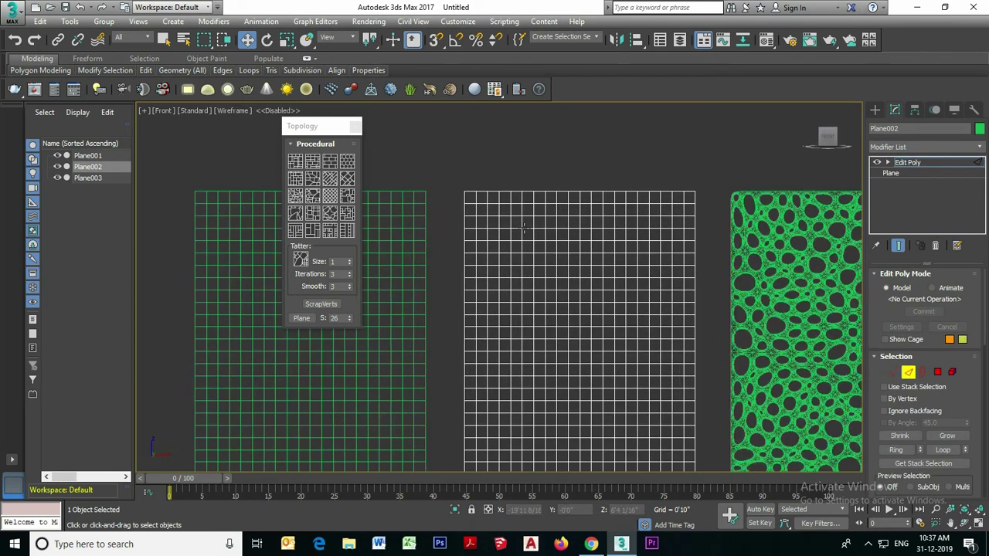
pyautogui.scroll(2, 523, 228)
pyautogui.click(495, 195)
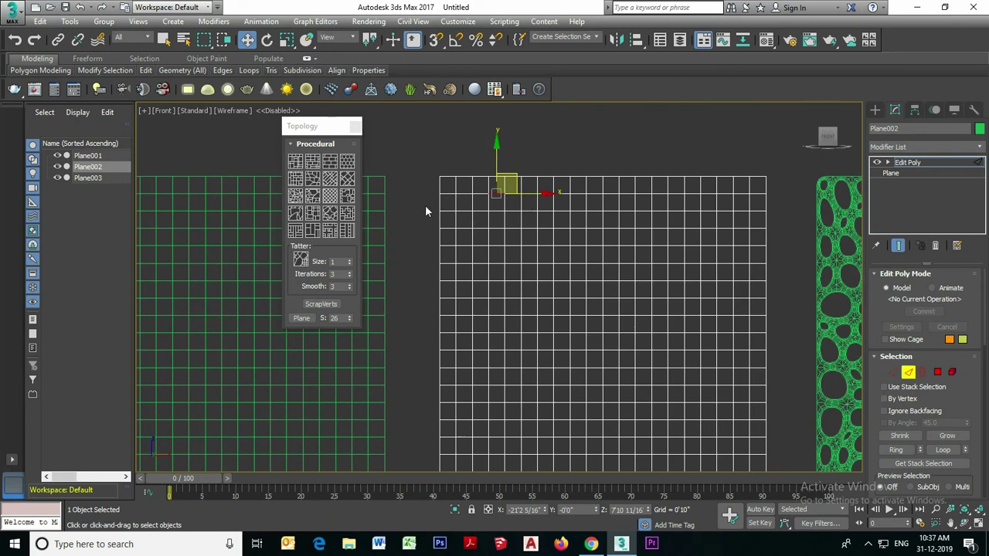
# Apply the hexagonal cell pattern from Generate Topology to the middle plane
pyautogui.click(347, 164)
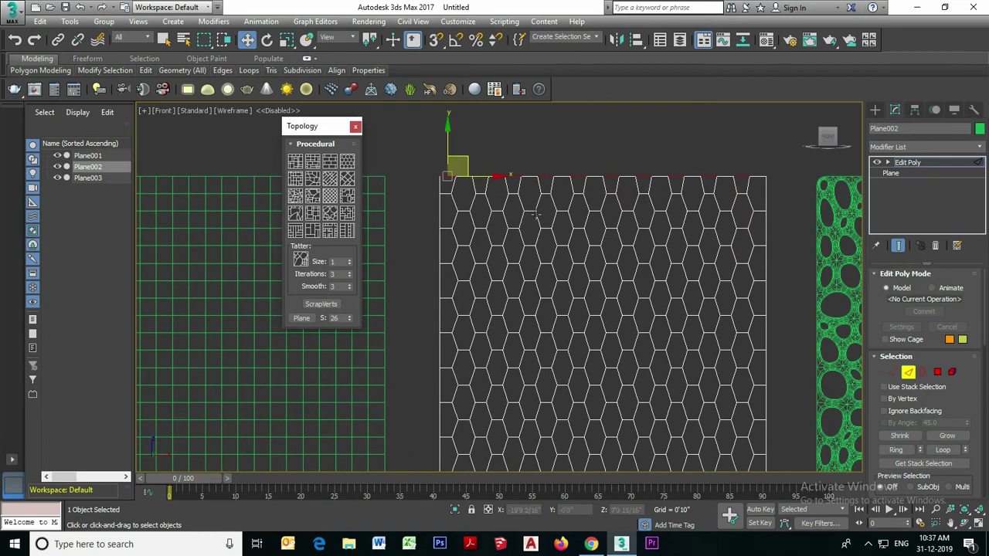
pyautogui.scroll(-3, 595, 203)
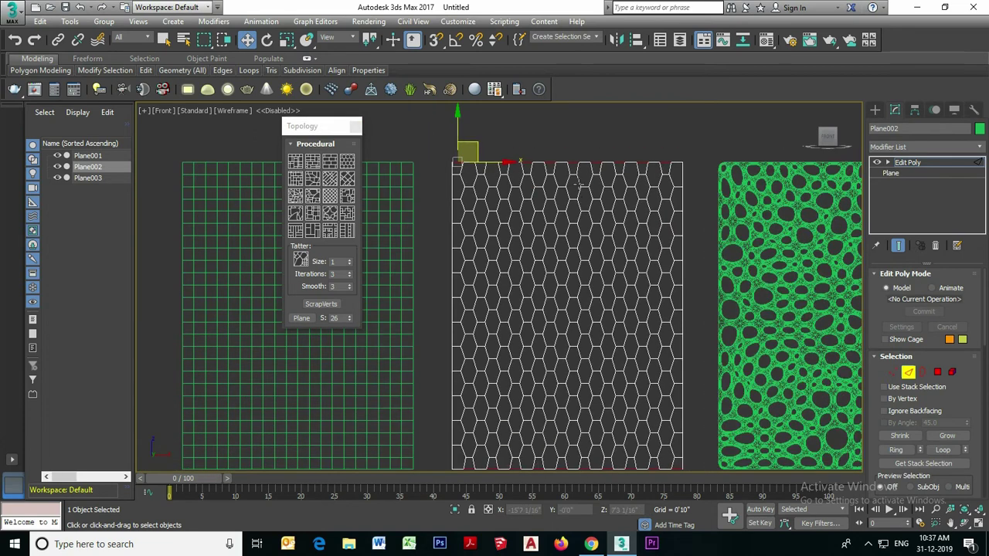
pyautogui.scroll(1, 517, 184)
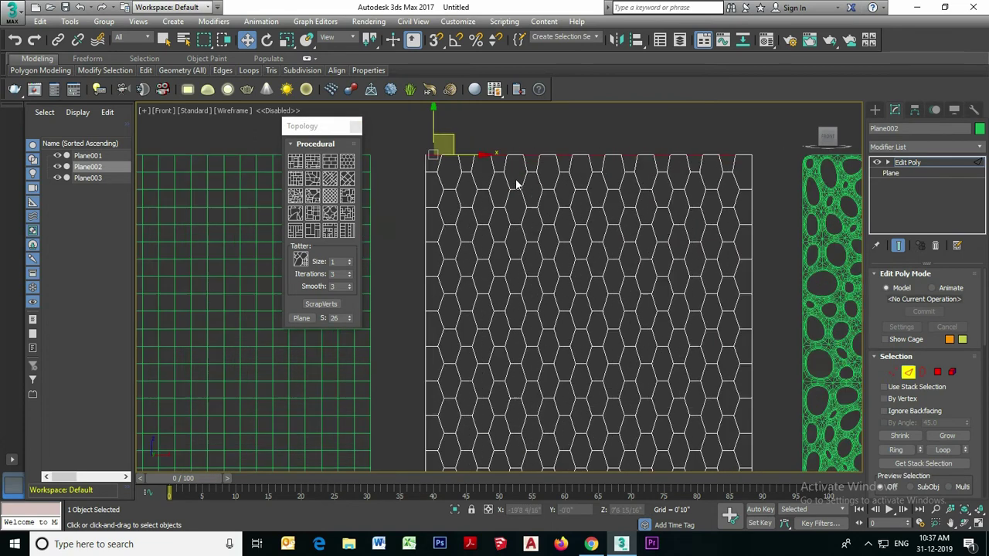
# Leave edge level, try scaling the hexagonal-pattern plane to about 67 percent along its height, and undo the scaling
pyautogui.scroll(-1, 517, 184)
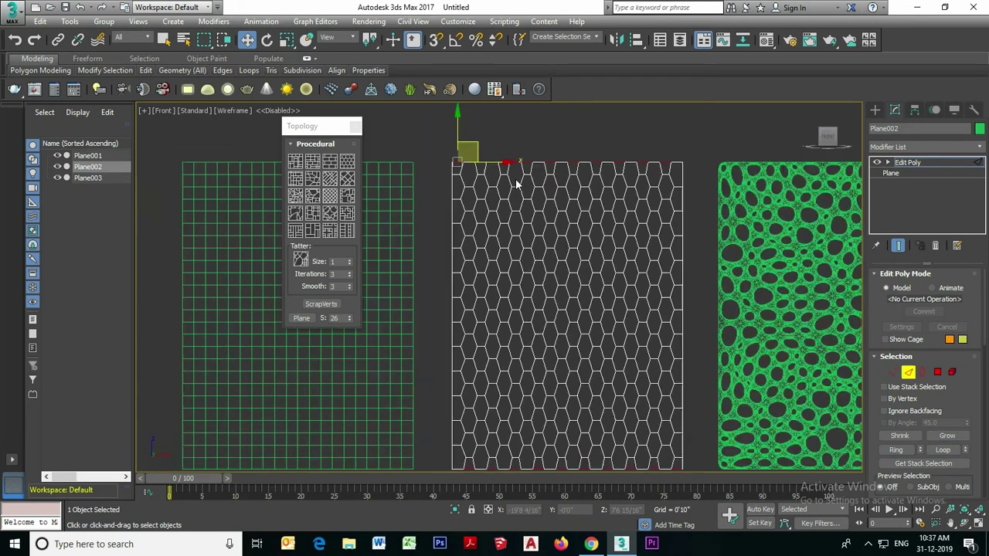
pyautogui.click(927, 163)
pyautogui.scroll(-2, 499, 249)
pyautogui.scroll(2, 515, 245)
pyautogui.press('r')
pyautogui.moveTo(554, 241); pyautogui.dragTo(560, 271)
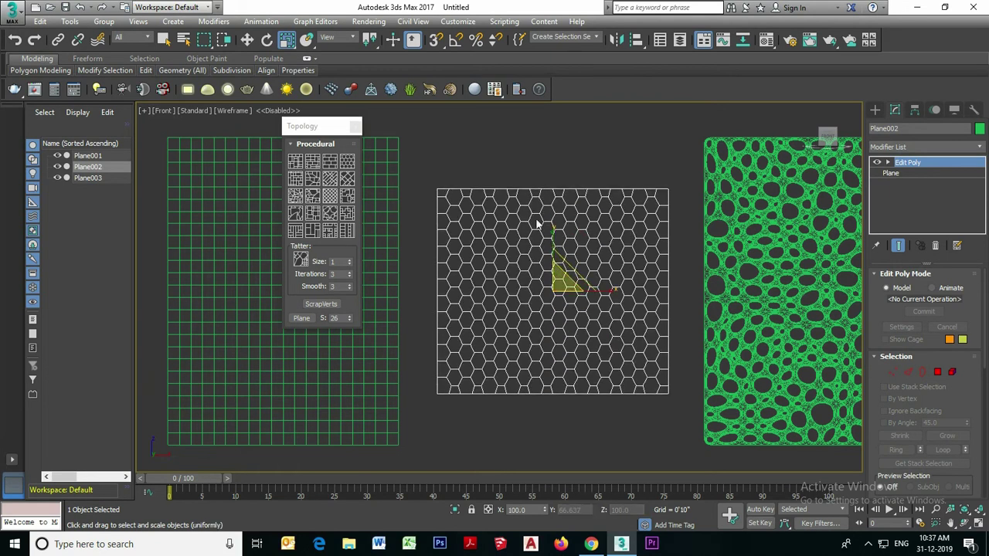
pyautogui.hotkey('ctrl', 'z')
# Try widening the hexagonal-pattern plane to 131 percent along X, and undo the scaling
pyautogui.scroll(3, 551, 197)
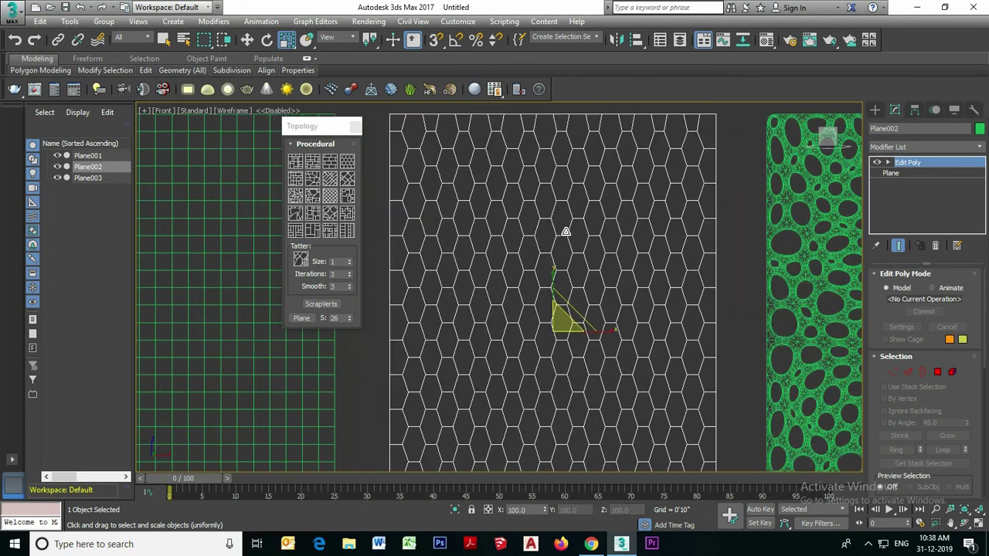
pyautogui.moveTo(600, 331); pyautogui.dragTo(618, 330)
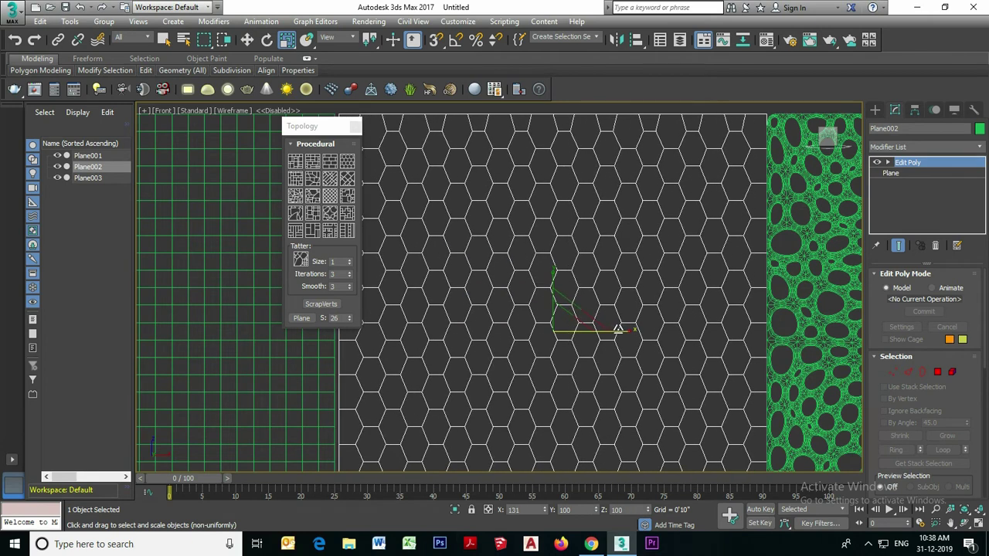
pyautogui.hotkey('ctrl', 'z')
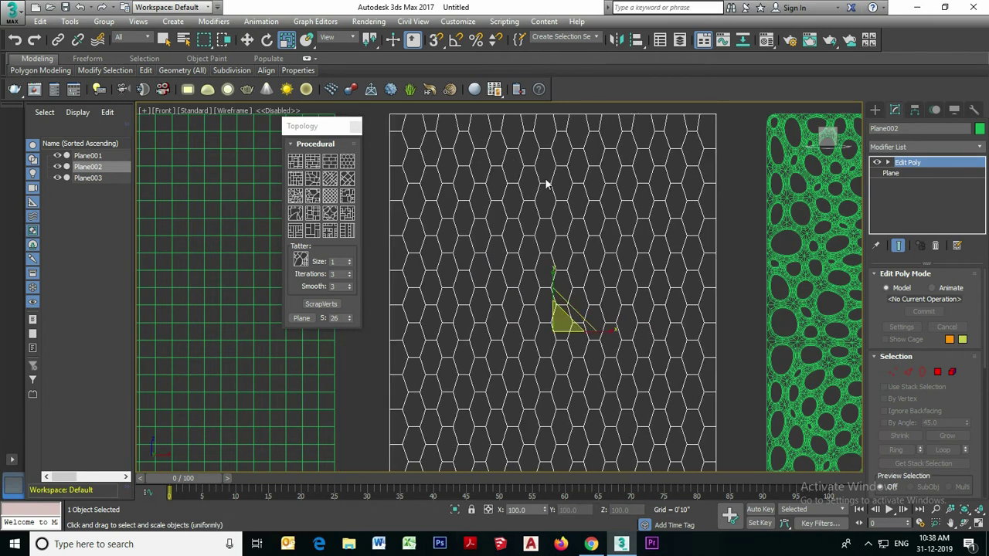
# Switch the hexagonal-pattern plane to polygon level and select all of its polygons
pyautogui.click(937, 372)
pyautogui.moveTo(609, 265); pyautogui.dragTo(572, 264, button='middle')
pyautogui.scroll(-3, 571, 264)
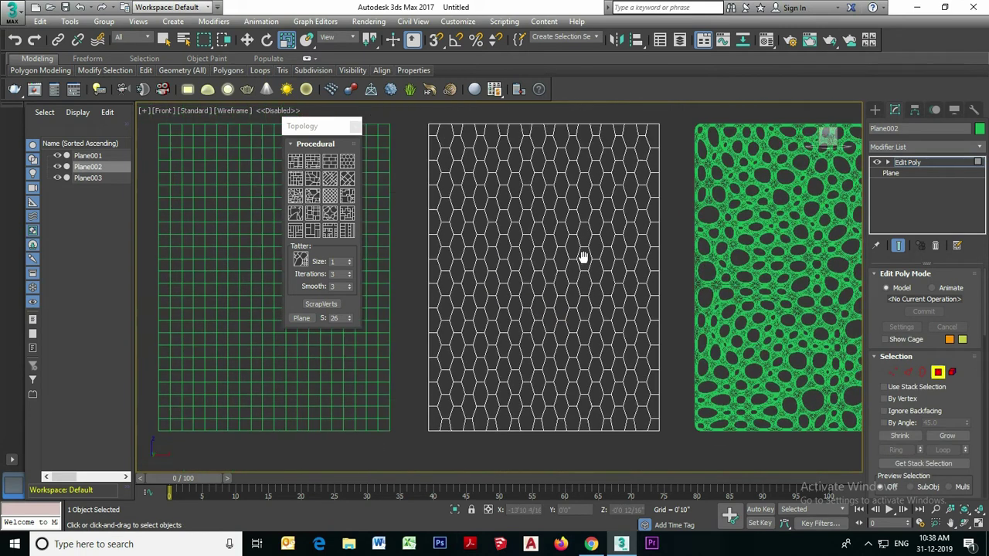
pyautogui.press('w')
pyautogui.scroll(-2, 591, 255)
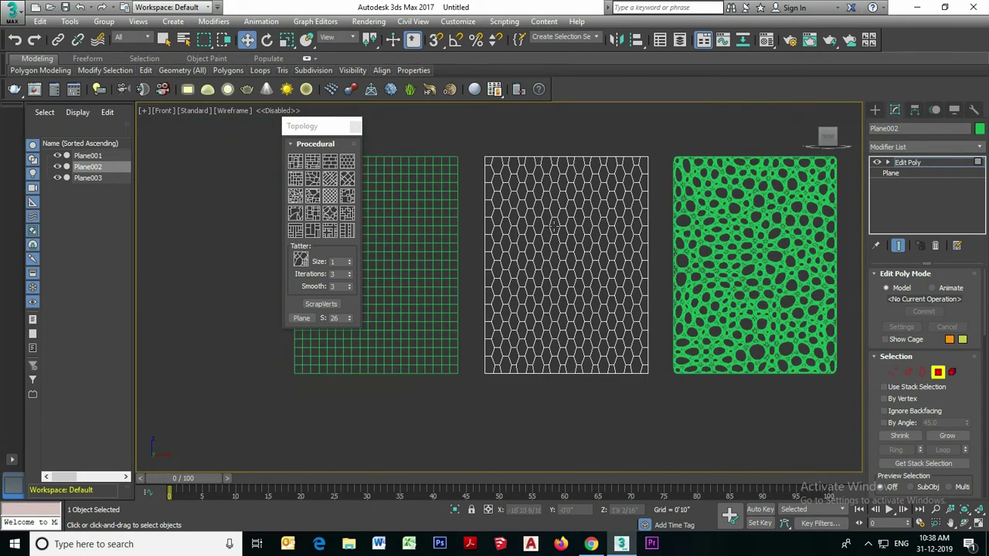
pyautogui.moveTo(480, 136); pyautogui.dragTo(652, 384)
pyautogui.scroll(3, 568, 224)
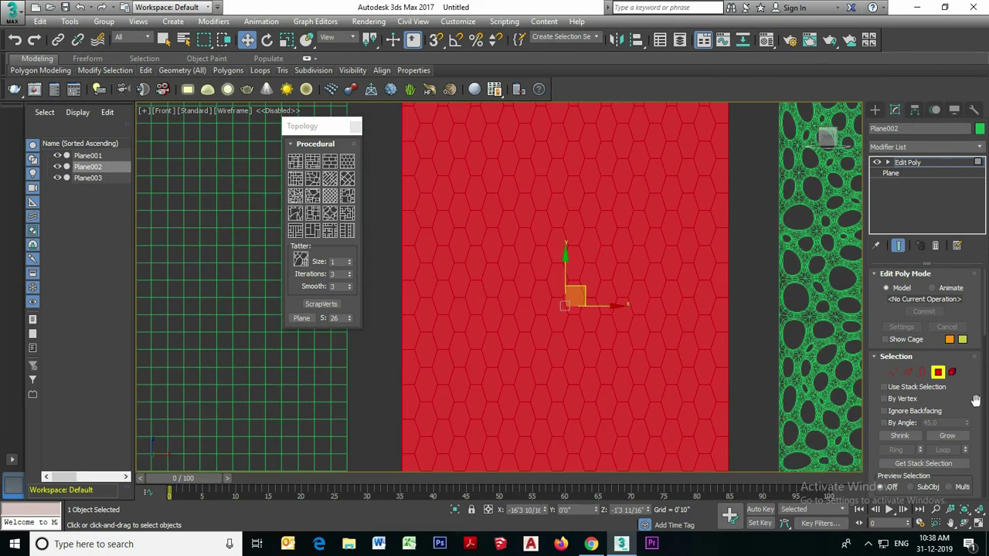
# Inset the selected hexagonal cells by polygon with an amount of 0'2 6/16"
pyautogui.moveTo(985, 331); pyautogui.dragTo(985, 386)
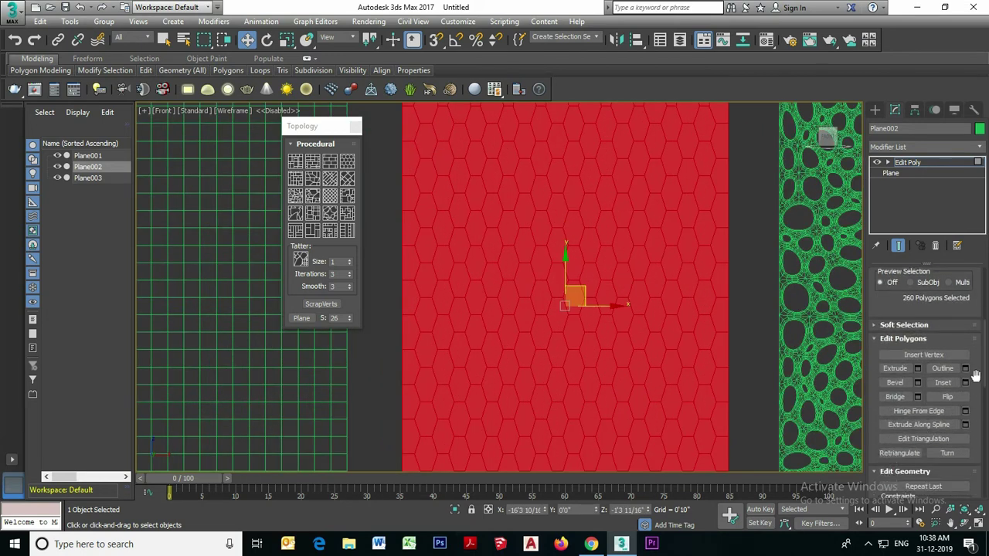
pyautogui.click(966, 383)
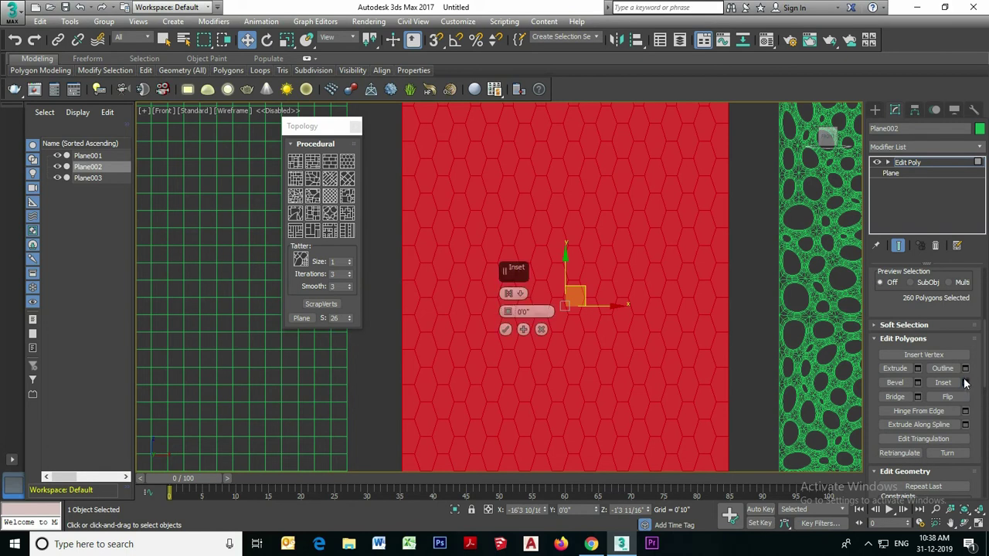
pyautogui.click(515, 293)
pyautogui.click(552, 316)
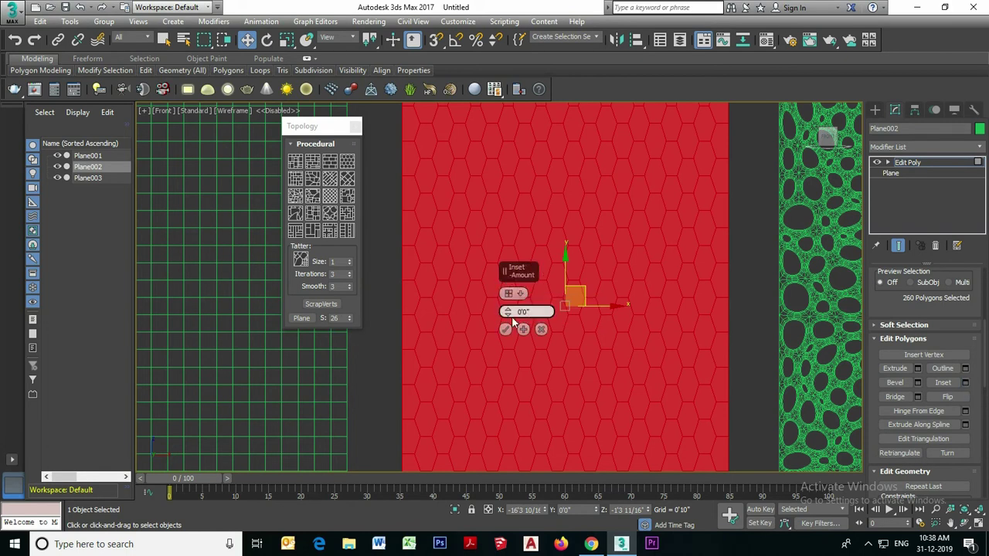
pyautogui.moveTo(508, 313); pyautogui.dragTo(508, 311)
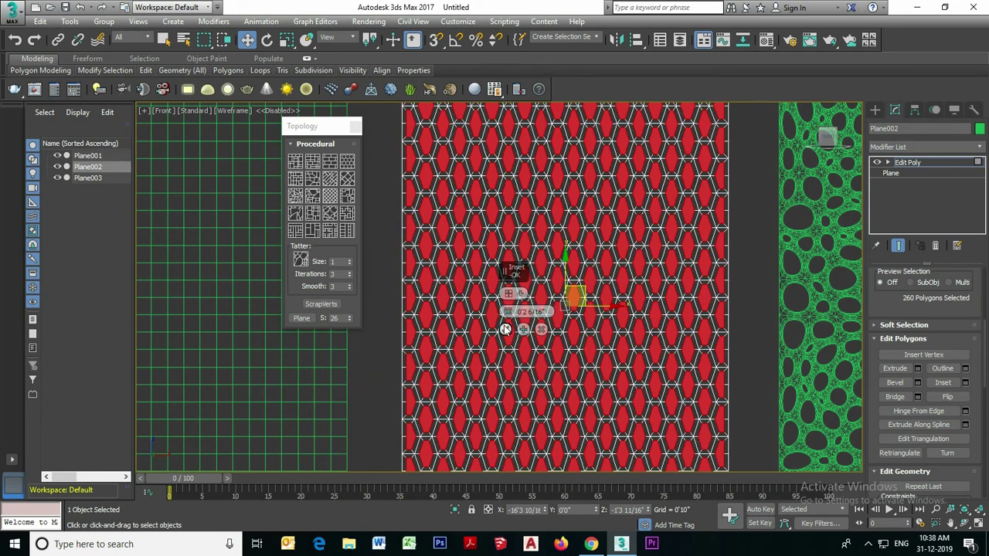
pyautogui.click(505, 329)
# Delete the inset inner polygons to open the holes, and display the Front view shaded with edged faces
pyautogui.moveTo(577, 307); pyautogui.dragTo(537, 287, button='middle')
pyautogui.hotkey('ctrl', 'd')
pyautogui.press('F3')
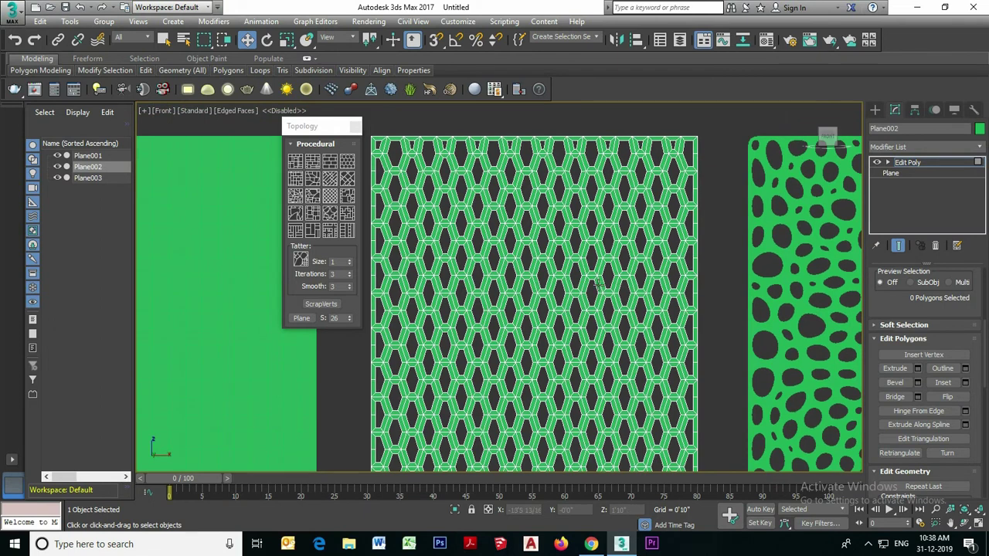
# Leave polygon level and add a TurboSmooth modifier to the hexagonal panel
pyautogui.click(923, 162)
pyautogui.click(922, 147)
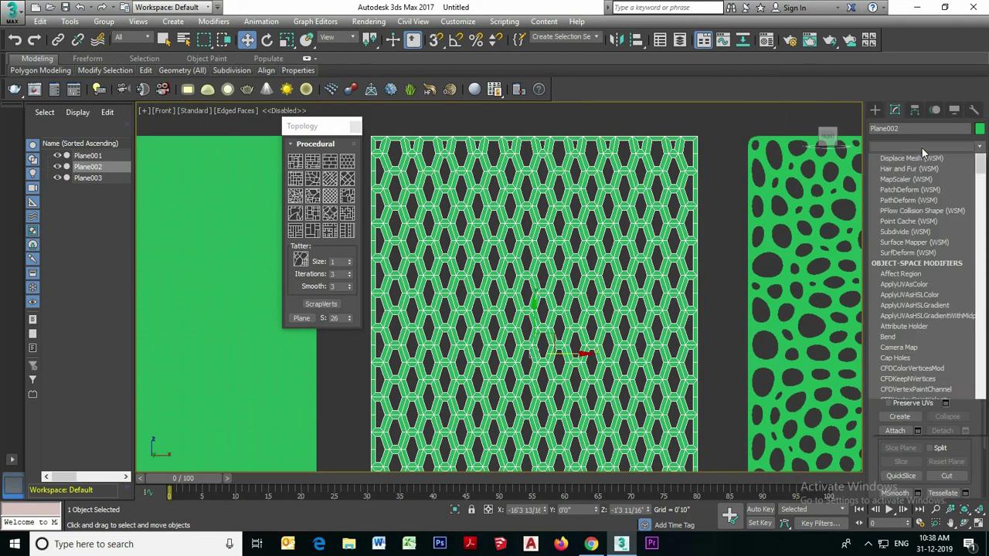
pyautogui.write('tu')
pyautogui.press('Return')
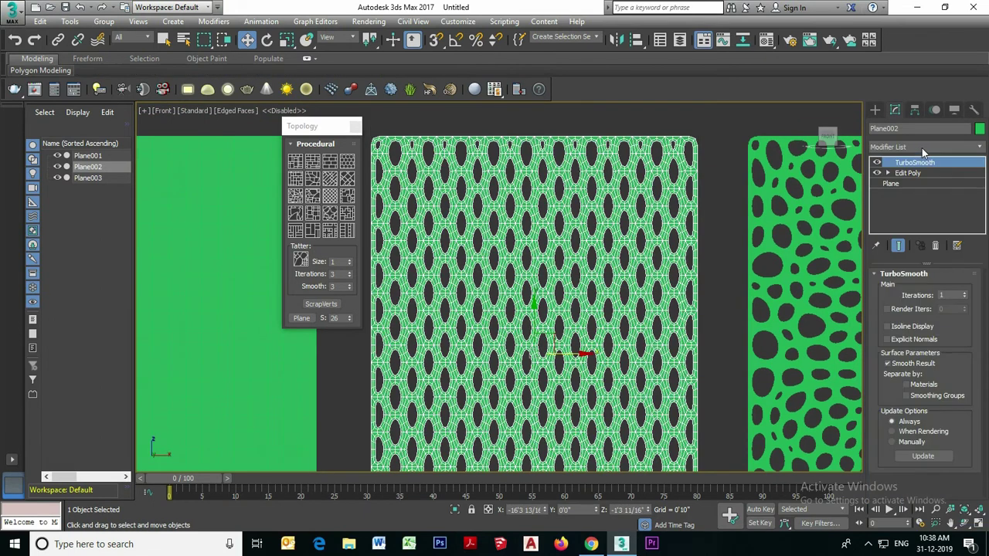
# Examine the smoothed hexagonal panel and its rounded holes in a shaded Perspective view without edges
pyautogui.click(875, 110)
pyautogui.scroll(2, 568, 193)
pyautogui.press('p')
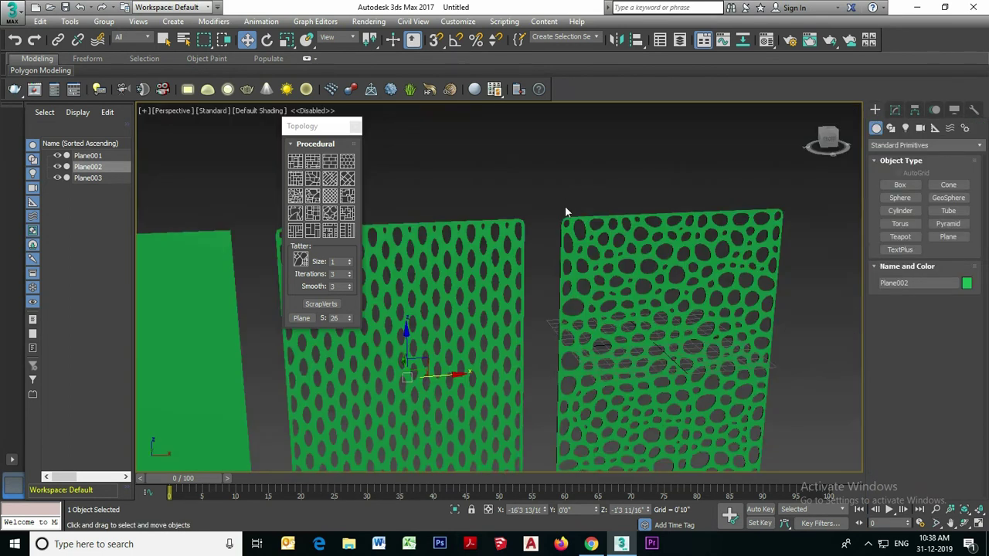
pyautogui.press('z')
pyautogui.keyDown('alt'); pyautogui.moveTo(541, 270); pyautogui.dragTo(568, 226, button='middle'); pyautogui.keyUp('alt')
pyautogui.click(633, 228)
pyautogui.scroll(3, 483, 173)
pyautogui.scroll(-2, 487, 178)
pyautogui.keyDown('alt'); pyautogui.moveTo(503, 194); pyautogui.dragTo(558, 234, button='middle'); pyautogui.keyUp('alt')
pyautogui.click(556, 234)
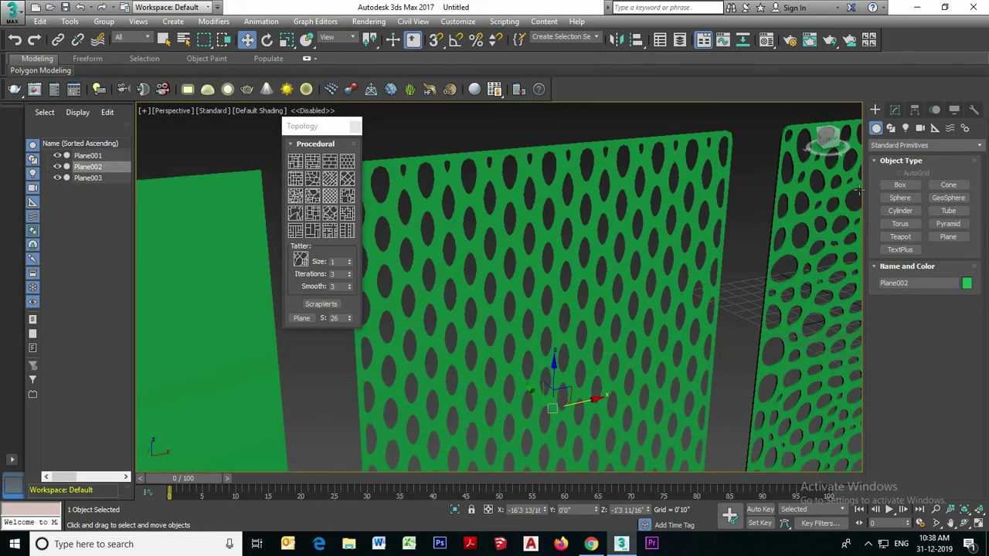
# Add a Shell modifier above TurboSmooth to thicken the middle panel
pyautogui.click(894, 110)
pyautogui.click(927, 147)
pyautogui.scroll(-15, 927, 147)
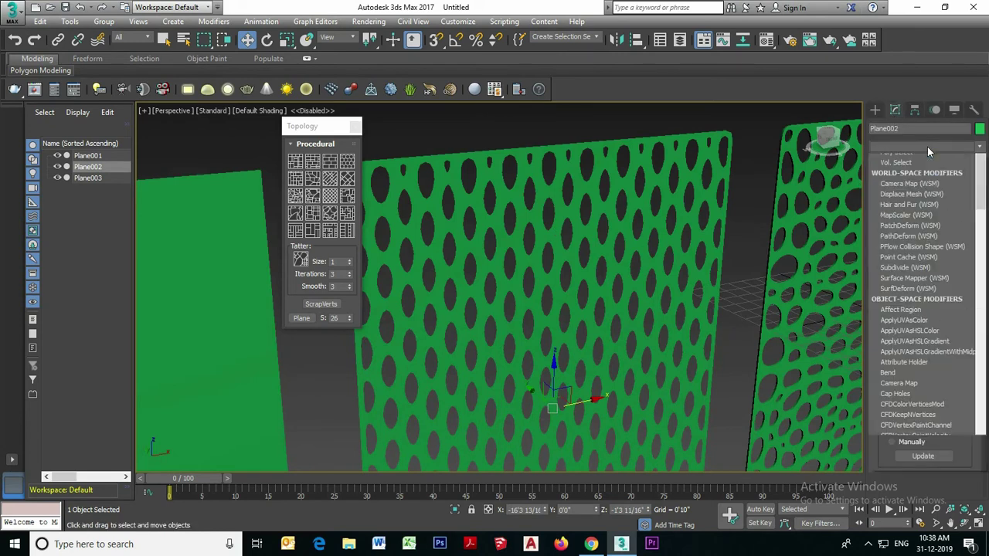
pyautogui.click(927, 146)
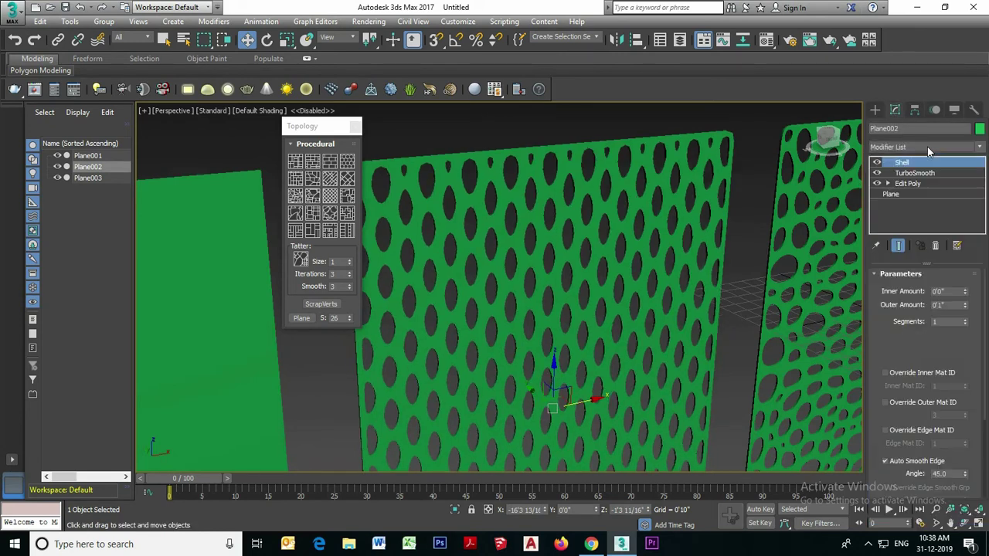
# Compare the panel's corner at different smoothing levels and set the TurboSmooth iterations to 2
pyautogui.keyDown('alt'); pyautogui.moveTo(687, 280); pyautogui.dragTo(571, 263, button='middle'); pyautogui.keyUp('alt')
pyautogui.scroll(3, 544, 260)
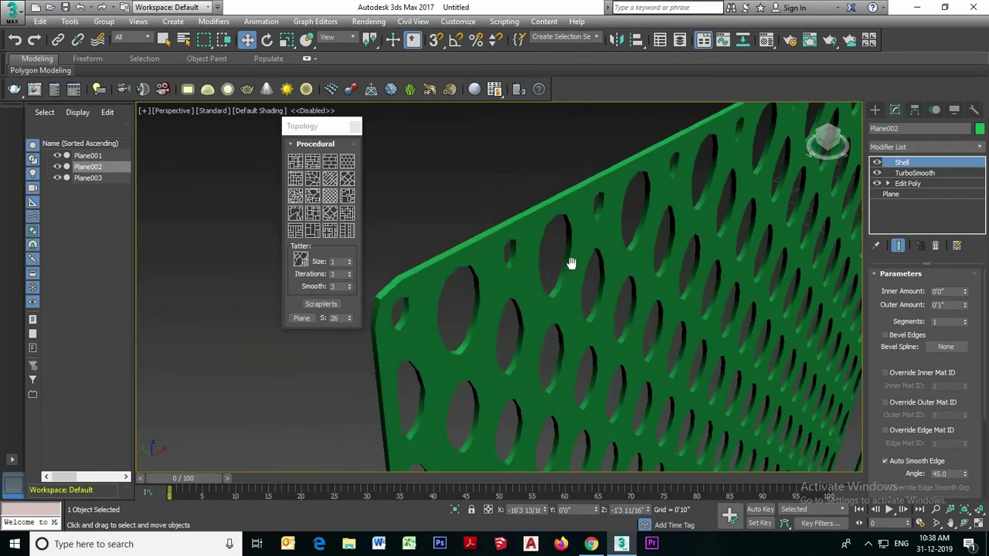
pyautogui.click(919, 174)
pyautogui.click(964, 293)
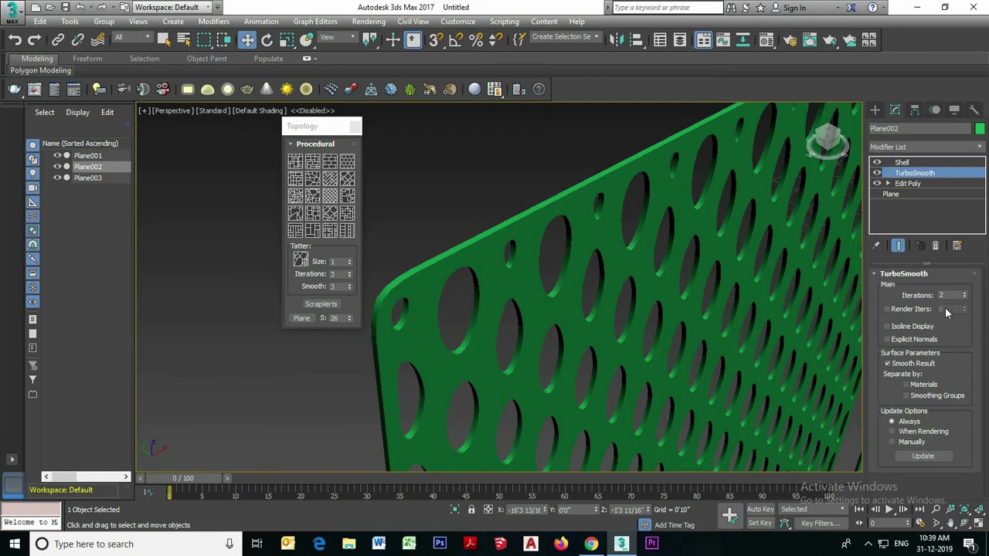
pyautogui.click(964, 298)
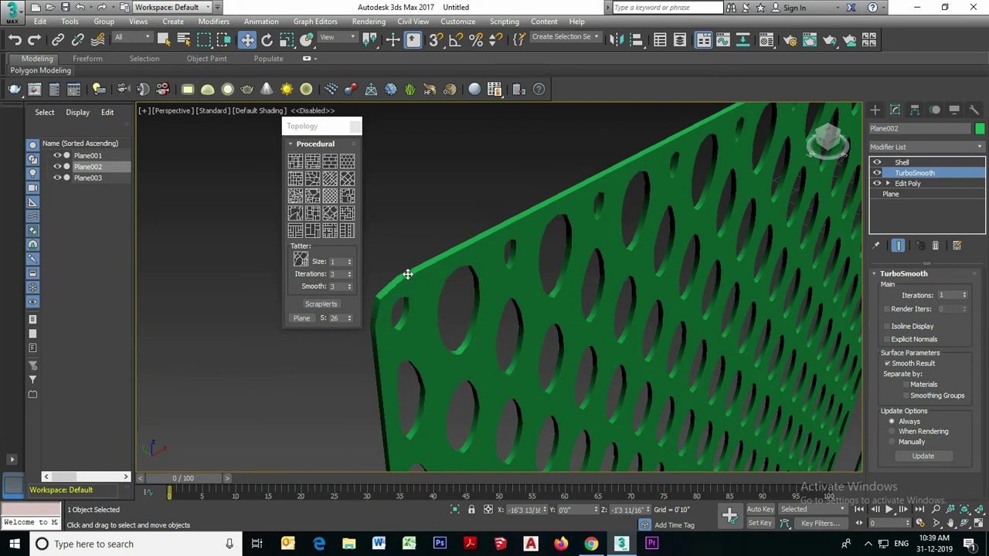
pyautogui.click(964, 293)
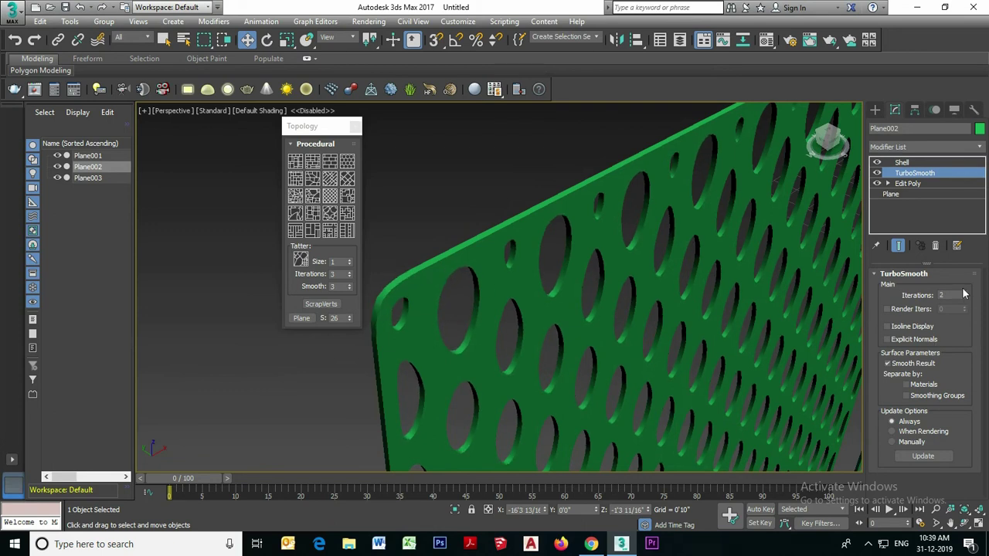
pyautogui.click(901, 162)
# In the Front view, clone the plain plane as one copy about 17'3" along X, away from the perforated panels
pyautogui.keyDown('alt'); pyautogui.moveTo(680, 231); pyautogui.dragTo(651, 221, button='middle'); pyautogui.keyUp('alt')
pyautogui.scroll(-6, 625, 245)
pyautogui.press('f')
pyautogui.scroll(-5, 656, 217)
pyautogui.click(627, 142)
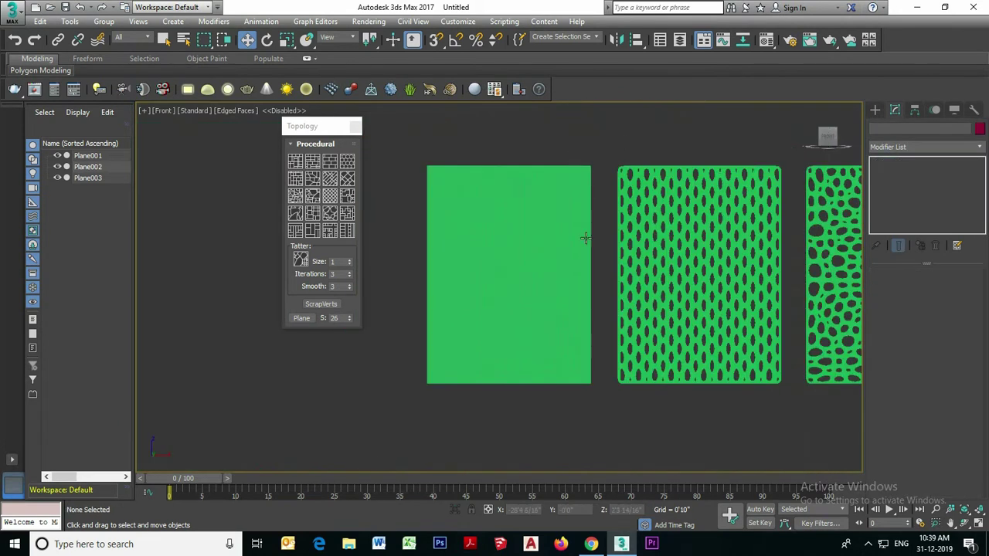
pyautogui.scroll(-3, 601, 231)
pyautogui.moveTo(579, 230); pyautogui.dragTo(567, 238, button='middle')
pyautogui.click(530, 245)
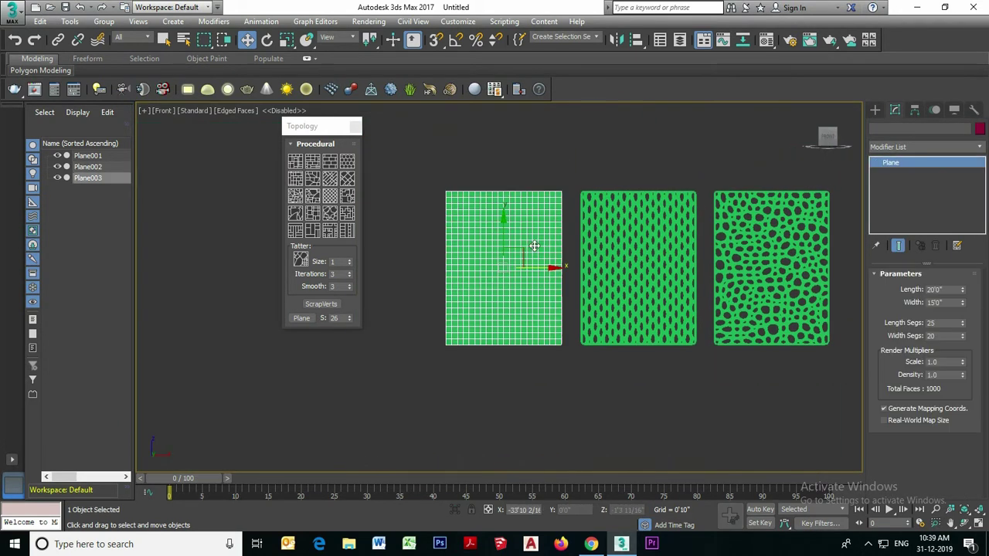
pyautogui.scroll(-2, 574, 287)
pyautogui.keyDown('shift'); pyautogui.moveTo(574, 282); pyautogui.dragTo(479, 282); pyautogui.keyUp('shift')
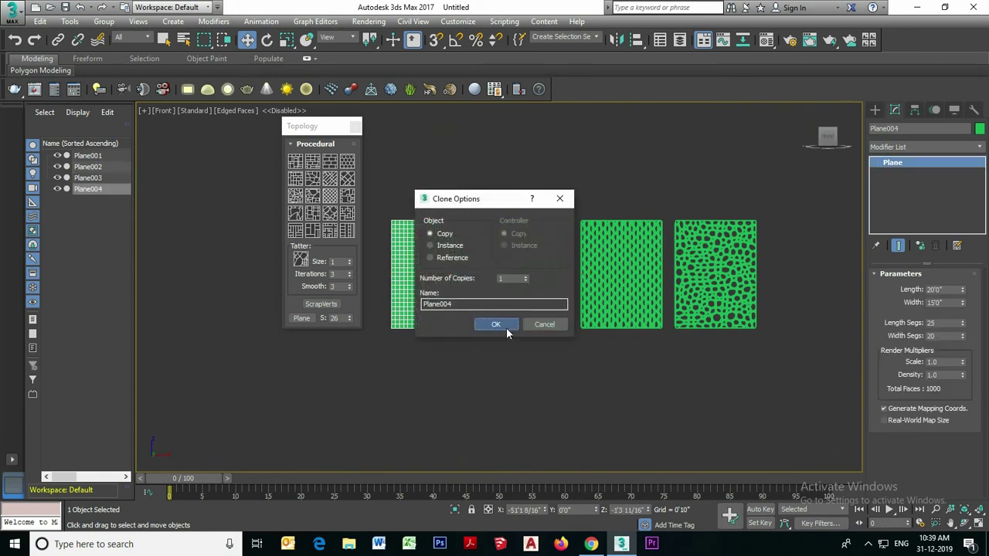
pyautogui.click(497, 324)
# Select the plain plane next to the hexagonal panel and add an Edit Poly modifier to it
pyautogui.click(544, 266)
pyautogui.scroll(2, 544, 262)
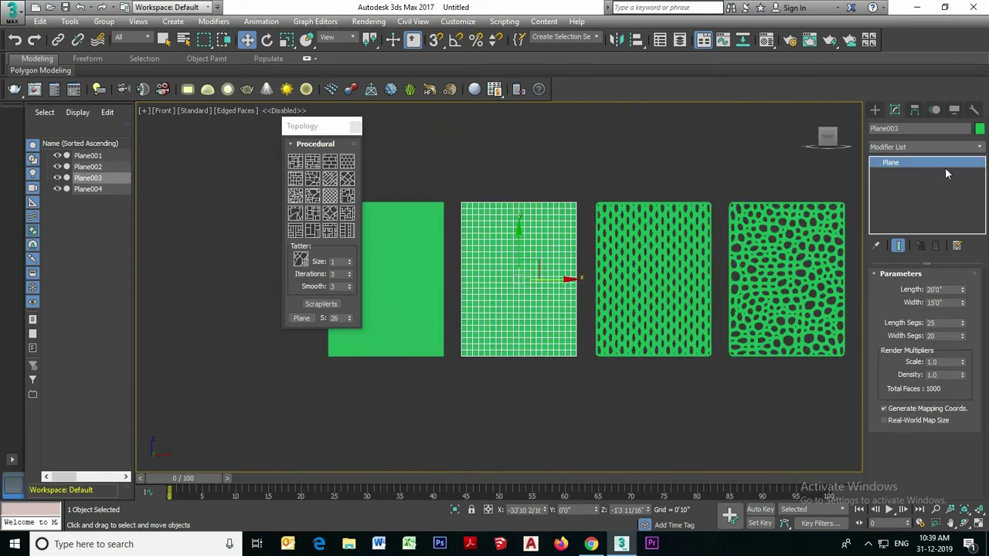
pyautogui.click(943, 148)
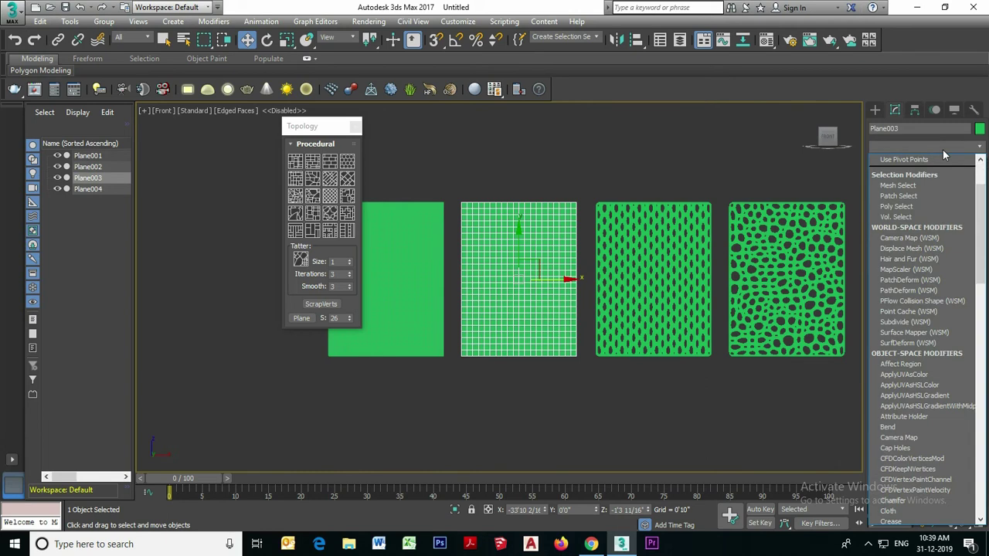
pyautogui.press('e')
pyautogui.press('Down')
pyautogui.press('Down')
pyautogui.press('Down')
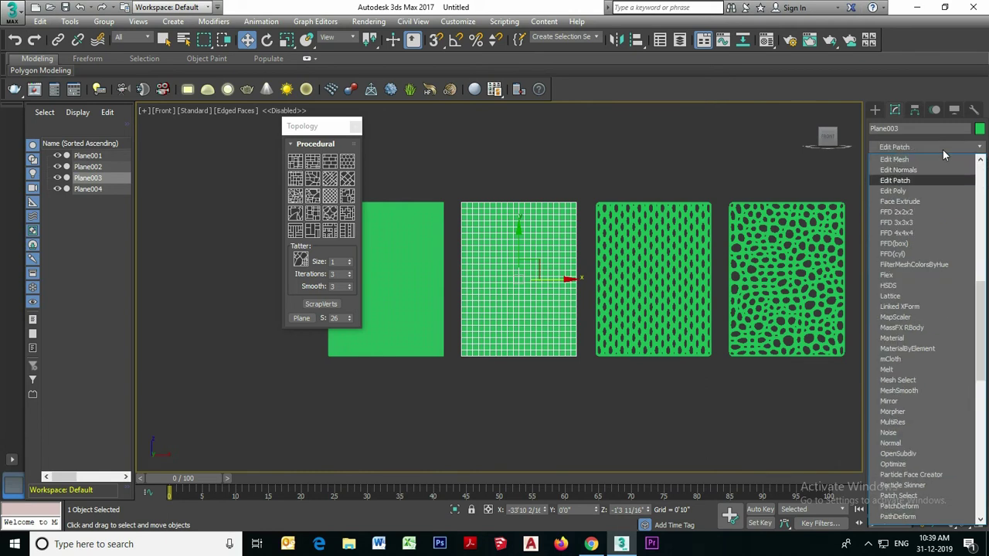
pyautogui.press('Return')
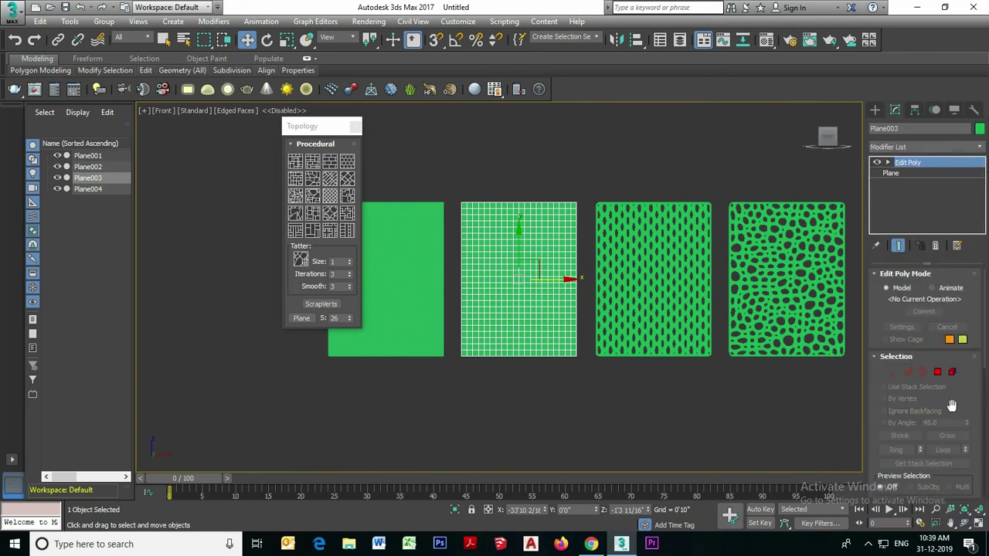
# At edge level, select an edge near the plane's upper left corner and apply the diagonal herringbone pattern from Generate Topology
pyautogui.click(908, 374)
pyautogui.scroll(2, 460, 221)
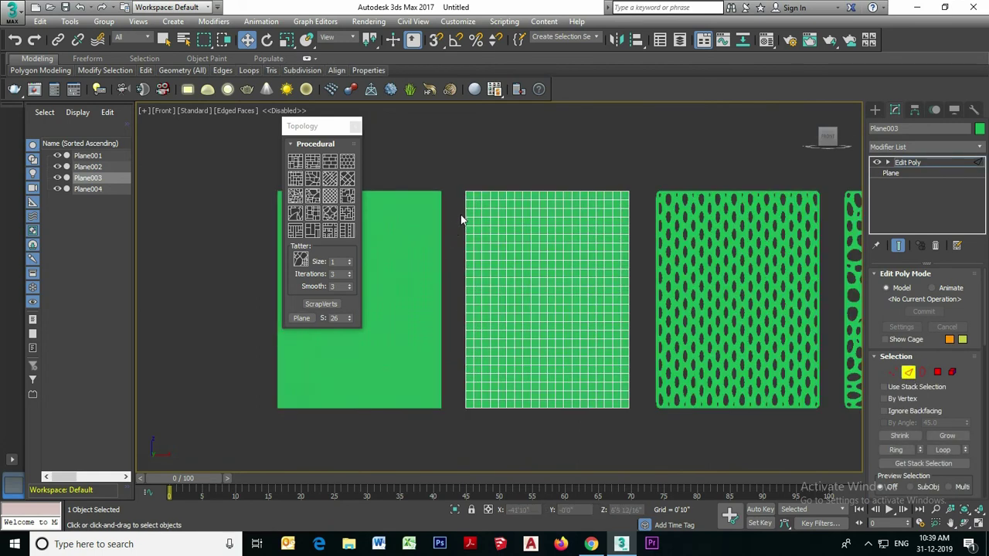
pyautogui.scroll(4, 460, 222)
pyautogui.scroll(3, 464, 214)
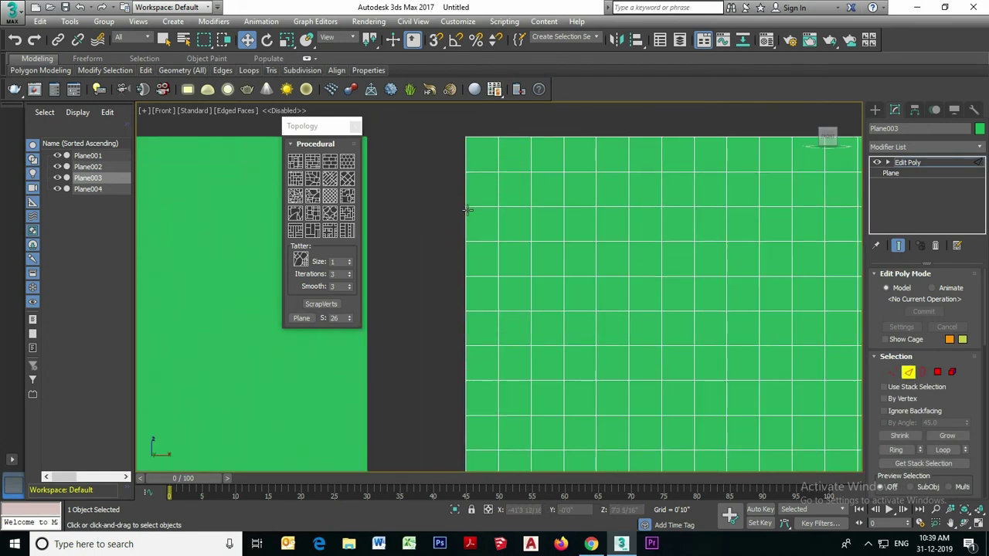
pyautogui.click(512, 172)
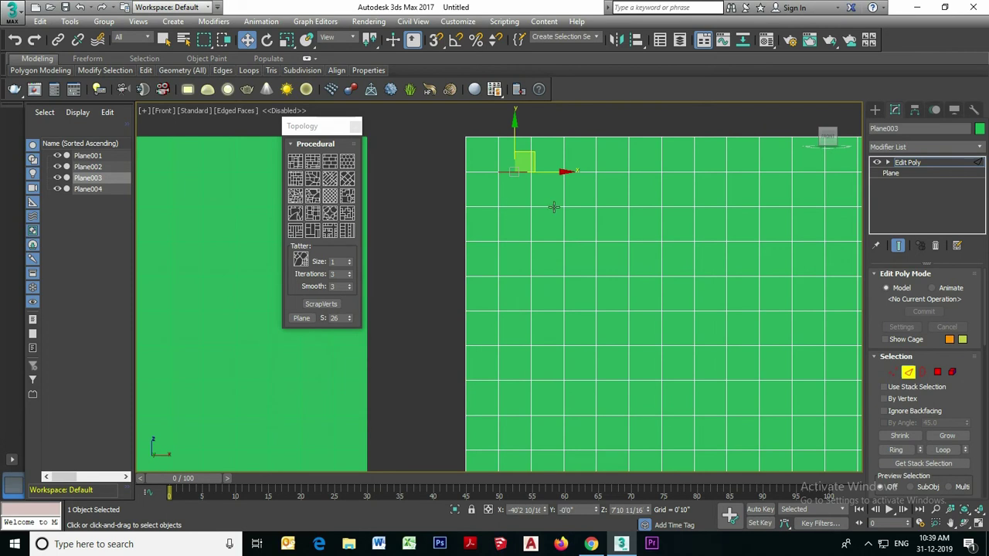
pyautogui.scroll(-2, 525, 193)
pyautogui.moveTo(560, 214); pyautogui.dragTo(533, 201, button='middle')
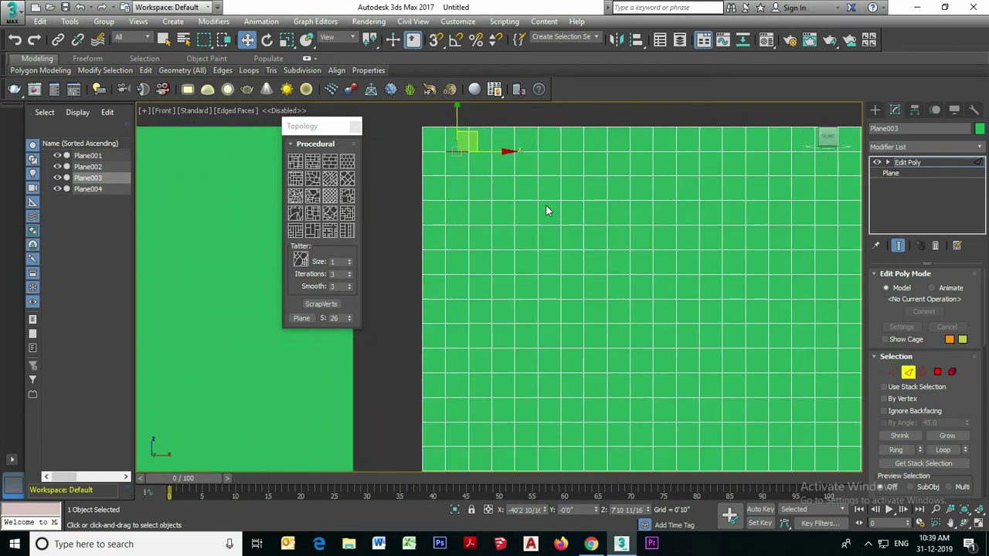
pyautogui.click(329, 196)
pyautogui.scroll(-4, 492, 194)
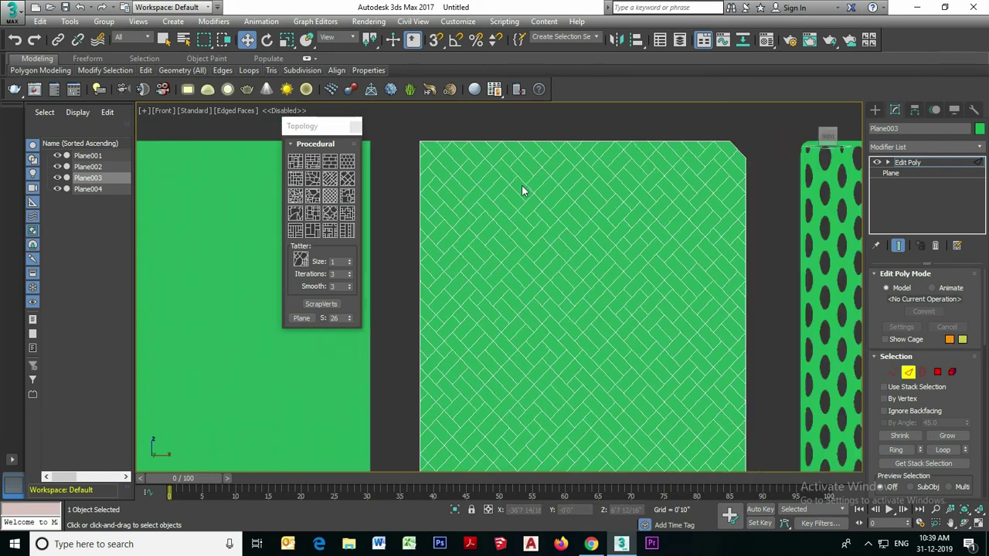
# Switch the herringbone-patterned plane to polygon level with all of its polygons selected
pyautogui.scroll(-2, 596, 170)
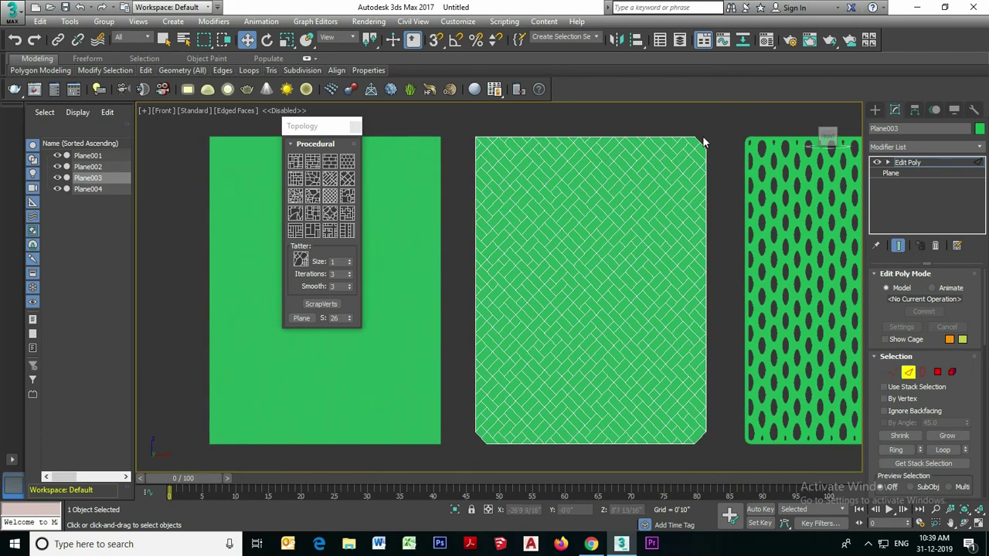
pyautogui.scroll(5, 707, 141)
pyautogui.scroll(-2, 707, 145)
pyautogui.scroll(2, 686, 140)
pyautogui.scroll(-3, 686, 140)
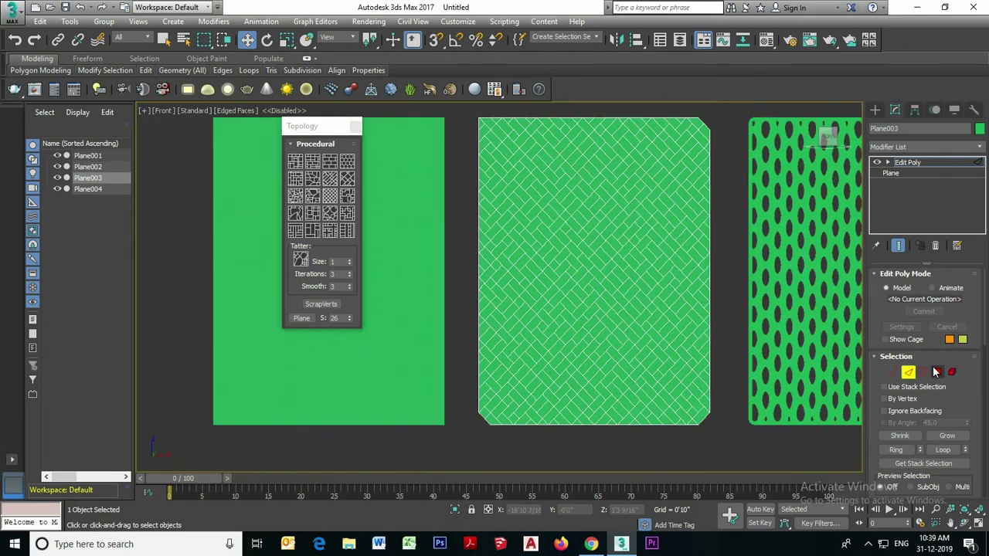
pyautogui.click(937, 371)
pyautogui.scroll(-2, 663, 286)
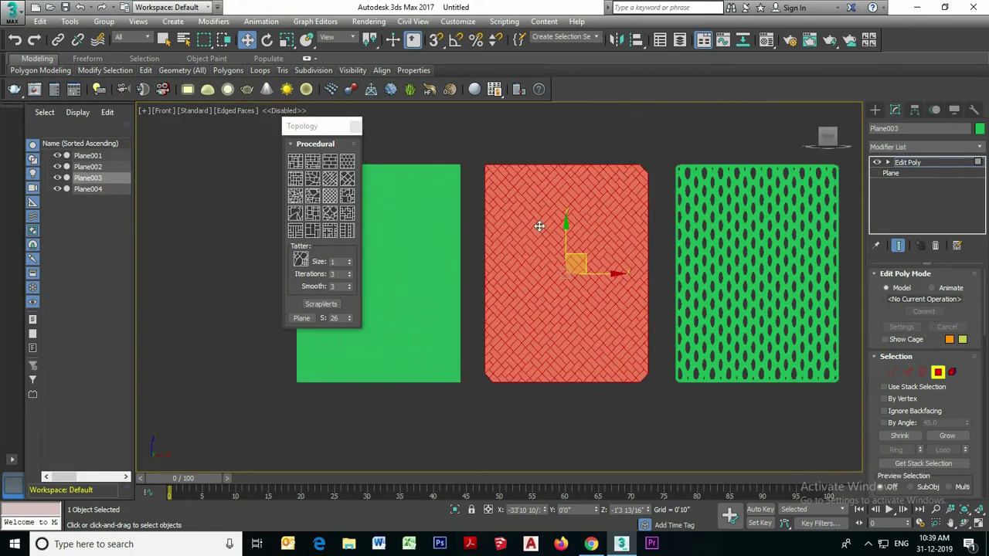
pyautogui.scroll(1, 540, 225)
pyautogui.scroll(-1, 534, 223)
# Inset the selected herringbone polygons individually, using By Polygon with an amount of 0'1 5/16"
pyautogui.rightClick(524, 219)
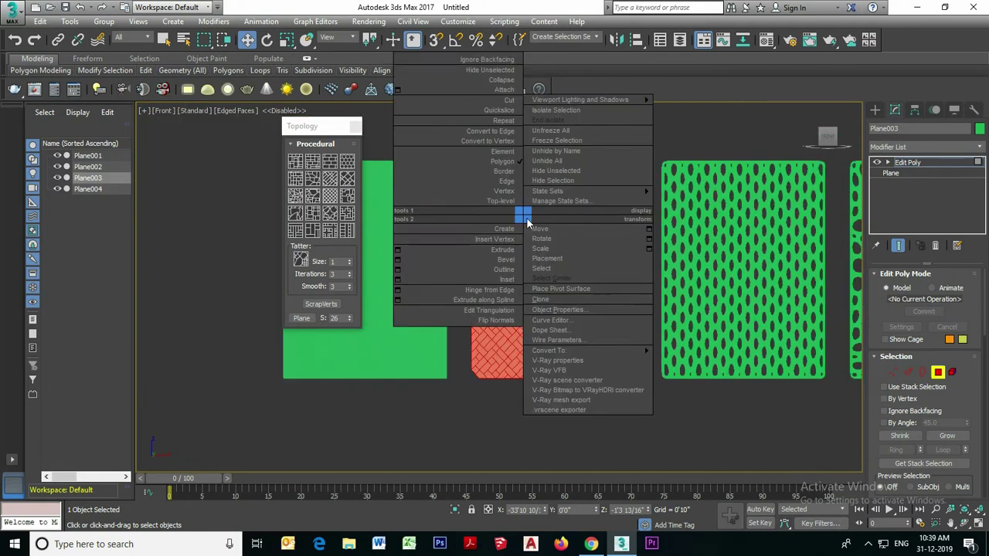
pyautogui.click(651, 232)
pyautogui.scroll(-5, 967, 380)
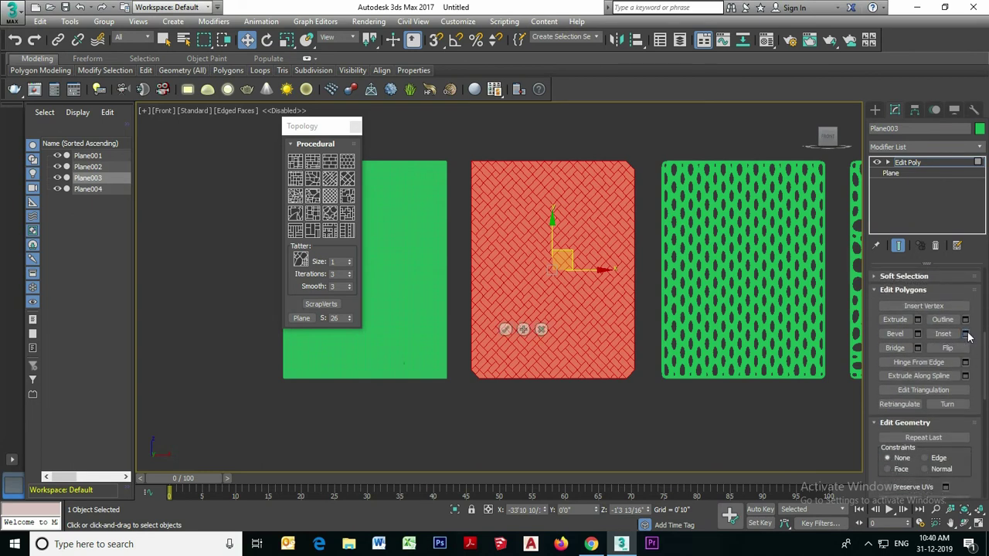
pyautogui.click(965, 334)
pyautogui.click(523, 296)
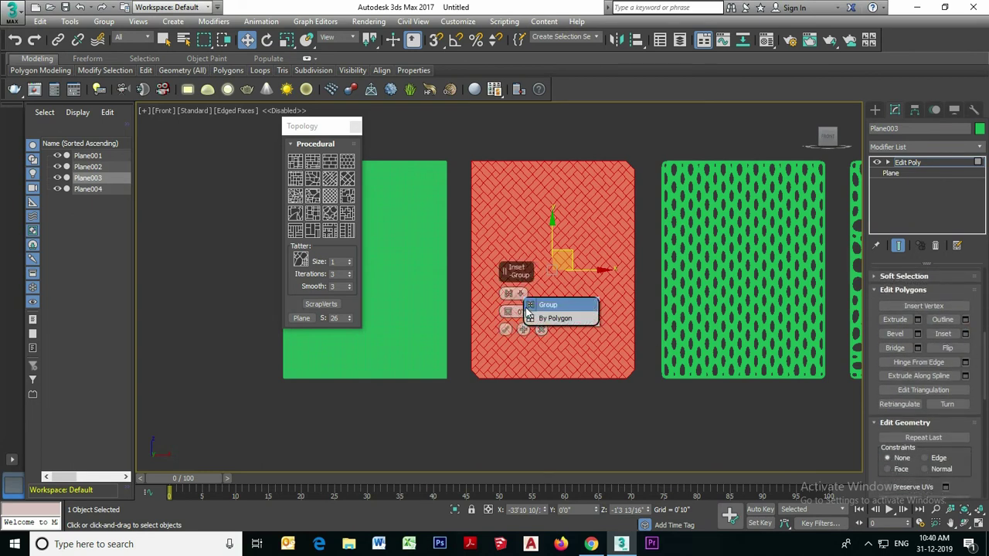
pyautogui.click(554, 317)
pyautogui.scroll(4, 550, 267)
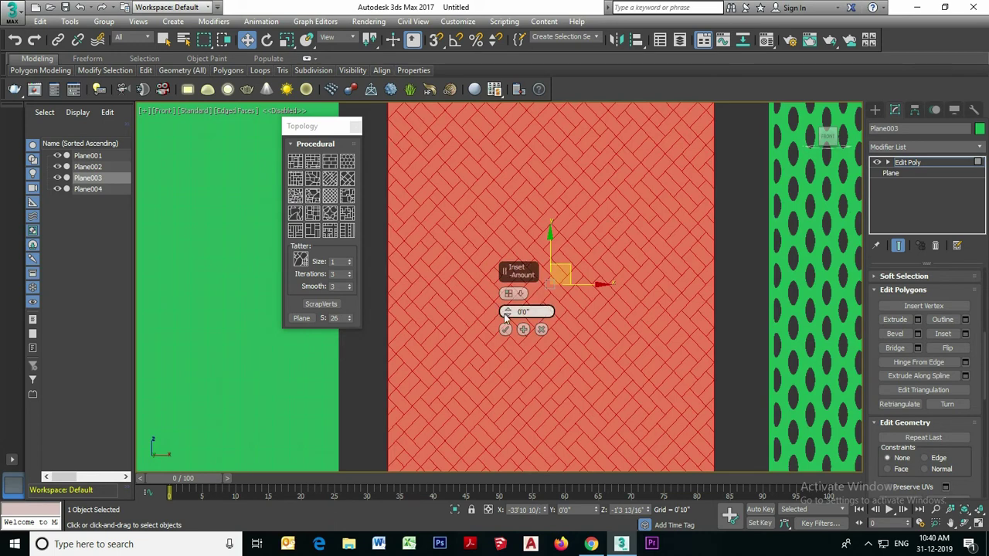
pyautogui.moveTo(507, 312); pyautogui.dragTo(506, 311)
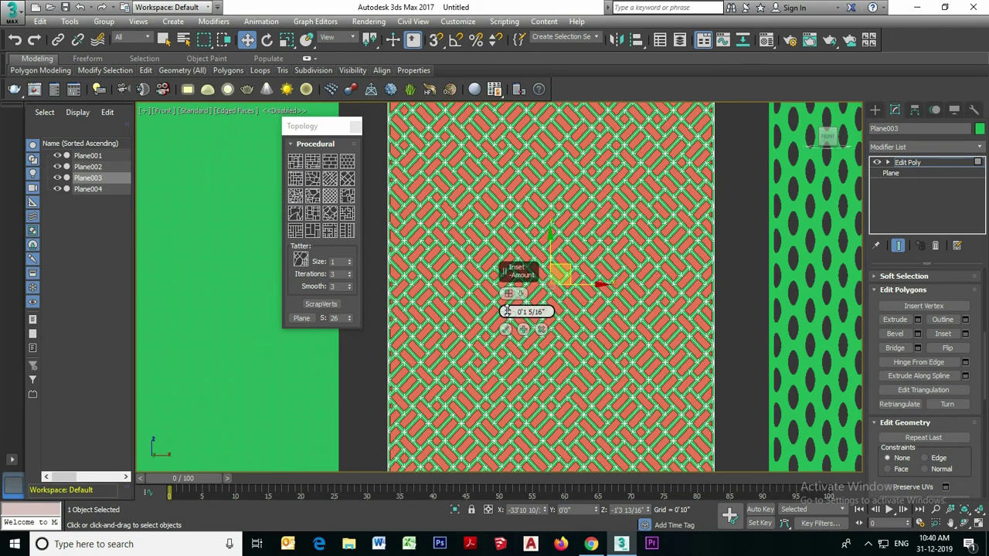
pyautogui.click(504, 329)
# Delete the inset polygons to open the herringbone holes and return to the Edit Poly object level
pyautogui.scroll(-2, 499, 330)
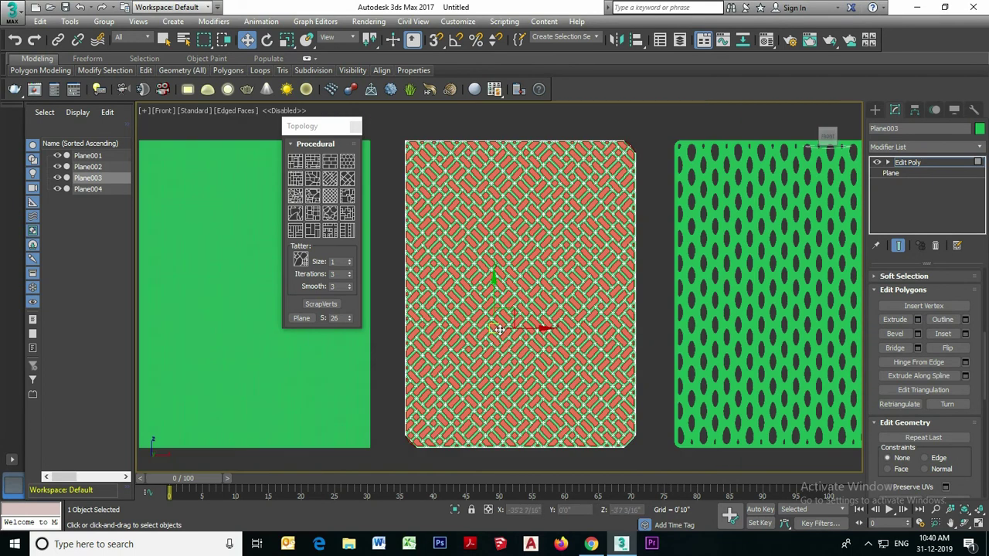
pyautogui.press('Delete')
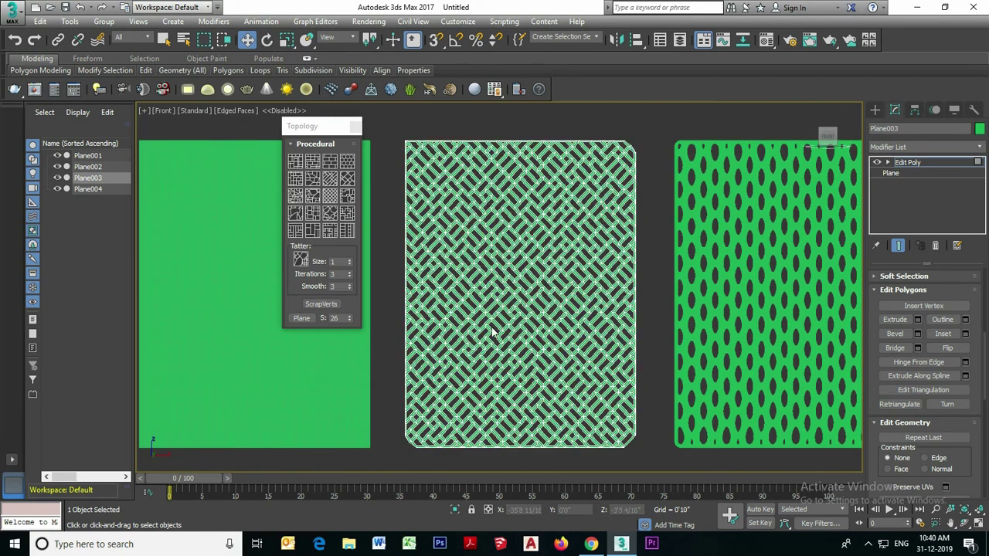
pyautogui.click(919, 160)
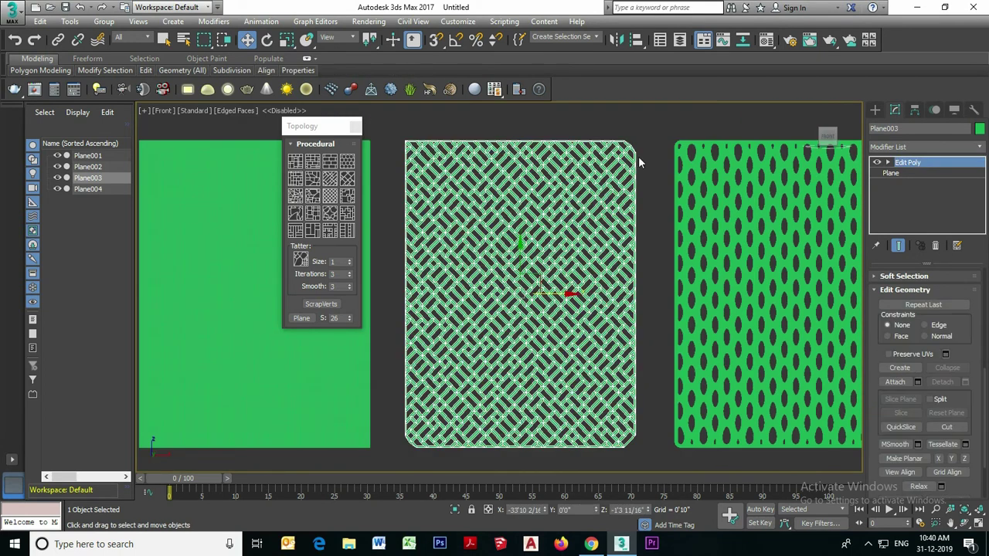
# In the Perspective view without edged faces, add TurboSmooth to the herringbone panel and set its iterations to 2
pyautogui.press('F4')
pyautogui.press('p')
pyautogui.keyDown('alt'); pyautogui.moveTo(556, 207); pyautogui.dragTo(519, 216, button='middle'); pyautogui.keyUp('alt')
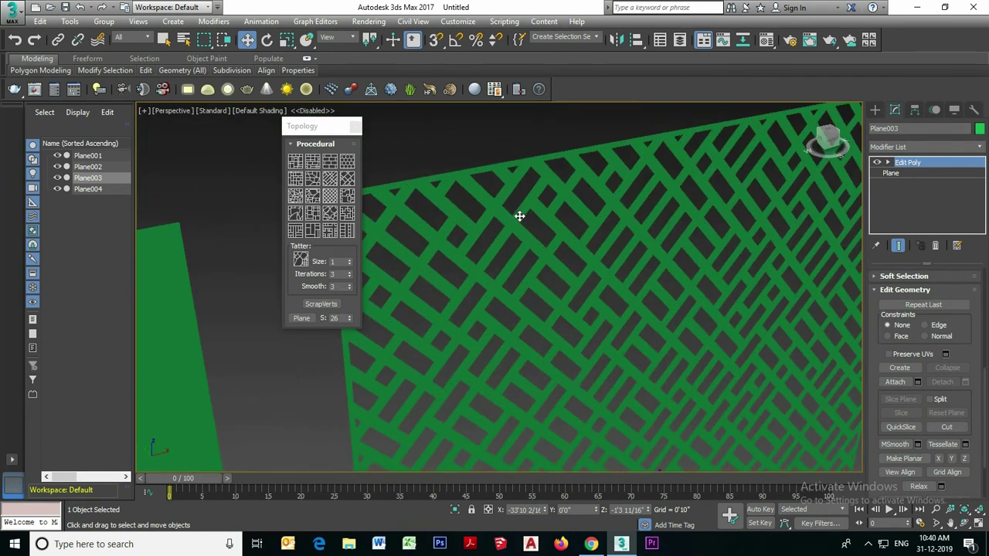
pyautogui.click(935, 149)
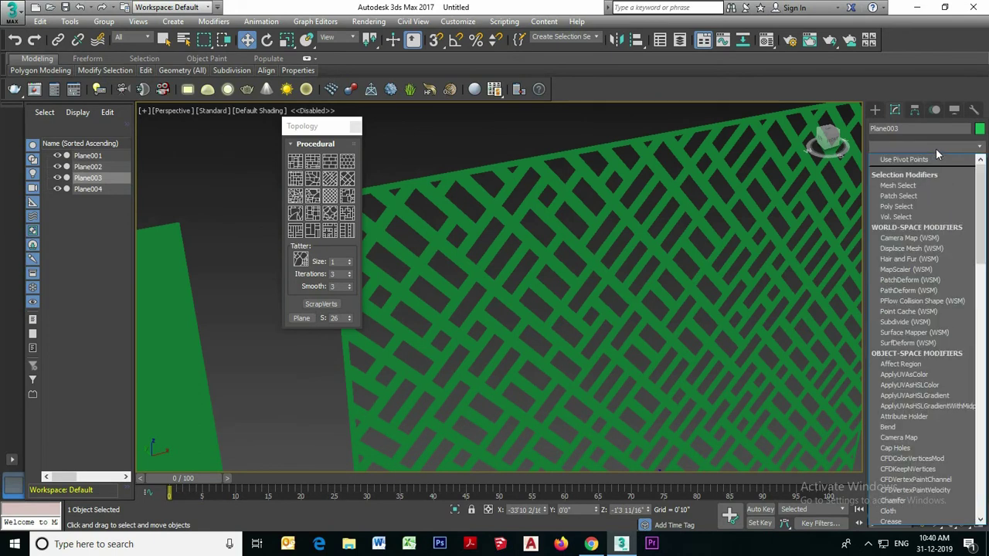
pyautogui.write('tu')
pyautogui.press('Return')
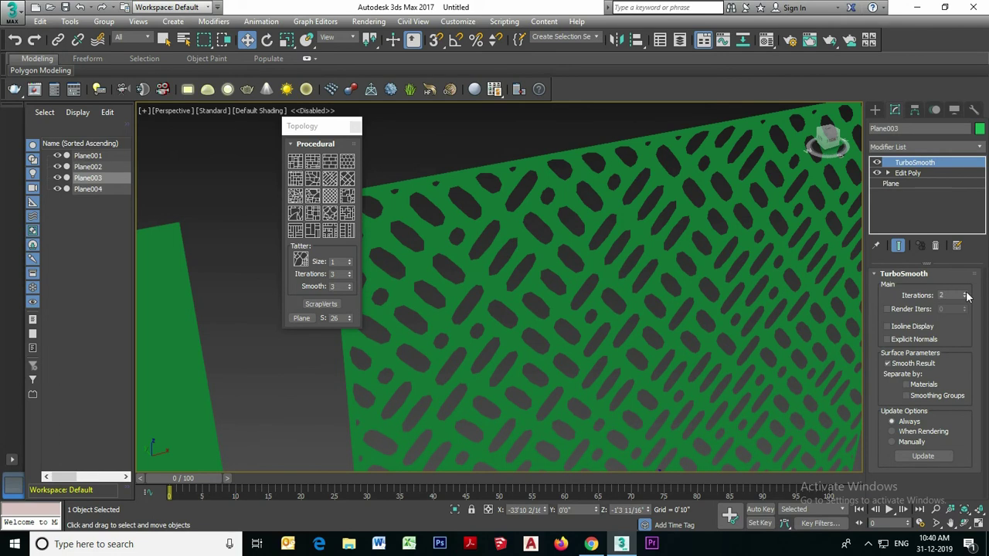
pyautogui.keyDown('alt'); pyautogui.moveTo(766, 296); pyautogui.dragTo(590, 187, button='middle'); pyautogui.keyUp('alt')
pyautogui.scroll(-3, 710, 249)
pyautogui.scroll(-4, 633, 243)
pyautogui.keyDown('alt'); pyautogui.moveTo(638, 242); pyautogui.dragTo(562, 199, button='middle'); pyautogui.keyUp('alt')
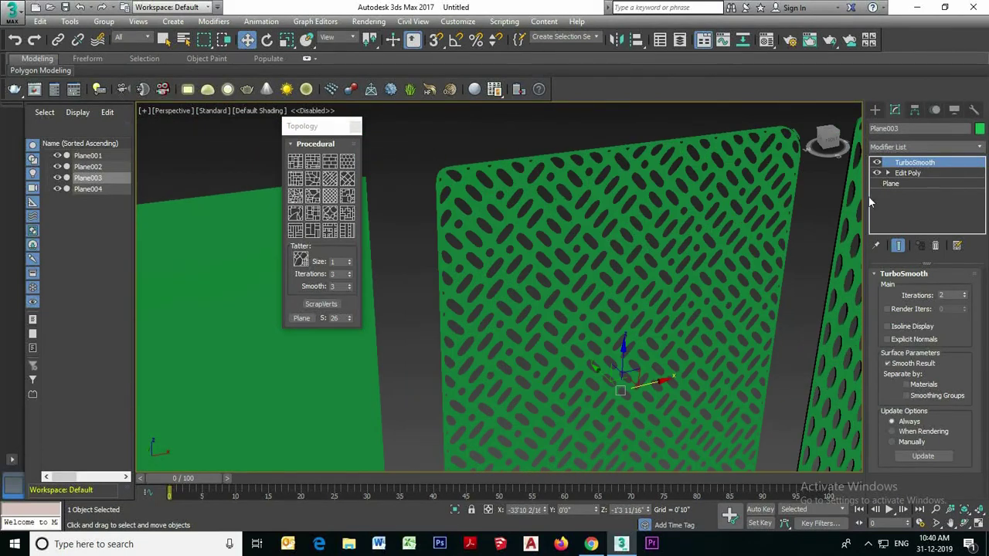
# Turn off the herringbone panel's TurboSmooth and add a Shell modifier above it
pyautogui.click(879, 163)
pyautogui.click(910, 152)
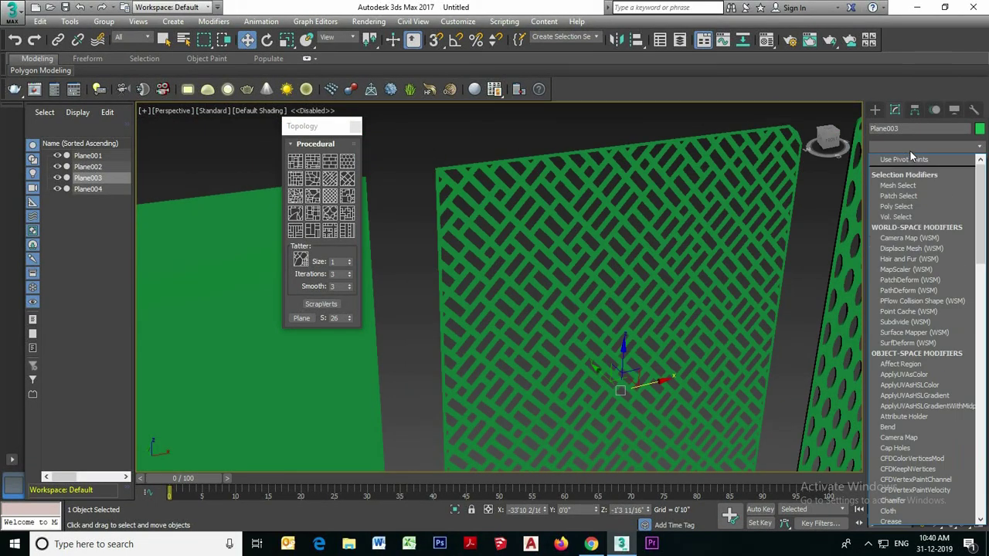
pyautogui.press('s')
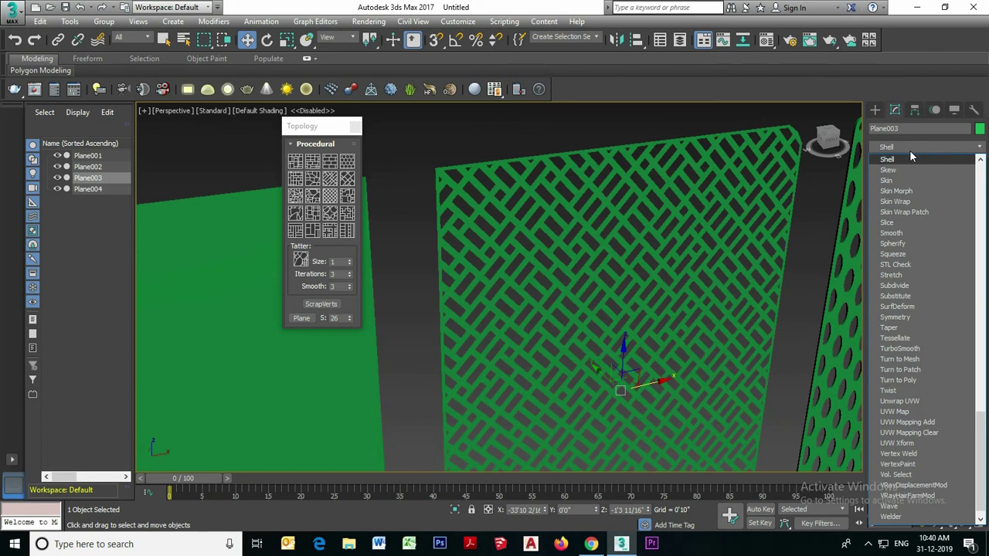
pyautogui.click(910, 155)
pyautogui.keyDown('alt'); pyautogui.moveTo(482, 189); pyautogui.dragTo(563, 204, button='middle'); pyautogui.keyUp('alt')
pyautogui.scroll(2, 522, 162)
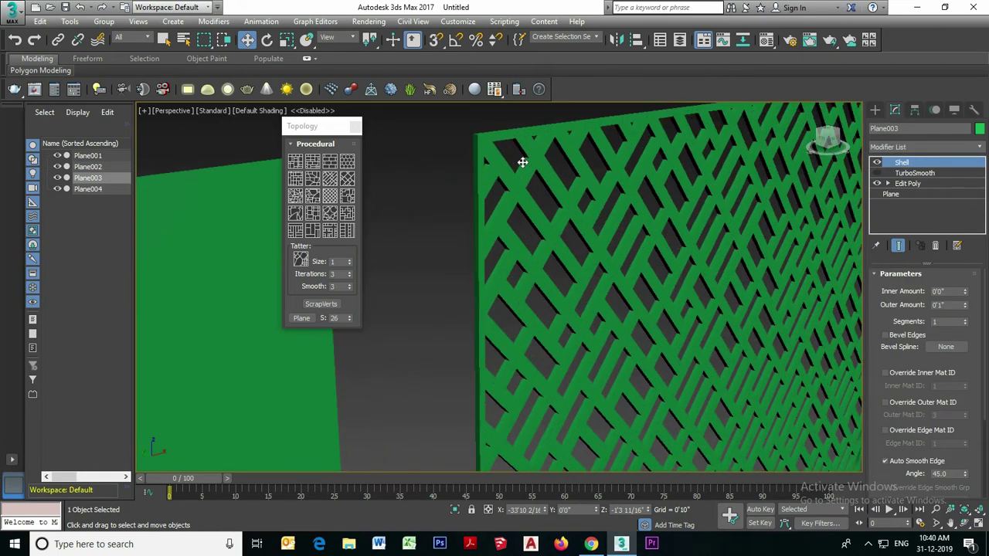
# Turn the TurboSmooth beneath the Shell back on and inspect the herringbone panel alongside its neighbours
pyautogui.click(876, 173)
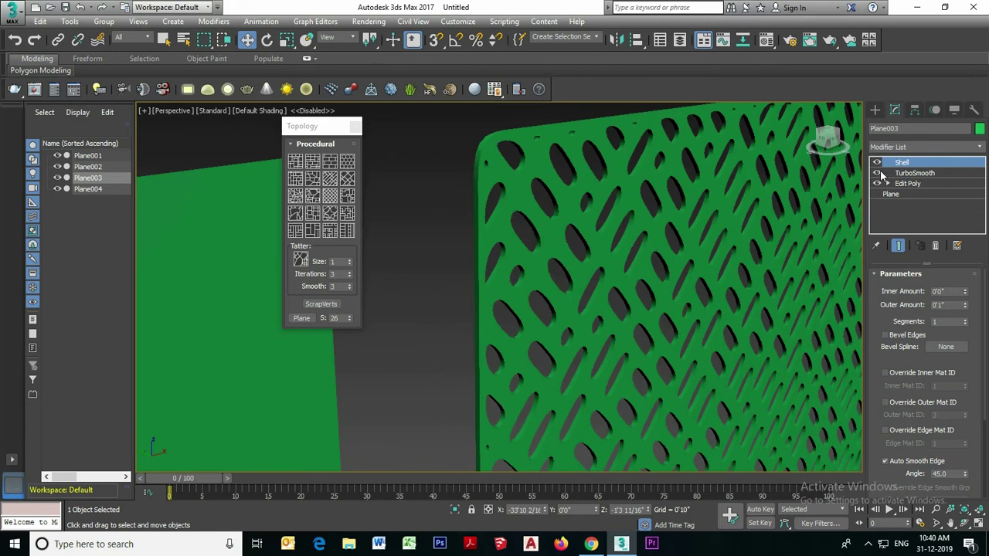
pyautogui.scroll(-2, 685, 256)
pyautogui.moveTo(685, 256); pyautogui.dragTo(549, 243, button='middle')
pyautogui.keyDown('alt'); pyautogui.moveTo(649, 266); pyautogui.dragTo(561, 219, button='middle'); pyautogui.keyUp('alt')
pyautogui.scroll(-2, 607, 248)
pyautogui.scroll(-2, 562, 219)
pyautogui.keyDown('alt'); pyautogui.moveTo(637, 235); pyautogui.dragTo(626, 240, button='middle'); pyautogui.keyUp('alt')
pyautogui.scroll(-2, 626, 241)
pyautogui.moveTo(689, 248)
pyautogui.mouseDown(button='middle')
pyautogui.moveTo(596, 251)
pyautogui.moveTo(710, 248)
pyautogui.mouseUp(button='middle')
pyautogui.moveTo(567, 247)
pyautogui.mouseDown(button='middle')
pyautogui.moveTo(599, 246)
pyautogui.moveTo(625, 225)
pyautogui.moveTo(784, 248)
pyautogui.mouseUp(button='middle')
pyautogui.scroll(2, 566, 226)
pyautogui.scroll(2, 566, 226)
# In the Front view with edged faces, clone the plain plane as one copy about 16'9" along X, away from the perforated panels
pyautogui.press('f')
pyautogui.press('F4')
pyautogui.scroll(-5, 784, 248)
pyautogui.click(702, 173)
pyautogui.click(651, 258)
pyautogui.scroll(-2, 622, 286)
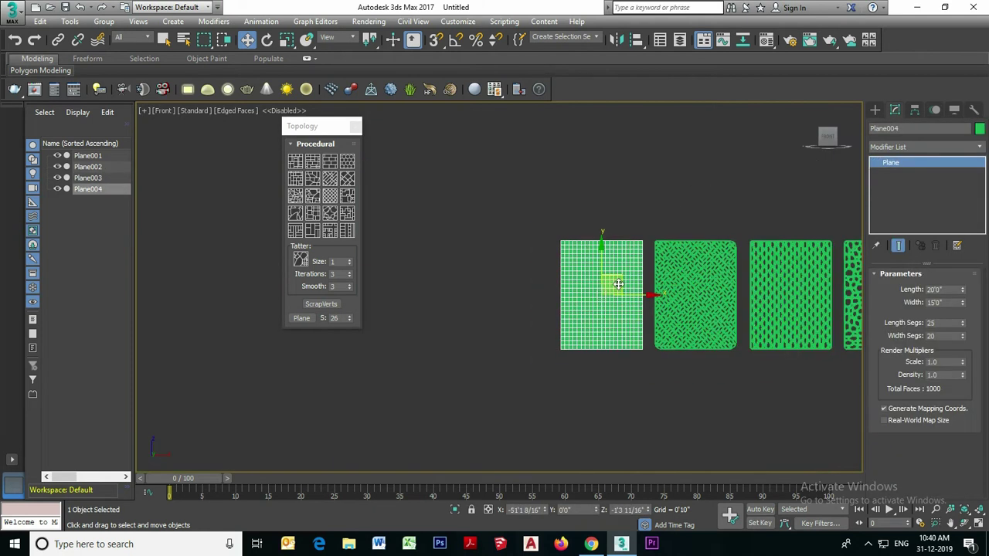
pyautogui.moveTo(631, 294)
pyautogui.keyDown('shift'); pyautogui.mouseDown()
pyautogui.moveTo(527, 292)
pyautogui.moveTo(540, 293)
pyautogui.mouseUp(); pyautogui.keyUp('shift')
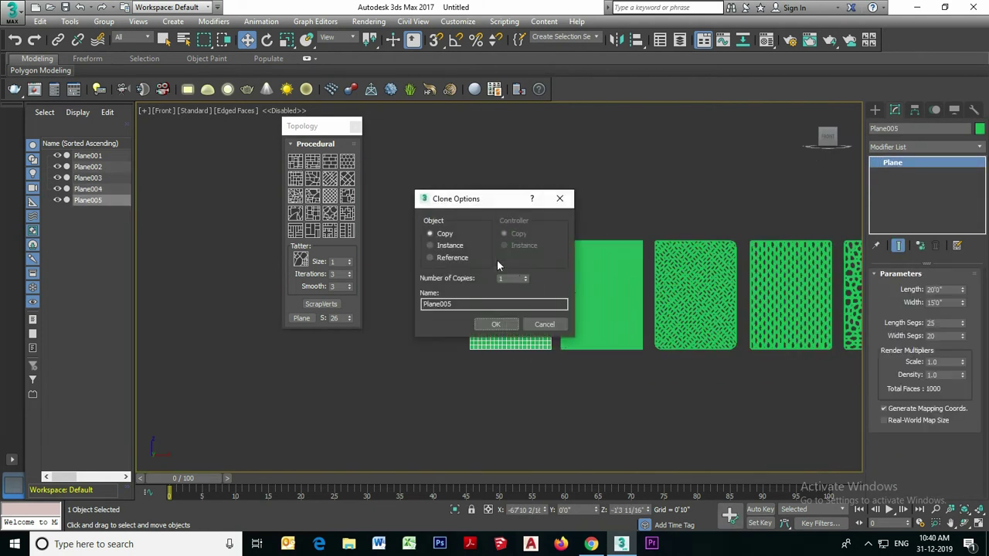
pyautogui.click(496, 323)
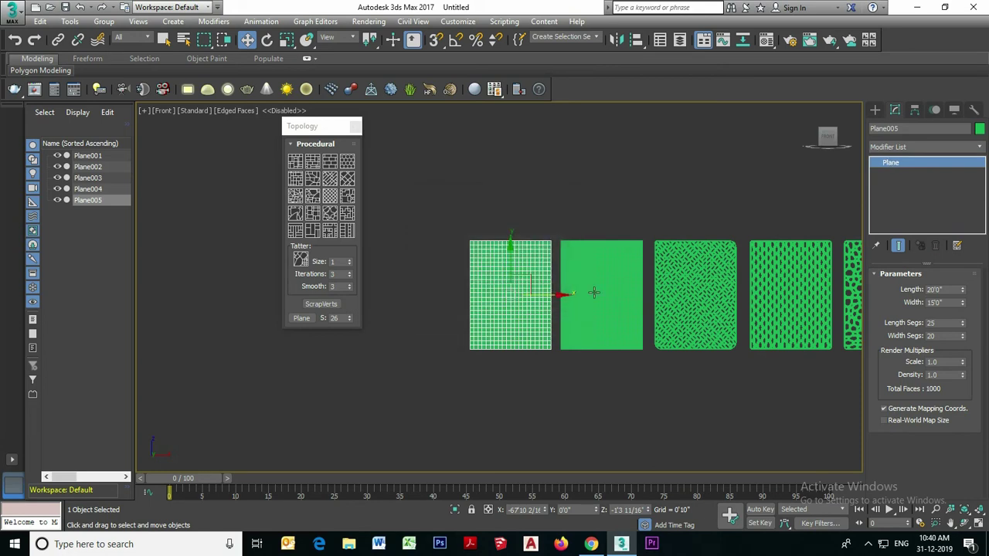
# Select the plain plane next to the herringbone panel and add an Edit Poly modifier to it
pyautogui.click(618, 288)
pyautogui.scroll(4, 665, 286)
pyautogui.moveTo(544, 273); pyautogui.dragTo(537, 273, button='middle')
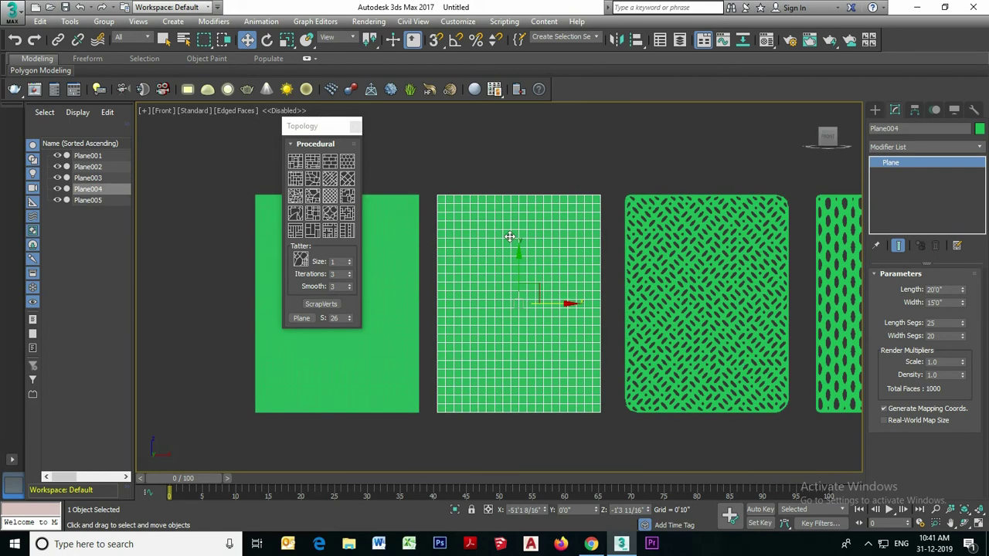
pyautogui.click(932, 147)
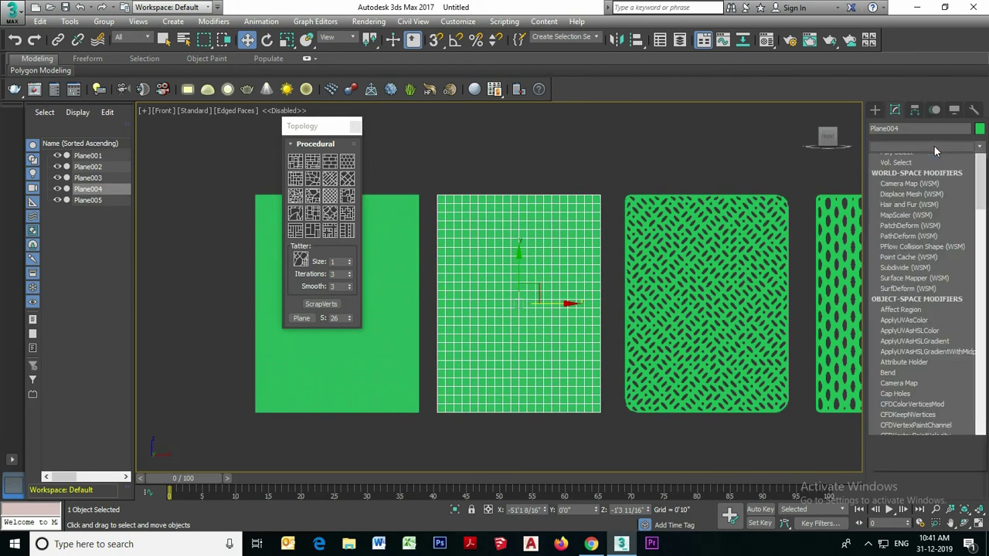
pyautogui.press('e')
pyautogui.press('Down')
pyautogui.press('Down')
pyautogui.press('Down')
pyautogui.press('Down')
pyautogui.press('Up')
pyautogui.press('Return')
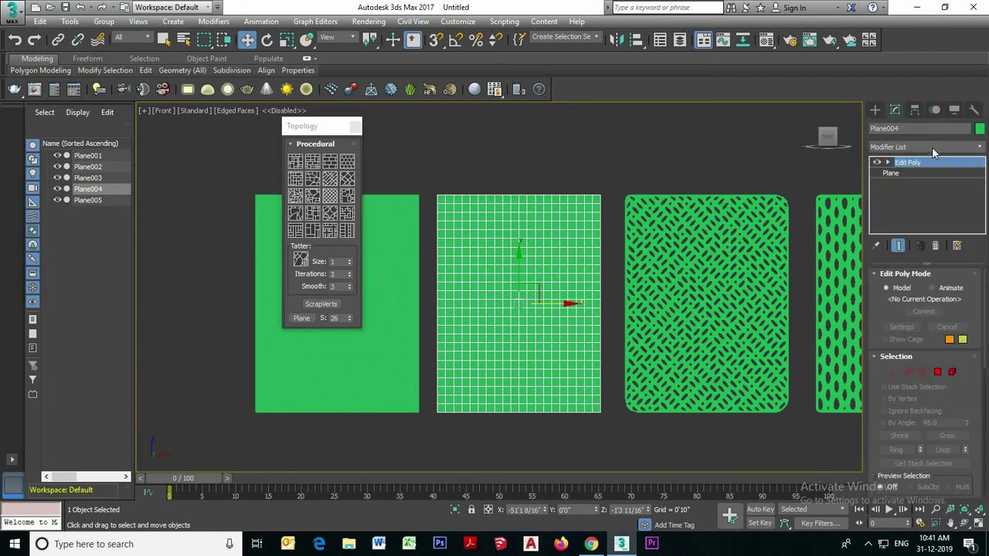
# At edge level, select an edge near the plane's left side and apply the diagonal diamond grid pattern from Generate Topology
pyautogui.click(908, 372)
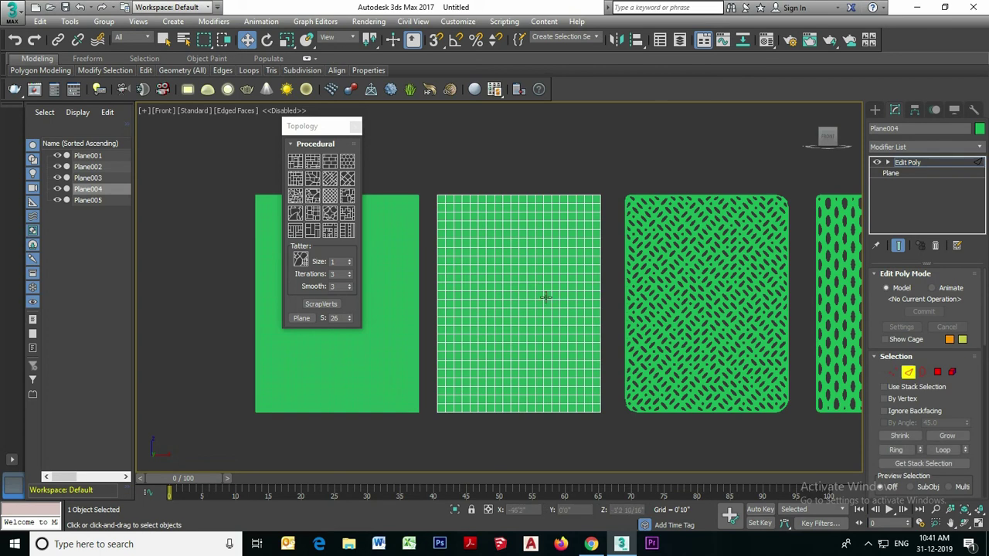
pyautogui.click(459, 249)
pyautogui.scroll(5, 455, 241)
pyautogui.scroll(2, 456, 241)
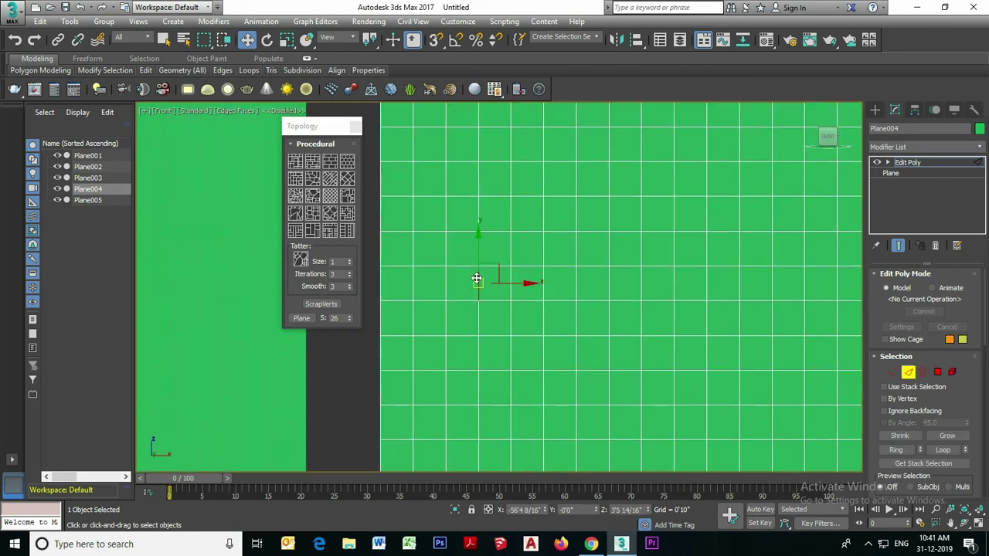
pyautogui.click(328, 201)
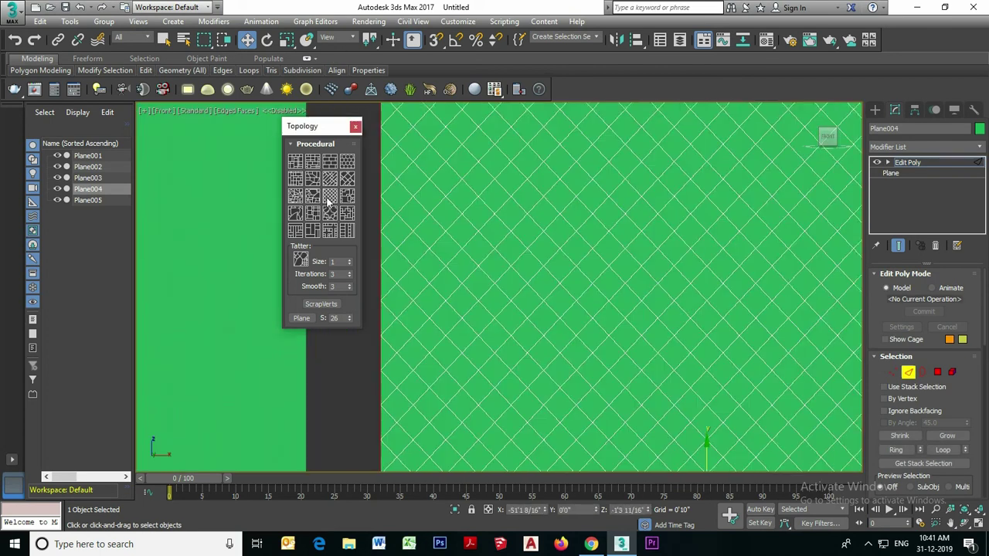
# Switch the diamond-patterned plane to polygon level with all of its polygons selected
pyautogui.scroll(-3, 543, 239)
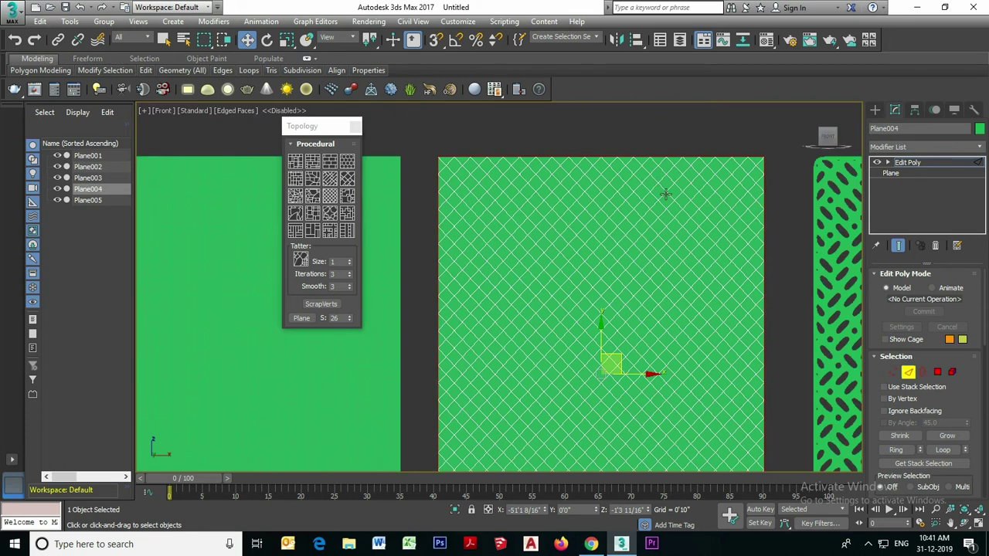
pyautogui.scroll(-2, 641, 177)
pyautogui.click(937, 372)
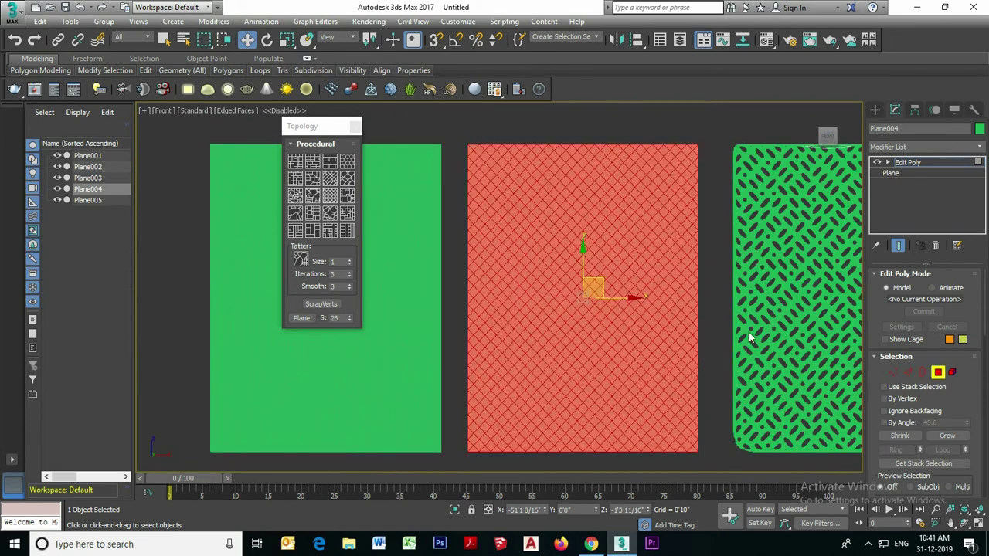
pyautogui.moveTo(717, 334); pyautogui.dragTo(701, 329, button='middle')
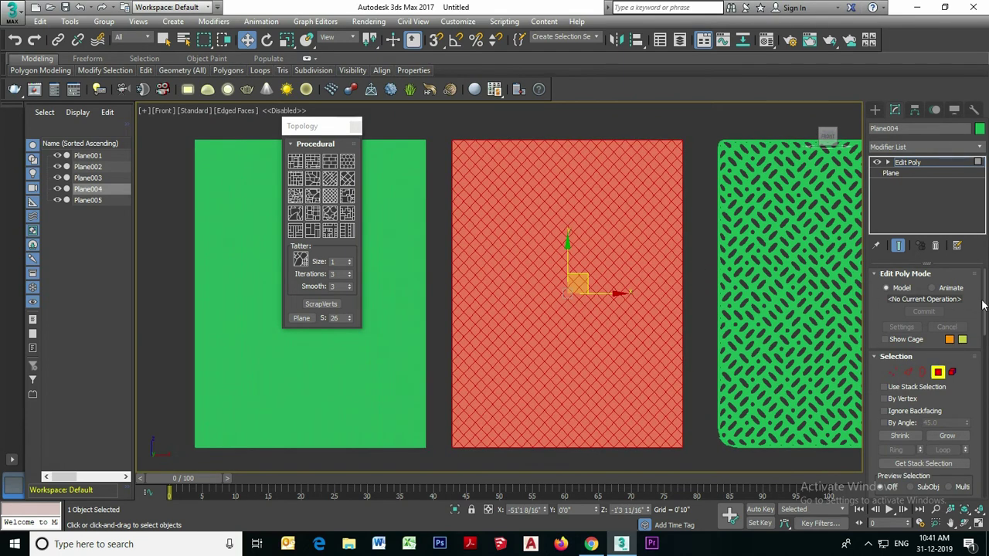
# Inset all polygons of the diamond-patterned plane By Polygon with an amount of 0'0 7/16"
pyautogui.scroll(-2, 986, 318)
pyautogui.scroll(-7, 987, 319)
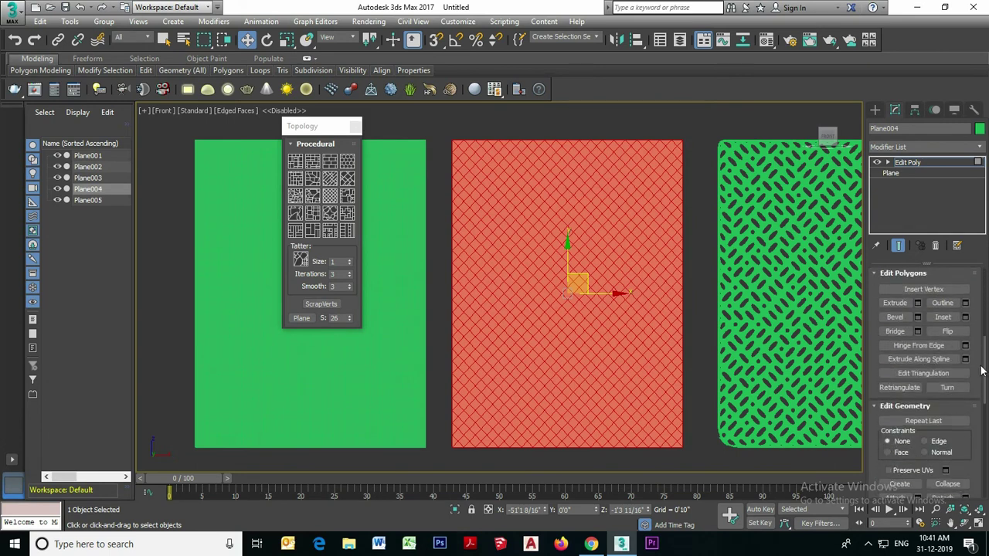
pyautogui.click(966, 318)
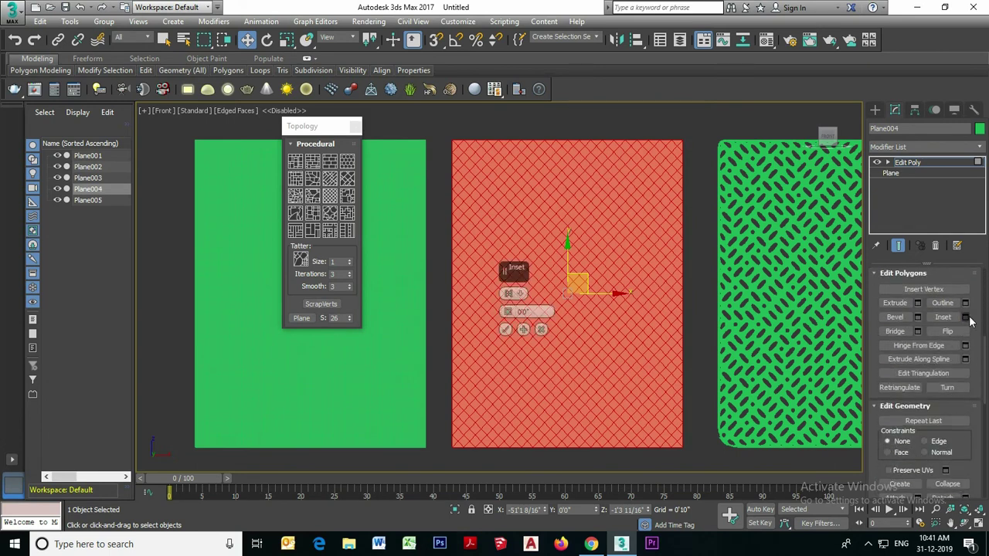
pyautogui.click(514, 293)
pyautogui.click(546, 316)
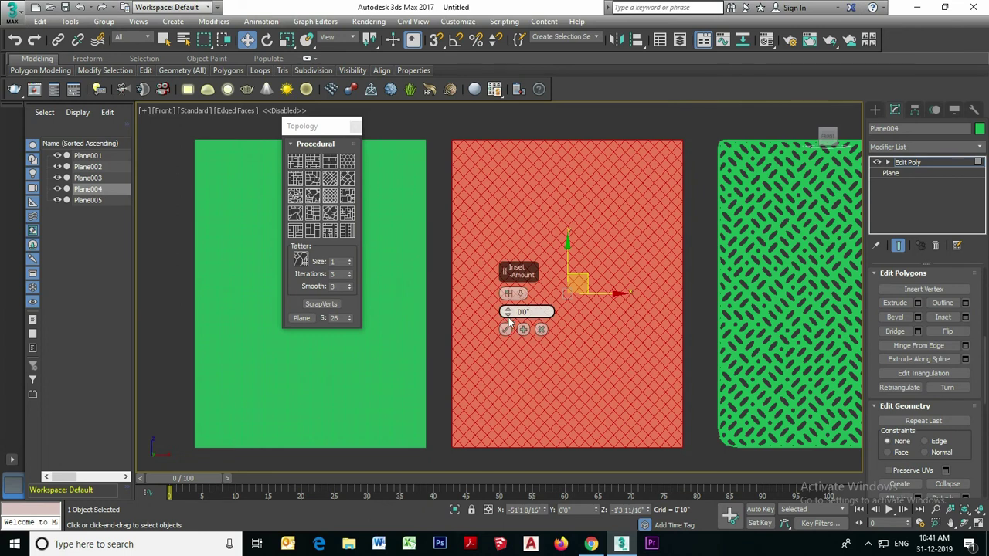
pyautogui.moveTo(508, 314); pyautogui.dragTo(507, 319)
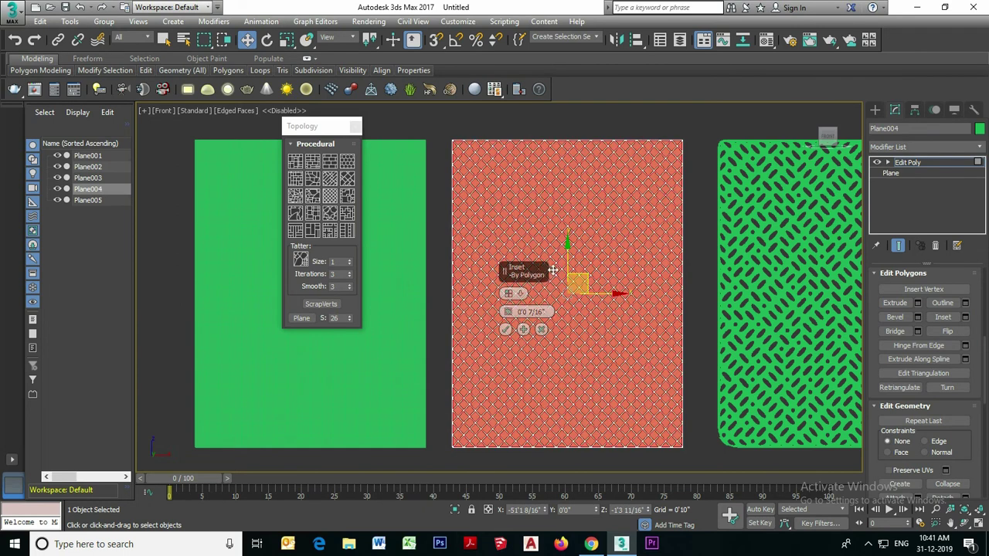
pyautogui.scroll(3, 553, 269)
pyautogui.moveTo(553, 269); pyautogui.dragTo(455, 318, button='middle')
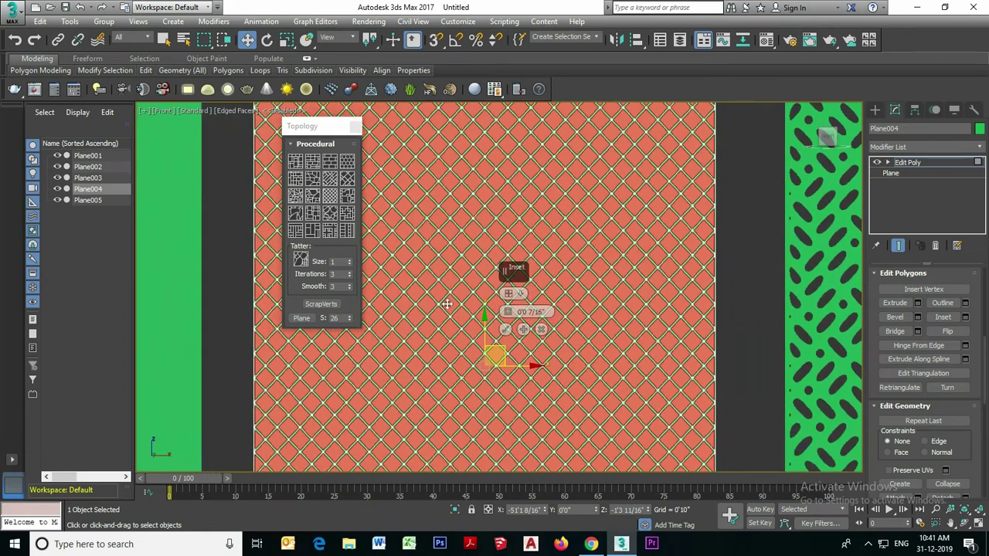
pyautogui.click(506, 329)
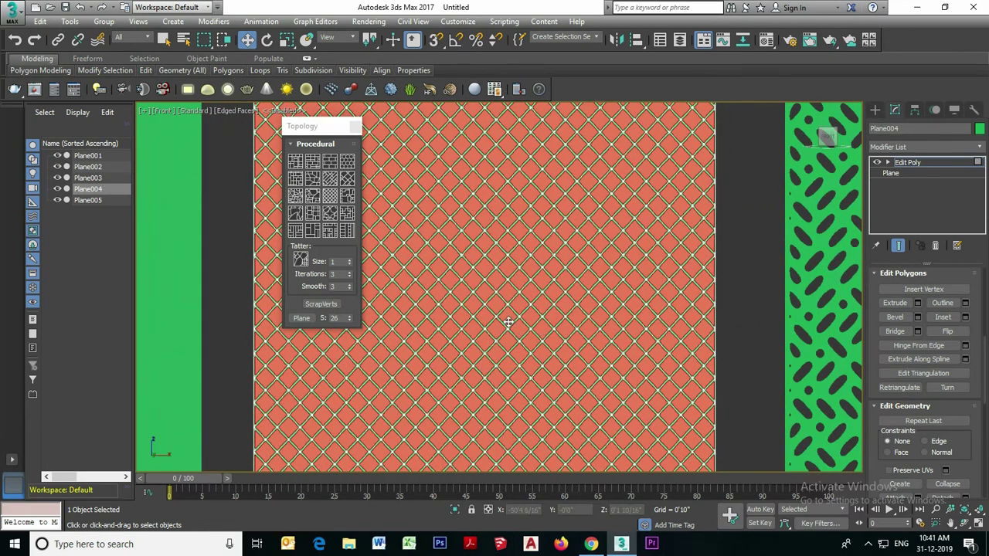
# Delete the inset polygons to leave an open diamond lattice, and leave polygon level
pyautogui.scroll(-2, 529, 302)
pyautogui.scroll(-2, 529, 301)
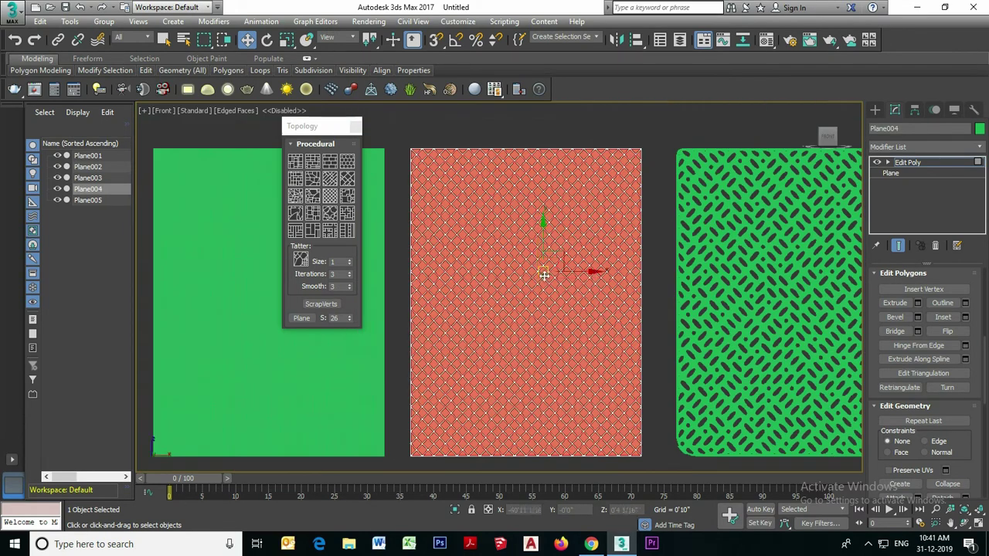
pyautogui.press('Delete')
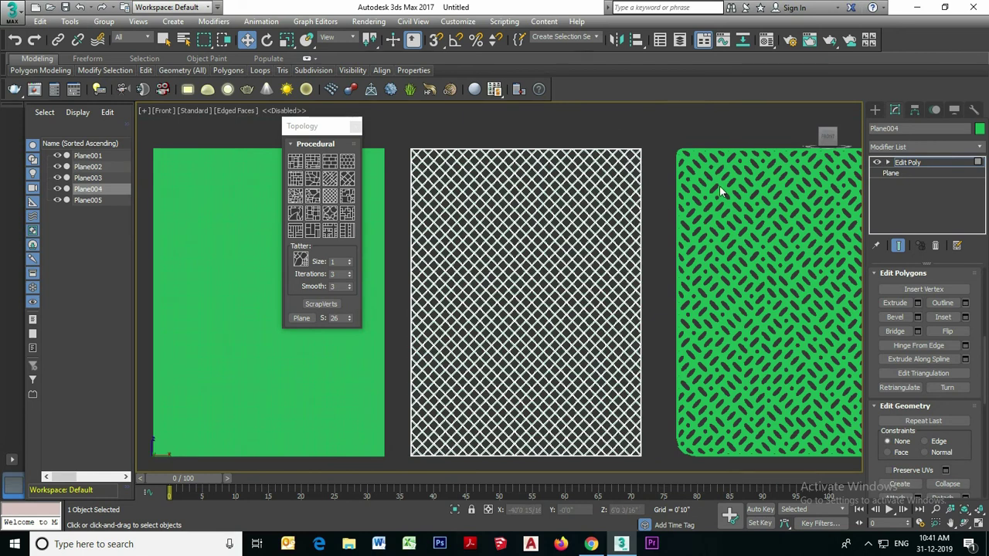
pyautogui.click(902, 160)
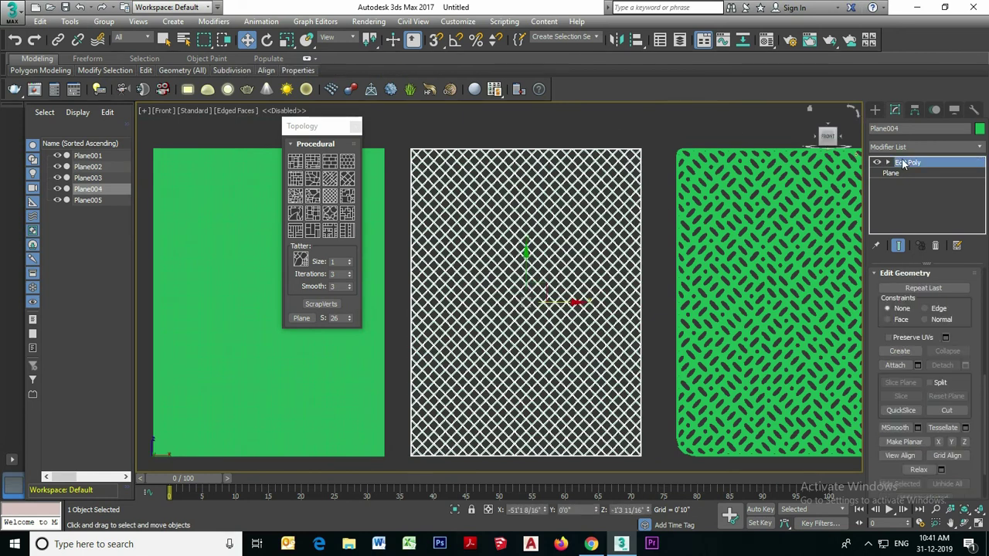
pyautogui.click(875, 111)
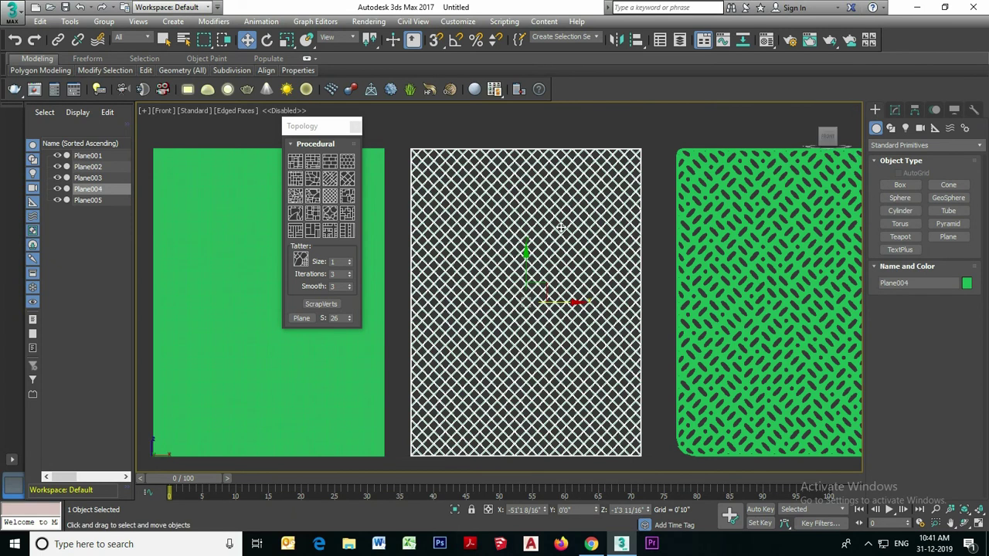
# In the Perspective view, add a TurboSmooth modifier with 2 iterations to the diamond lattice panel
pyautogui.press('p')
pyautogui.press('z')
pyautogui.keyDown('alt'); pyautogui.moveTo(542, 240); pyautogui.dragTo(607, 250, button='middle'); pyautogui.keyUp('alt')
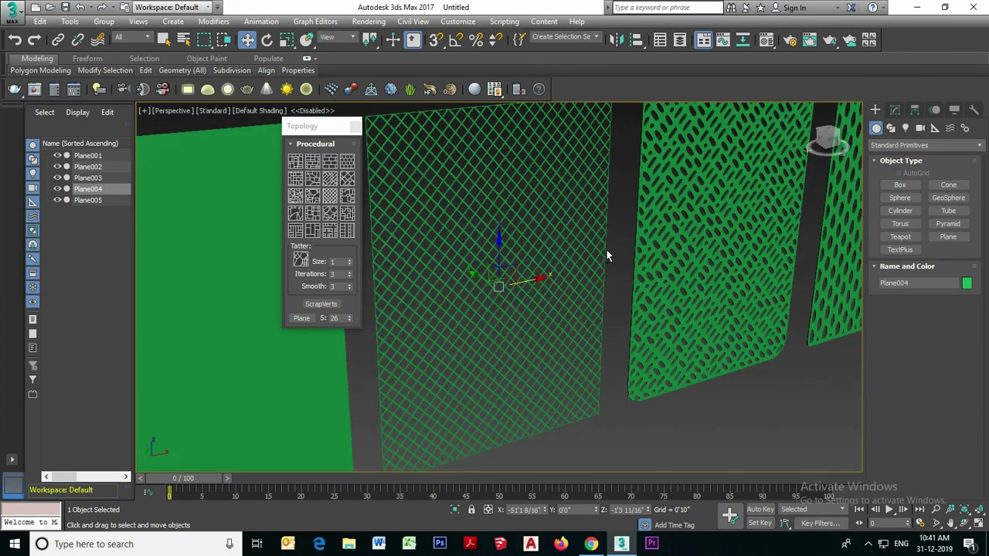
pyautogui.moveTo(537, 207); pyautogui.dragTo(611, 282, button='middle')
pyautogui.scroll(5, 487, 222)
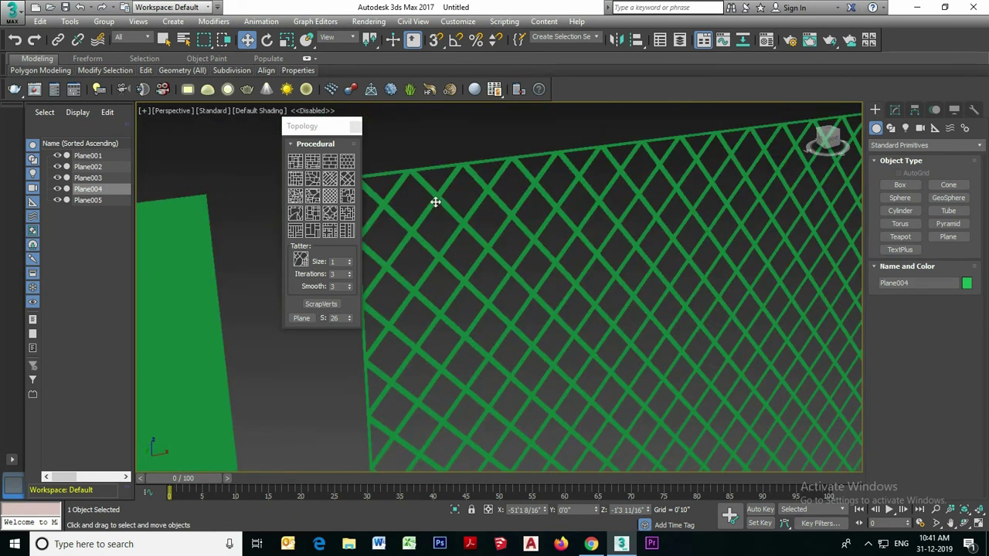
pyautogui.scroll(-2, 513, 221)
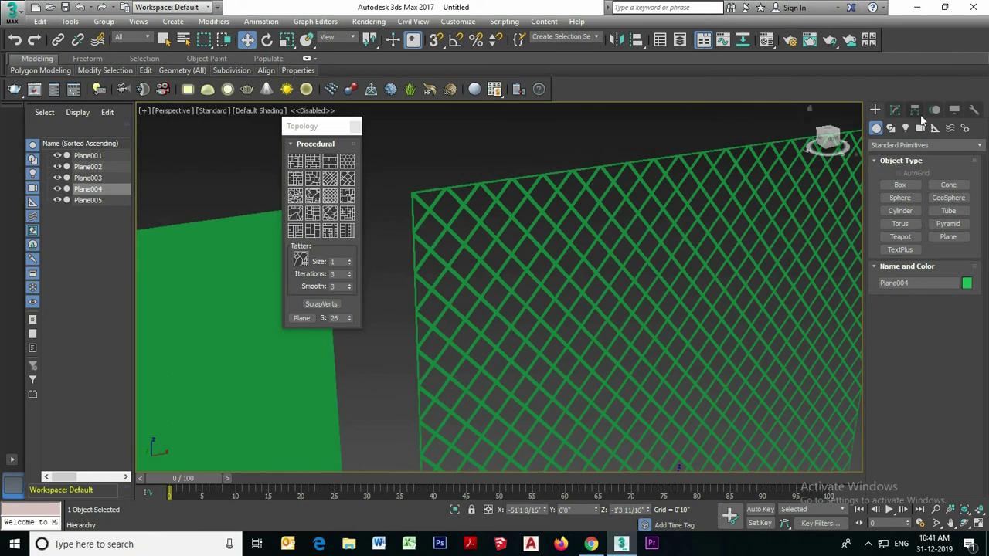
pyautogui.click(896, 111)
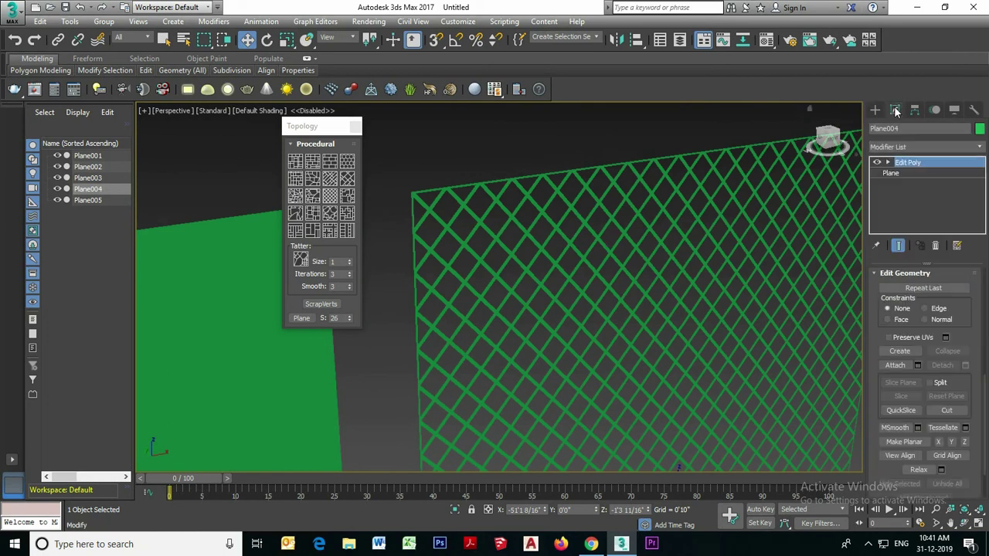
pyautogui.click(920, 150)
pyautogui.write('tu')
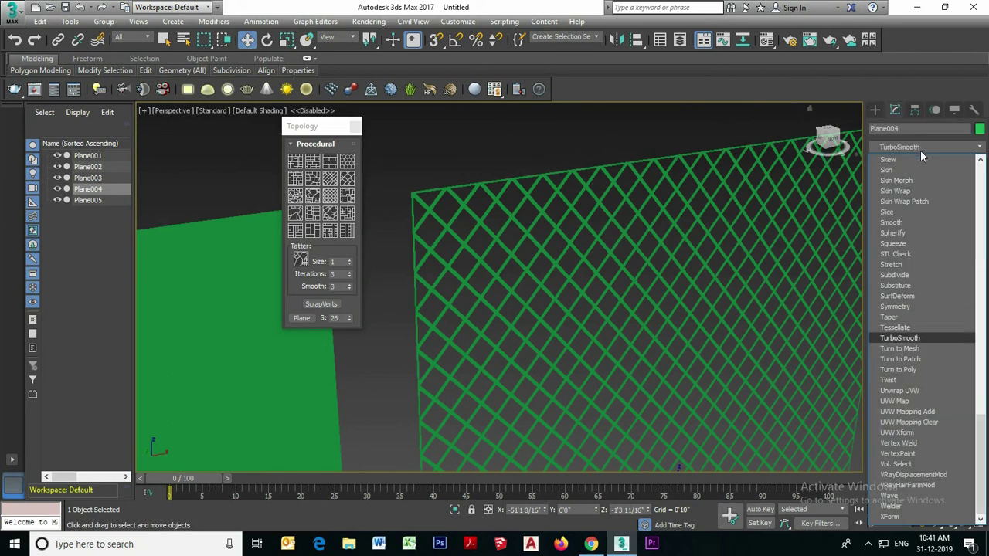
pyautogui.press('Return')
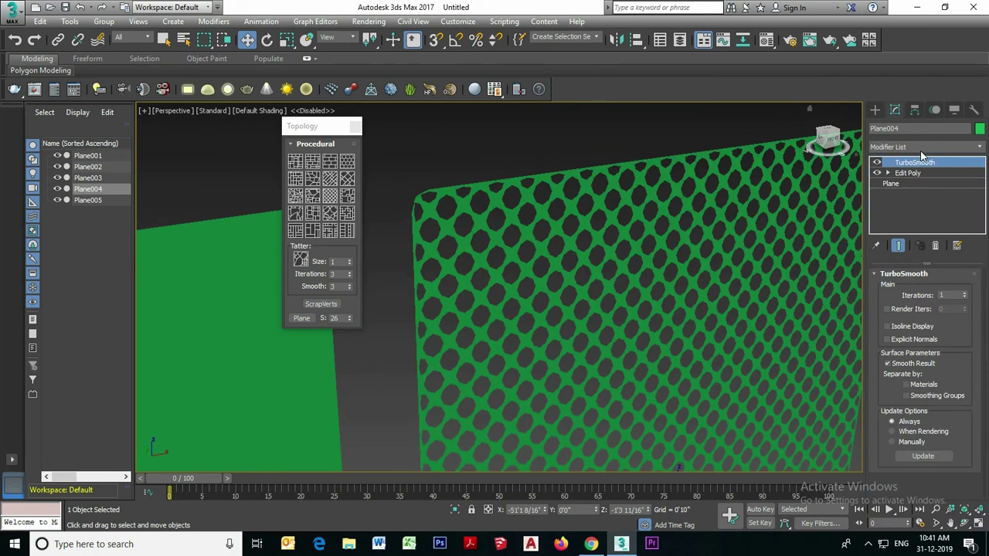
pyautogui.click(965, 294)
# In the Front view, select the remaining plain plane and dock the Topology palette beside the viewport
pyautogui.scroll(-3, 619, 231)
pyautogui.keyDown('alt'); pyautogui.moveTo(642, 244); pyautogui.dragTo(597, 217, button='middle'); pyautogui.keyUp('alt')
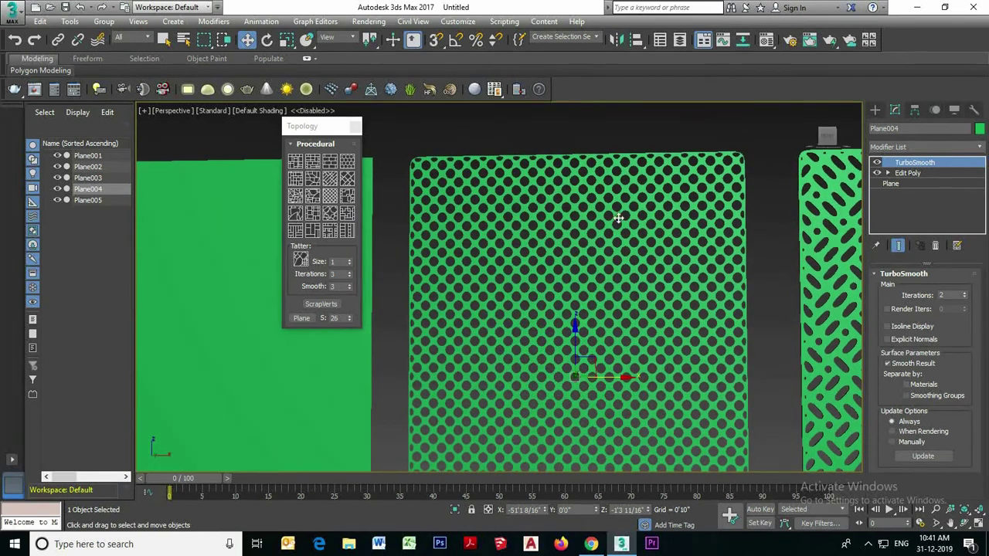
pyautogui.scroll(5, 693, 182)
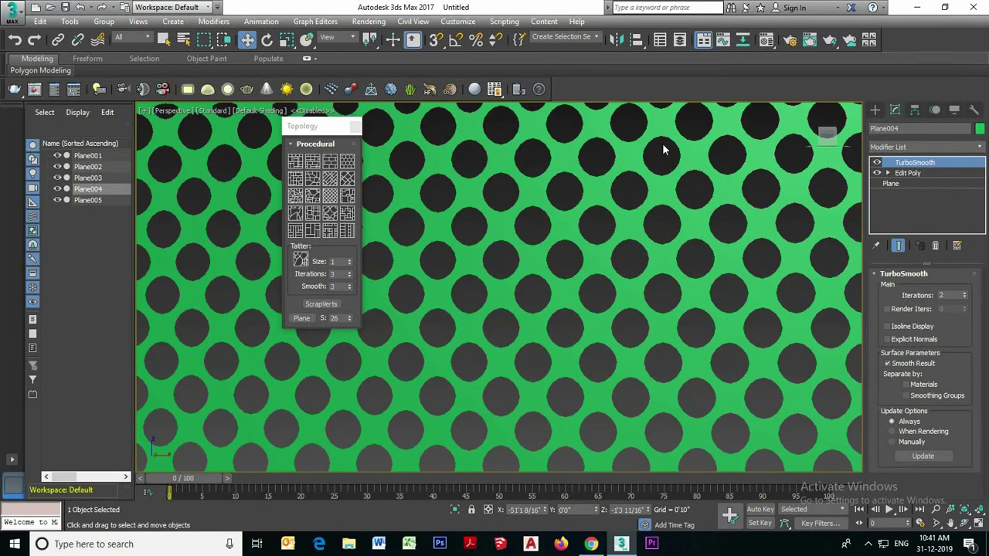
pyautogui.scroll(-6, 658, 173)
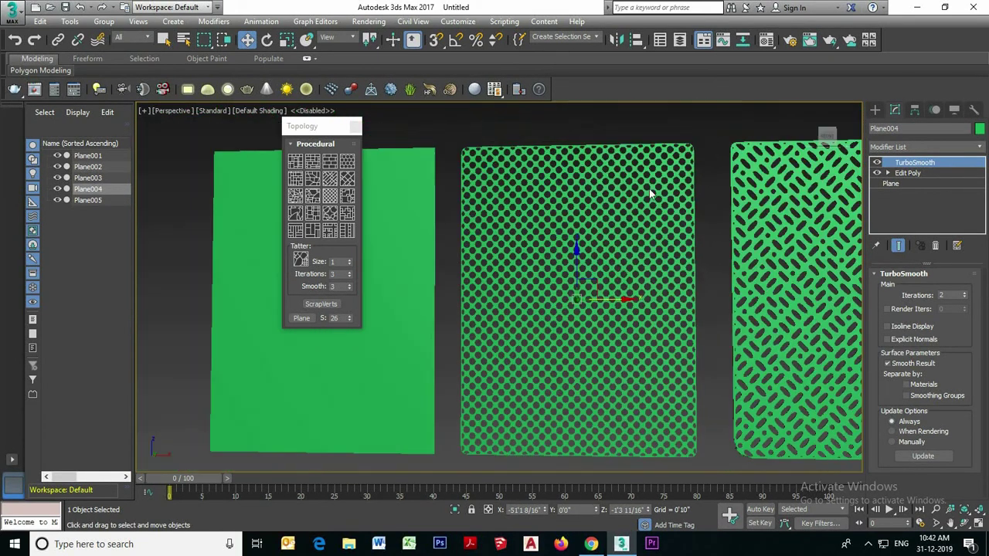
pyautogui.press('f')
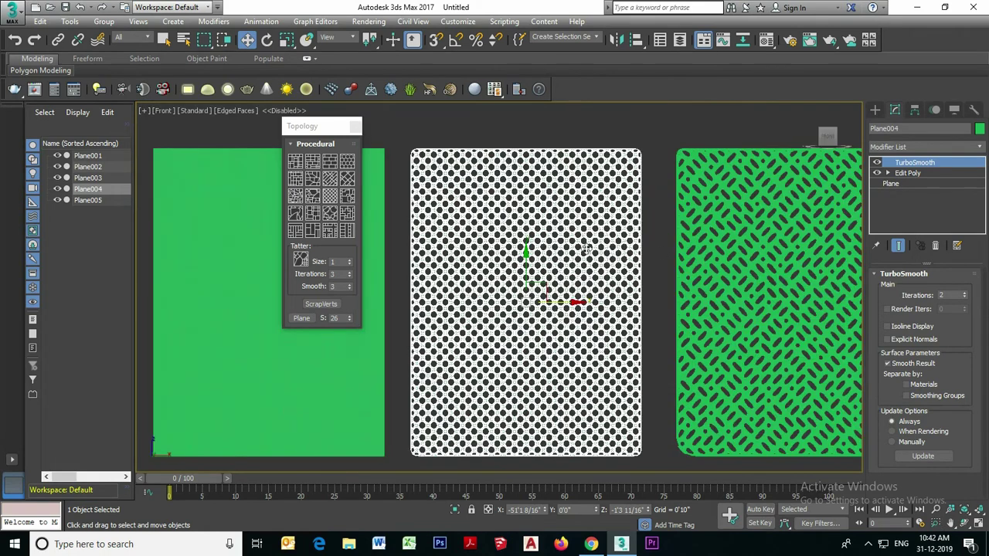
pyautogui.click(672, 241)
pyautogui.scroll(-2, 653, 271)
pyautogui.moveTo(652, 270); pyautogui.dragTo(512, 268, button='middle')
pyautogui.scroll(-2, 612, 268)
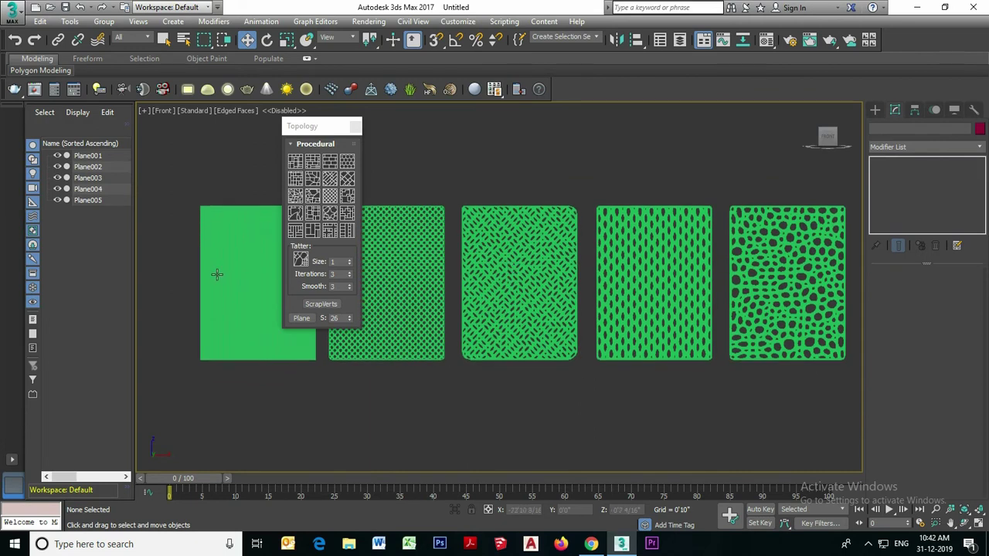
pyautogui.click(235, 251)
pyautogui.moveTo(312, 128); pyautogui.dragTo(123, 178)
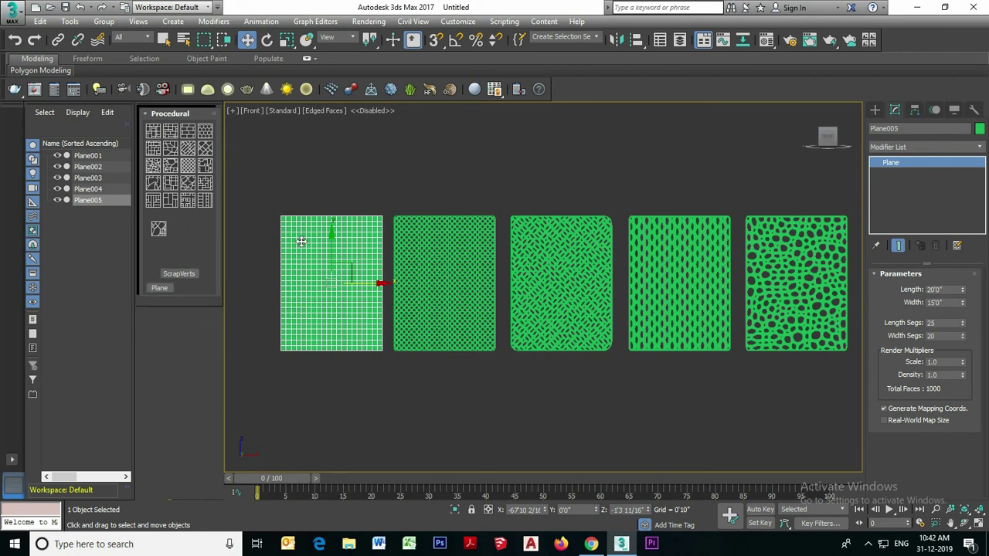
# Add an Edit Poly modifier to the selected plain plane
pyautogui.scroll(3, 304, 241)
pyautogui.click(908, 146)
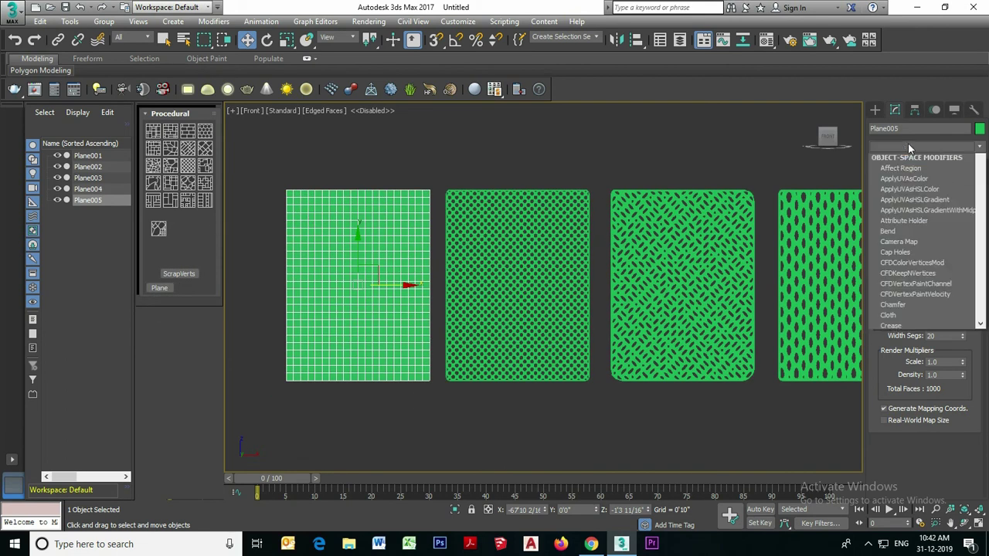
pyautogui.press('e')
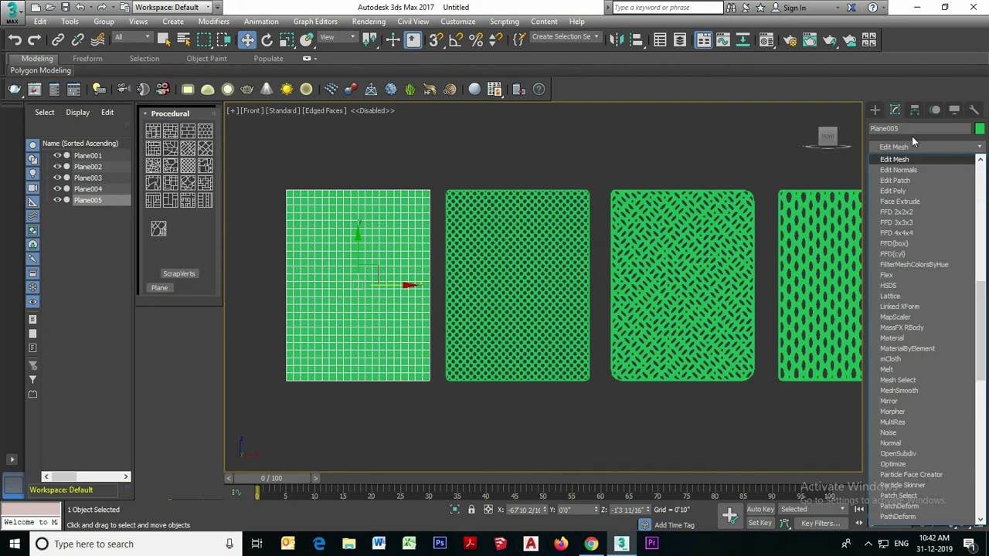
pyautogui.click(906, 191)
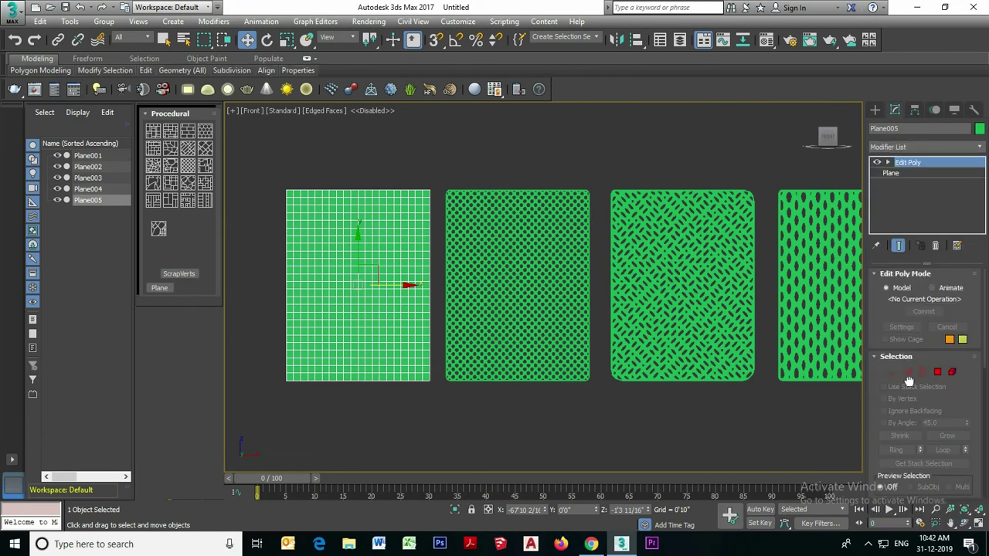
# At edge level, select an edge near the plane's upper left and apply the brick pattern from Generate Topology
pyautogui.click(909, 373)
pyautogui.scroll(3, 317, 220)
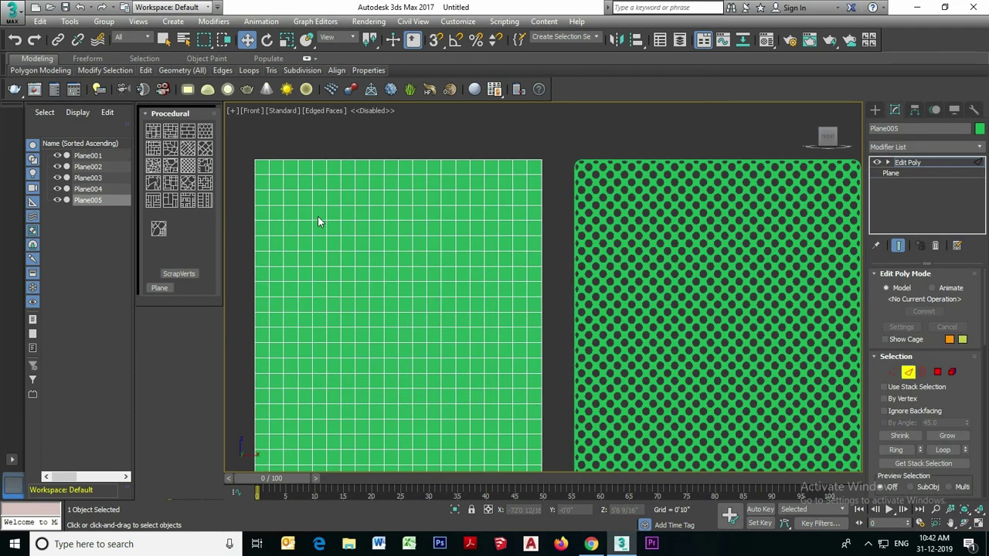
pyautogui.click(318, 220)
pyautogui.moveTo(382, 228); pyautogui.dragTo(398, 207, button='middle')
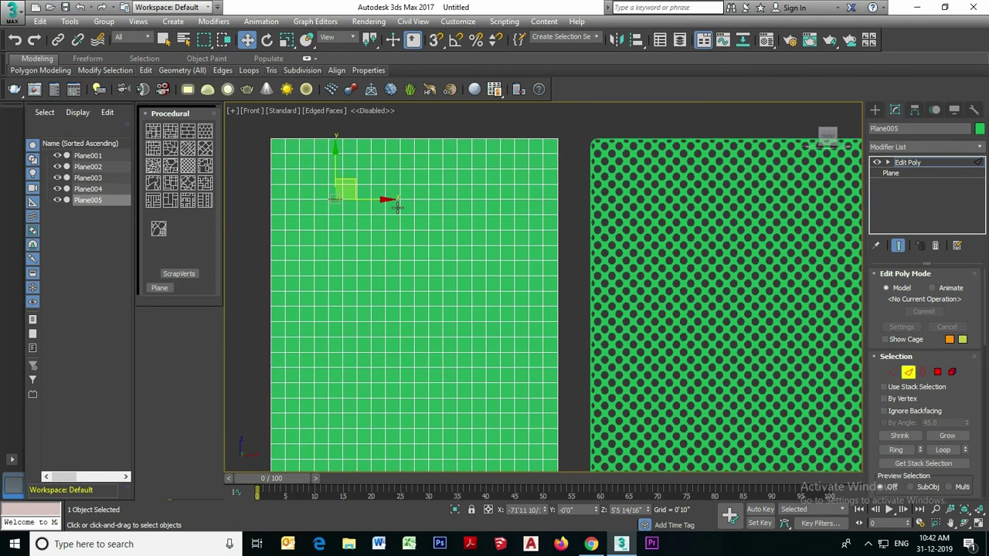
pyautogui.scroll(-2, 398, 207)
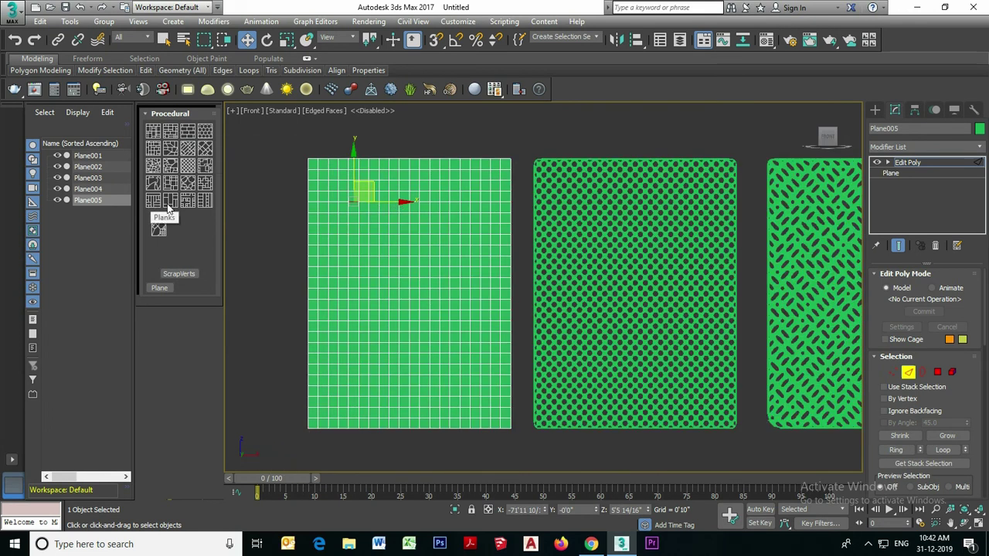
pyautogui.click(188, 133)
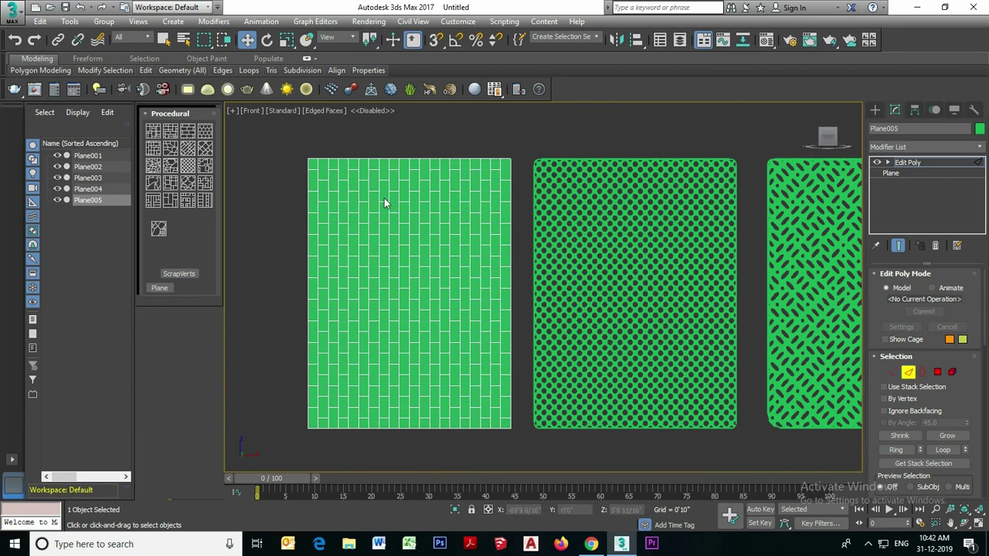
pyautogui.scroll(2, 411, 189)
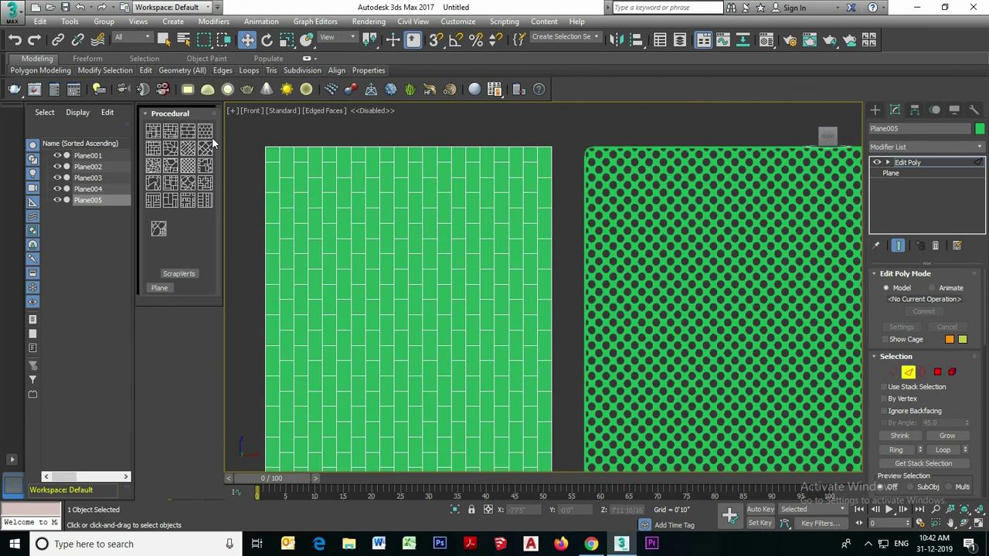
# Try two other Generate Topology patterns on the brick-patterned plane and undo both
pyautogui.click(185, 152)
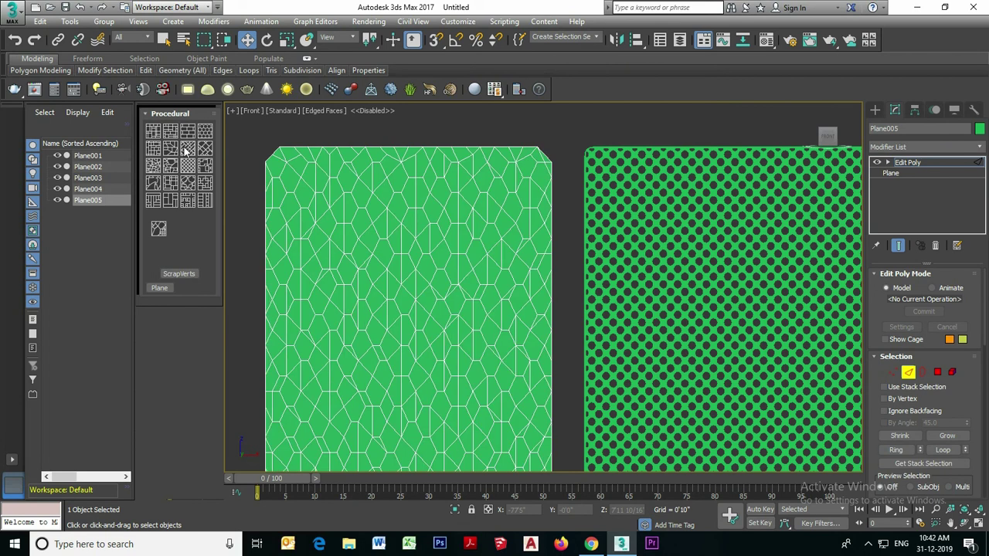
pyautogui.click(189, 168)
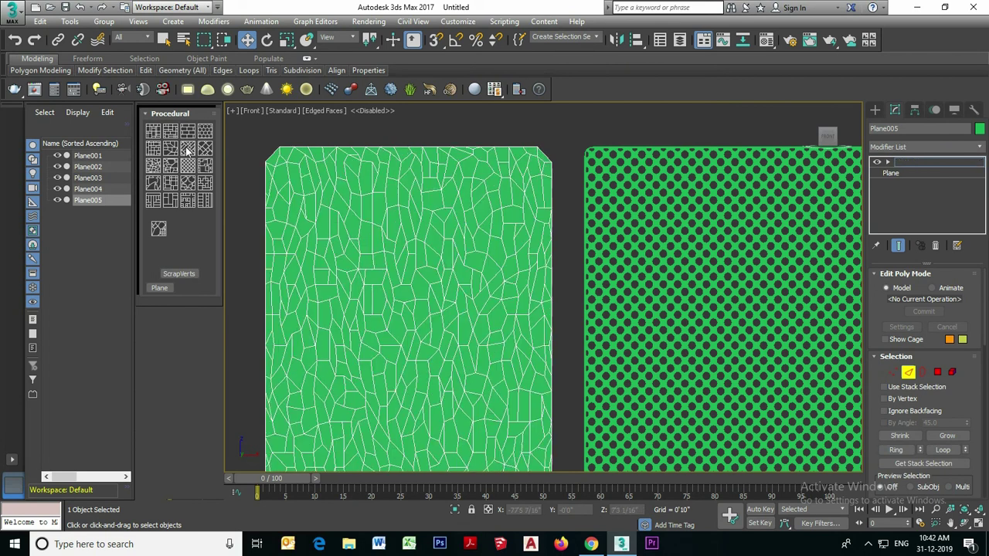
pyautogui.scroll(-2, 363, 212)
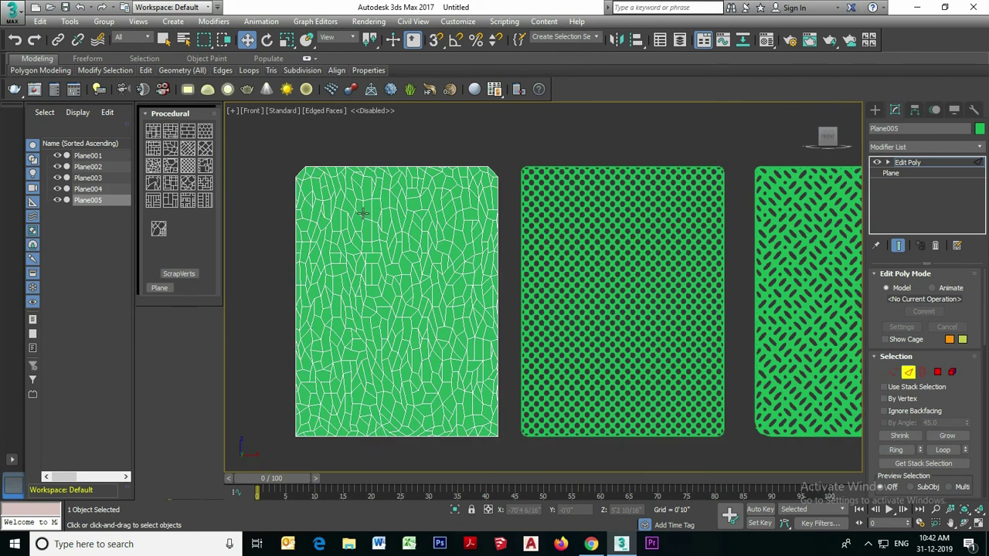
pyautogui.hotkey('ctrl', 'z')
pyautogui.hotkey('ctrl', 'z')
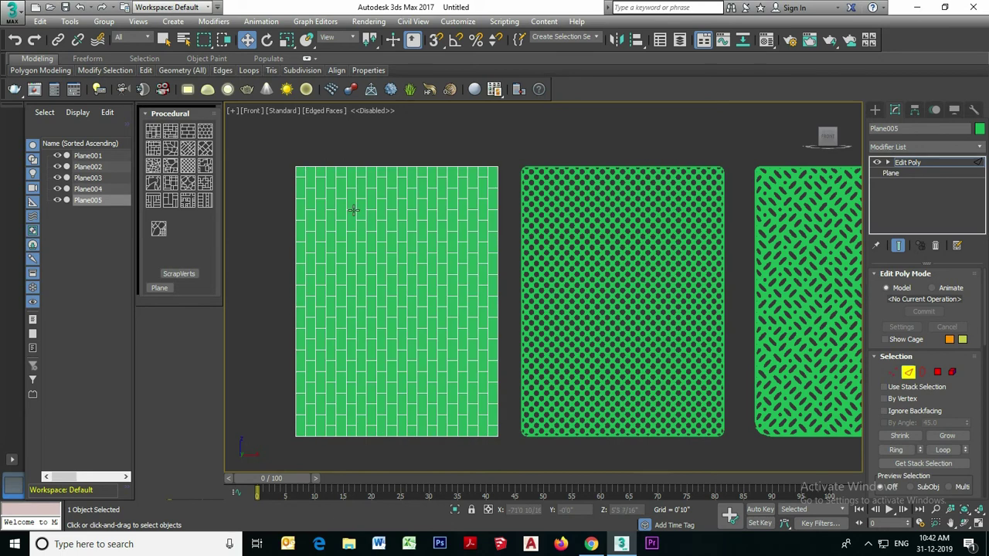
# Apply the pattern of mixed horizontal and vertical planks from Generate Topology to the brick-patterned plane
pyautogui.click(188, 200)
pyautogui.click(155, 203)
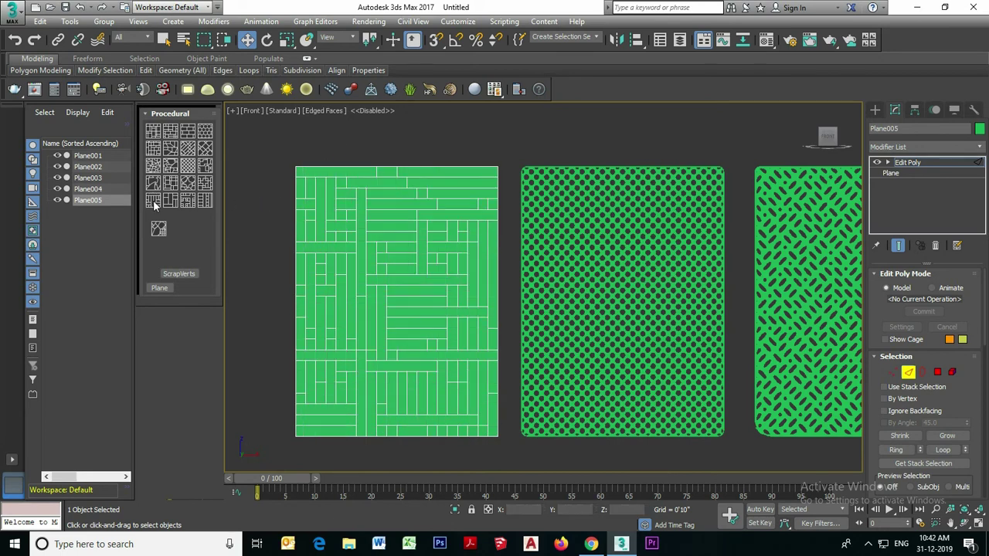
# Undo the mixed plank pattern, and try three other Generate Topology patterns on the plane, undoing each one
pyautogui.hotkey('ctrl', 'z')
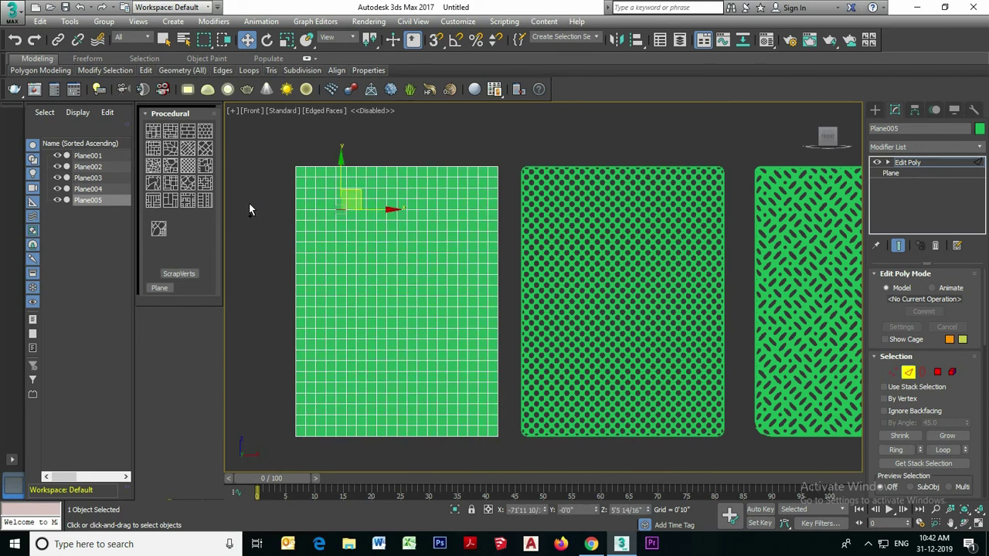
pyautogui.click(171, 187)
pyautogui.hotkey('ctrl', 'z')
pyautogui.click(204, 151)
pyautogui.hotkey('ctrl', 'z')
pyautogui.click(157, 149)
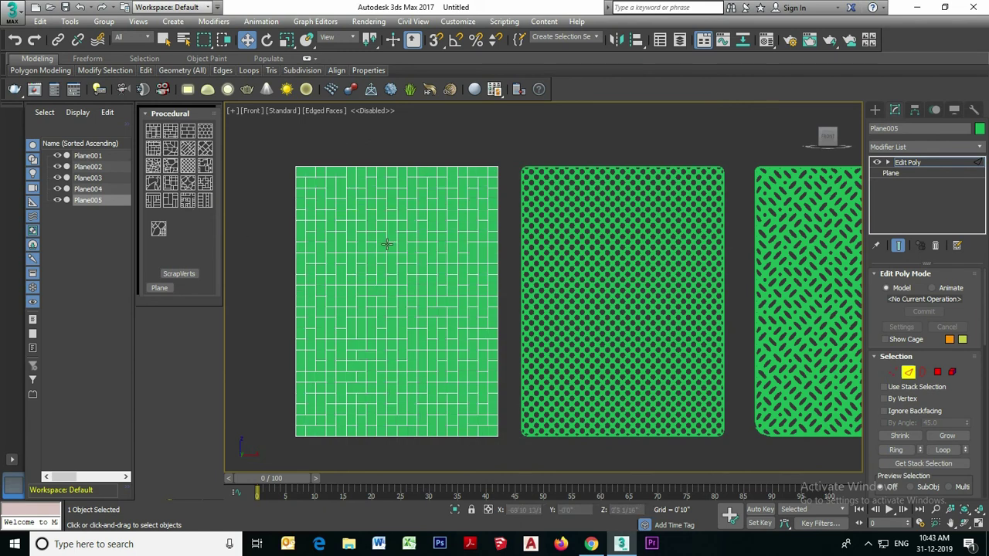
pyautogui.hotkey('ctrl', 'z')
# Try four more Generate Topology patterns on the plane, including woven planks and mixed square tiles, undoing each one
pyautogui.click(207, 169)
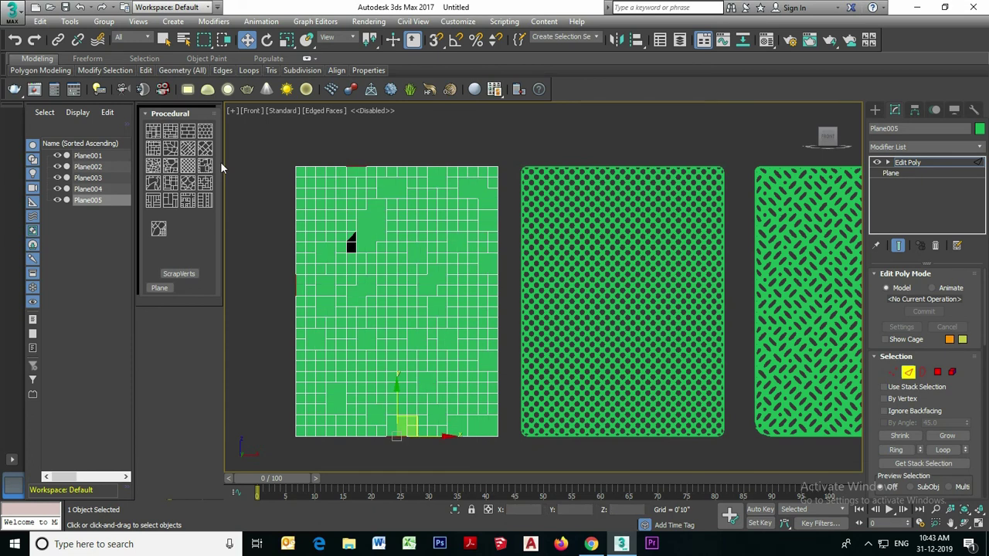
pyautogui.hotkey('ctrl', 'z')
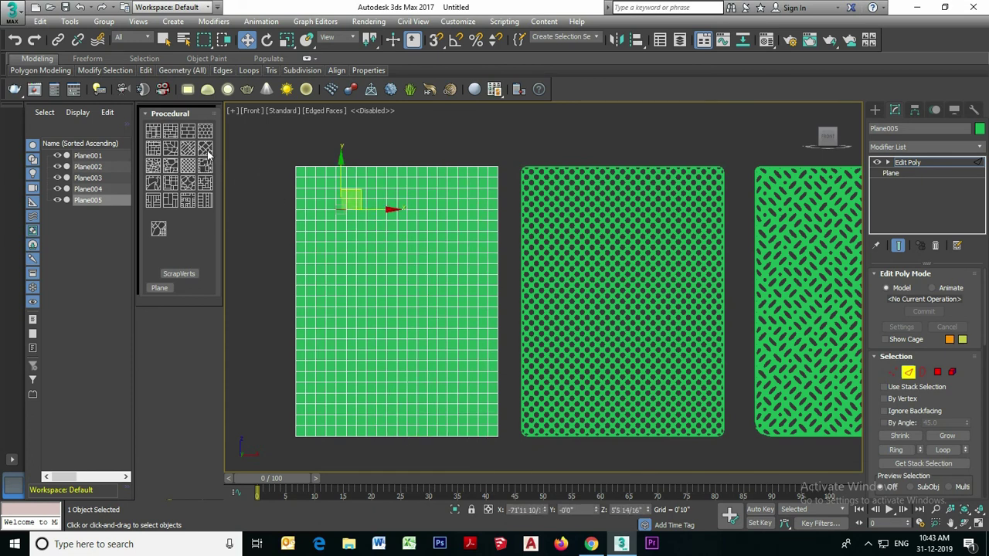
pyautogui.click(207, 153)
pyautogui.hotkey('ctrl', 'z')
pyautogui.click(186, 200)
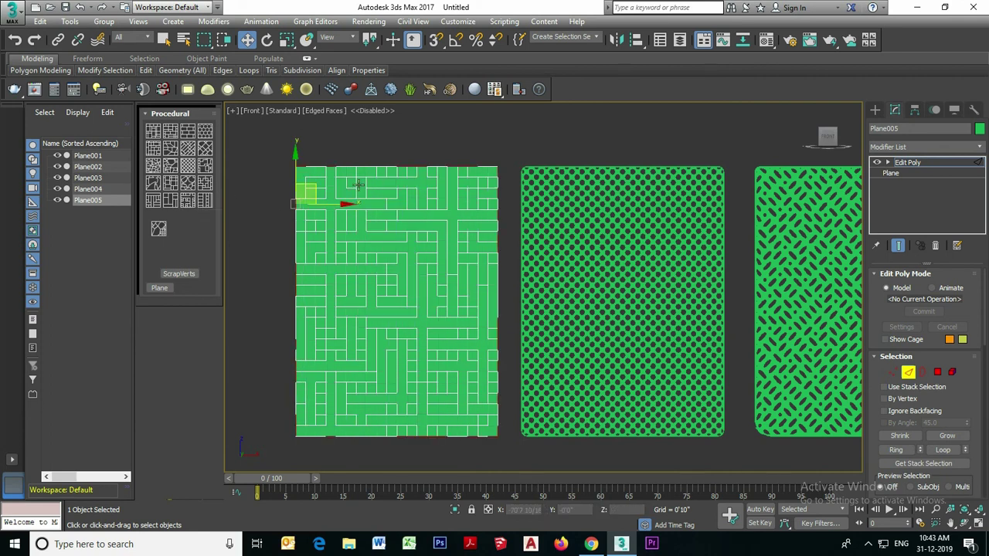
pyautogui.hotkey('ctrl', 'z')
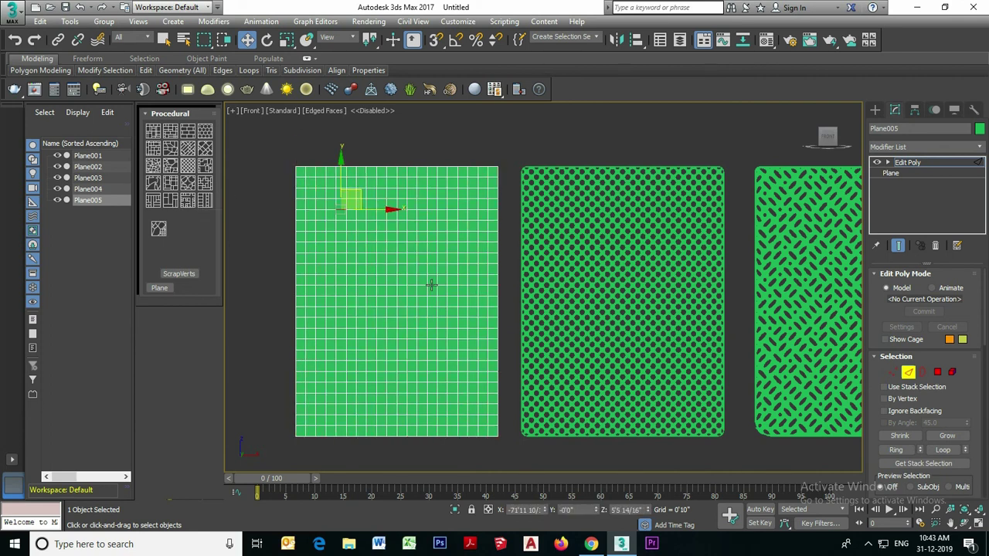
pyautogui.click(177, 200)
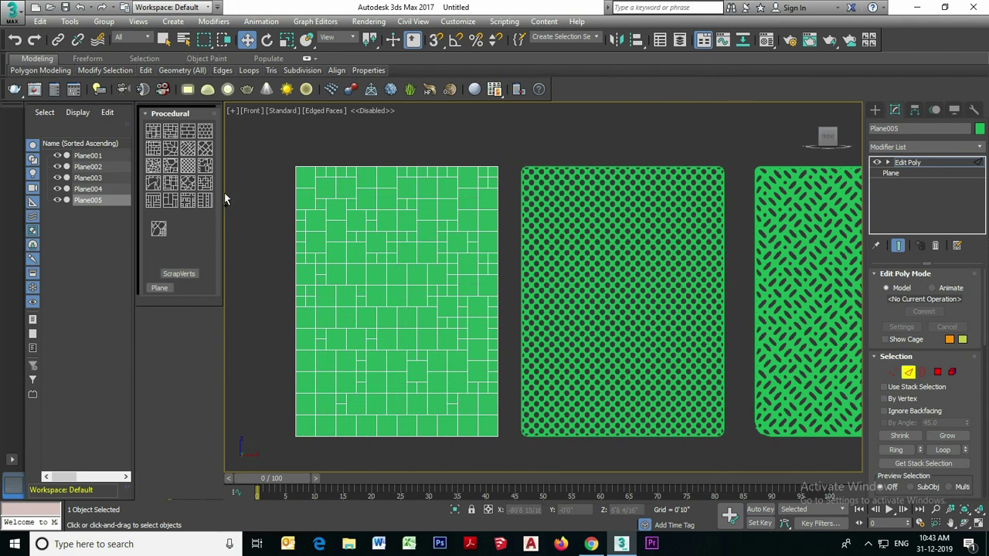
pyautogui.hotkey('ctrl', 'z')
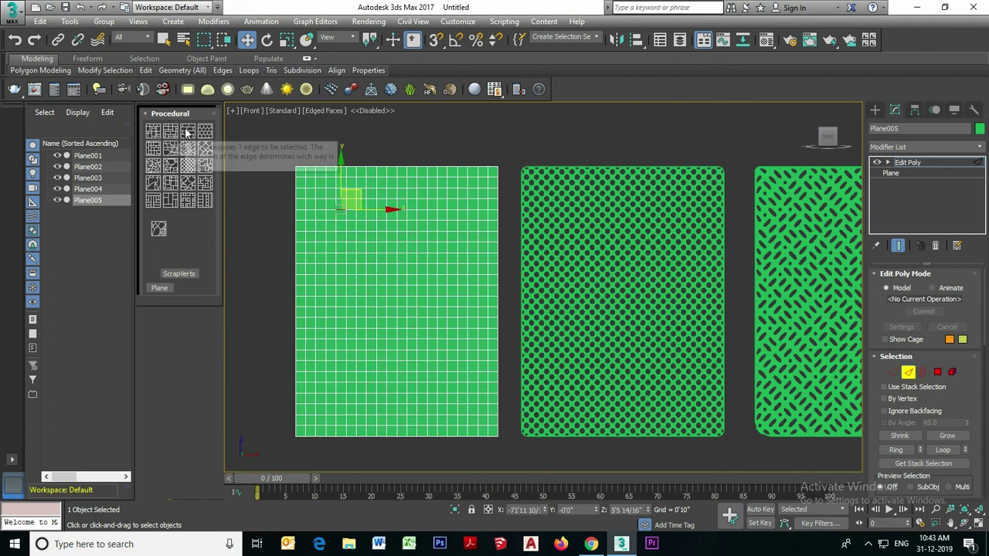
# Apply the brick pattern from Generate Topology to the plane and select all of its polygons
pyautogui.click(187, 132)
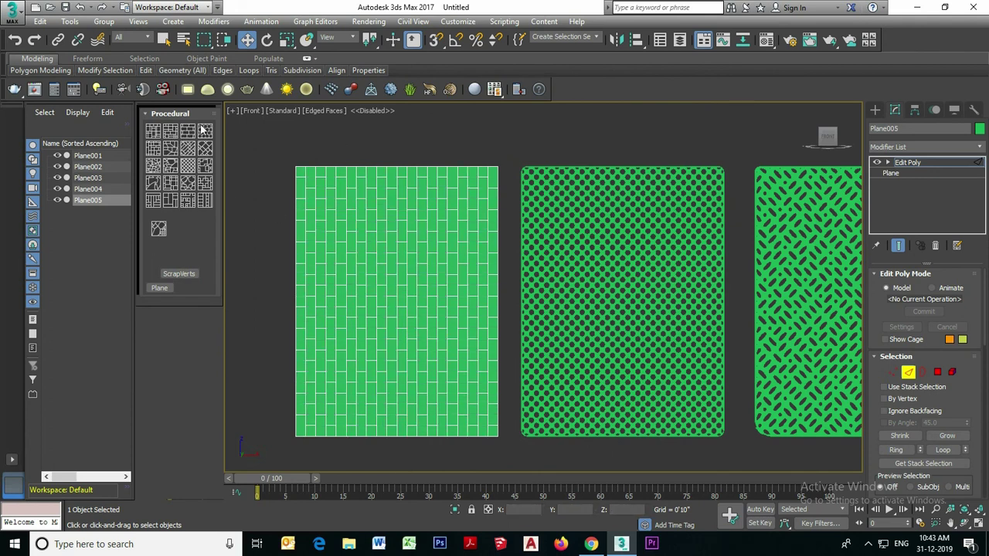
pyautogui.click(938, 372)
pyautogui.moveTo(419, 293); pyautogui.dragTo(414, 268, button='middle')
pyautogui.scroll(-2, 414, 268)
pyautogui.moveTo(317, 163); pyautogui.dragTo(482, 381)
pyautogui.scroll(3, 441, 239)
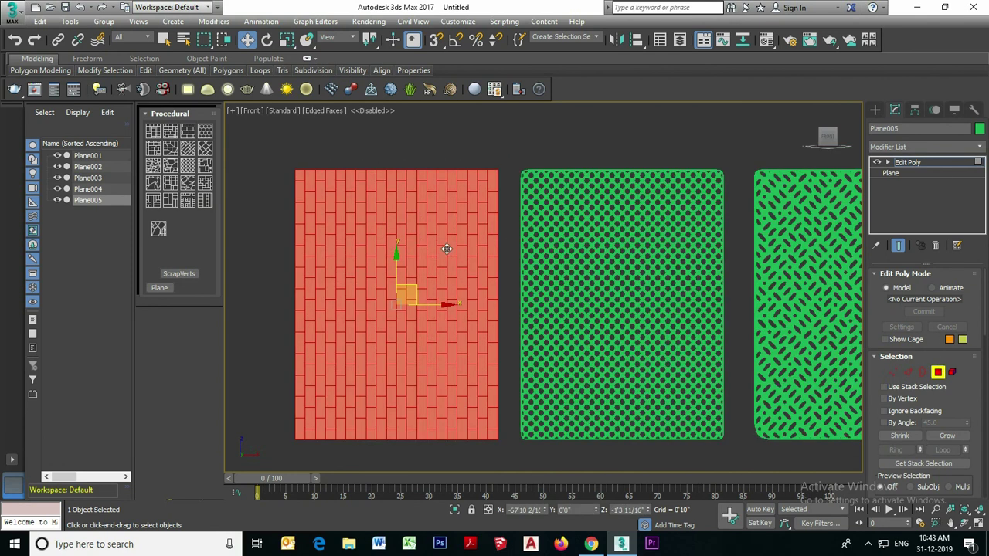
# Inset the selected brick polygons with the By Polygon option, leaving a narrow rectangle inside each brick
pyautogui.scroll(-5, 981, 317)
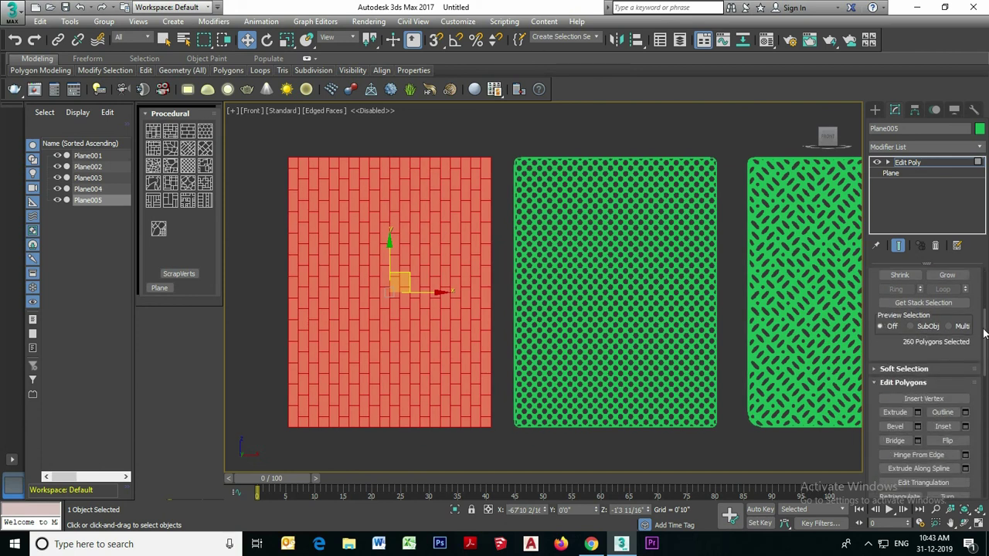
pyautogui.click(965, 343)
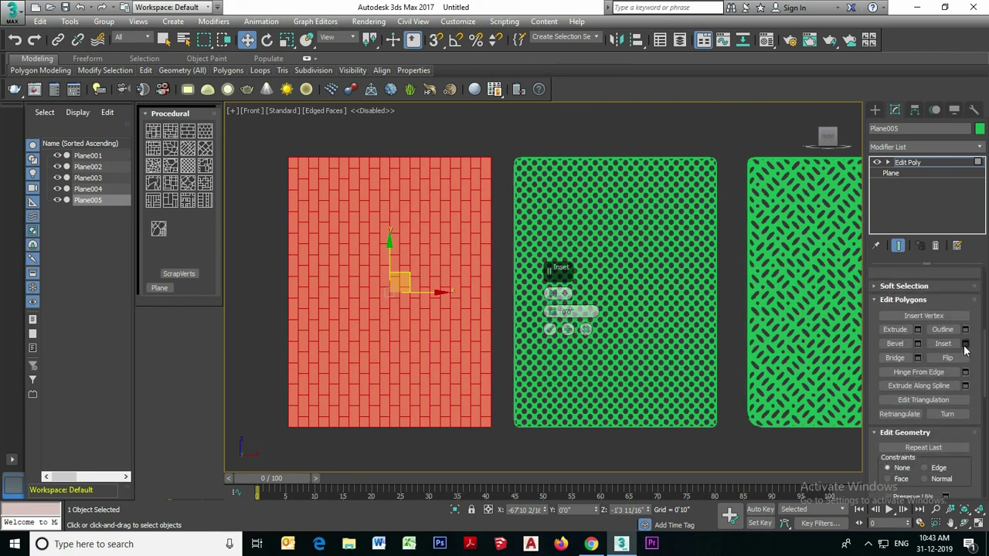
pyautogui.click(558, 295)
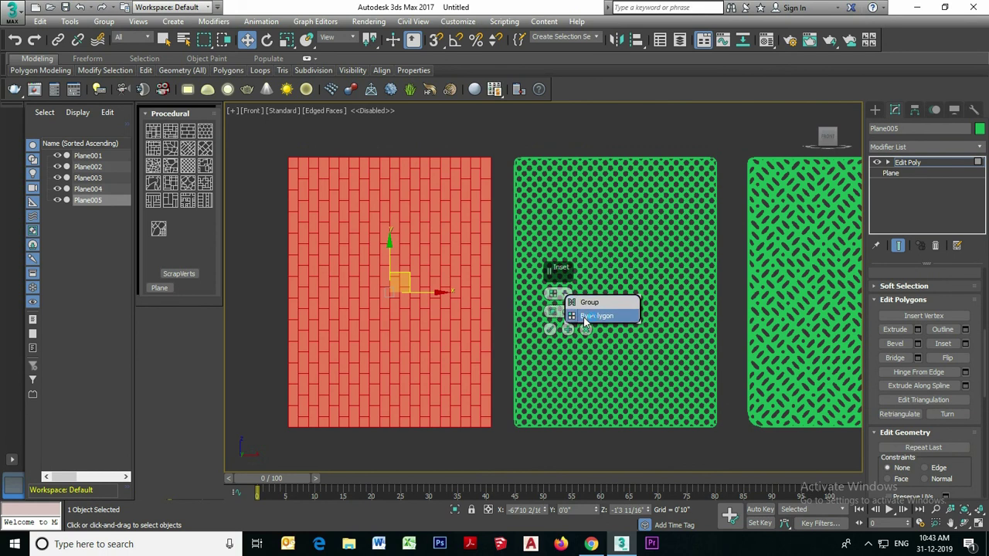
pyautogui.click(587, 316)
pyautogui.moveTo(551, 314); pyautogui.dragTo(551, 311)
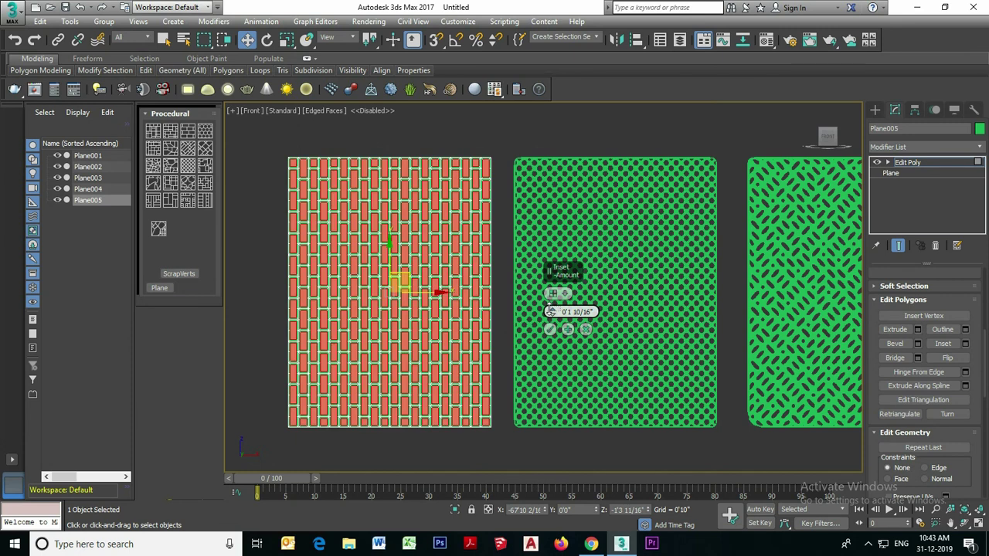
pyautogui.click(549, 329)
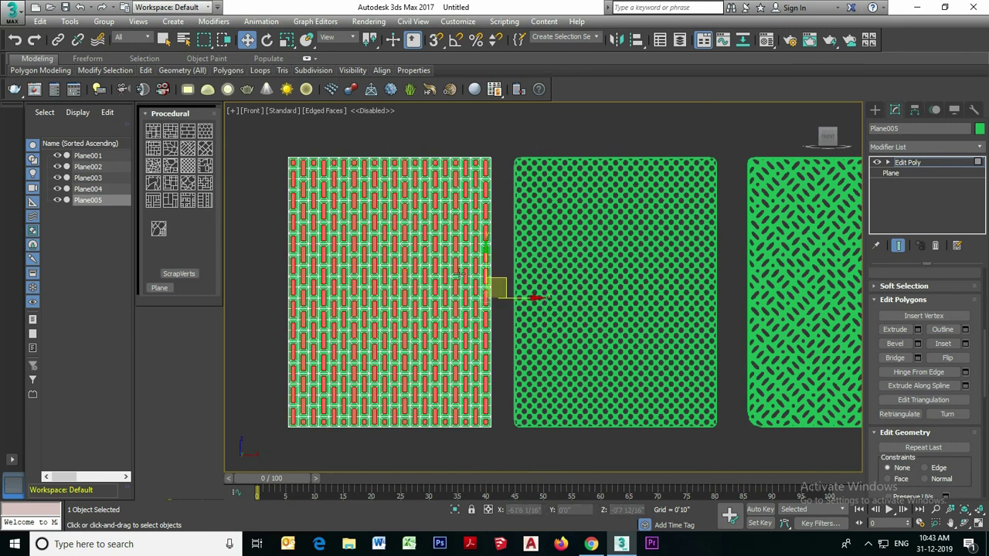
# Delete the inset polygons to open the brick-pattern holes in the panel, and leave polygon level
pyautogui.scroll(5, 437, 229)
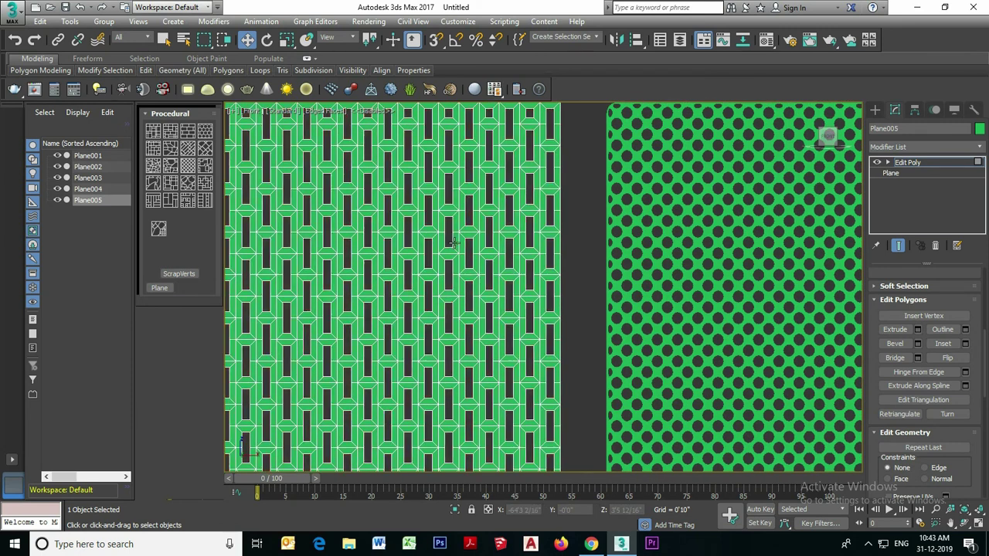
pyautogui.scroll(-2, 454, 244)
pyautogui.click(937, 160)
pyautogui.click(875, 109)
pyautogui.click(894, 110)
# Frame the perforated brick panel in the Perspective view and inspect its openings up close
pyautogui.moveTo(521, 247)
pyautogui.mouseDown(button='middle')
pyautogui.moveTo(532, 249)
pyautogui.moveTo(510, 251)
pyautogui.mouseUp(button='middle')
pyautogui.press('p')
pyautogui.press('z')
pyautogui.scroll(3, 479, 169)
pyautogui.moveTo(479, 170); pyautogui.dragTo(468, 198, button='middle')
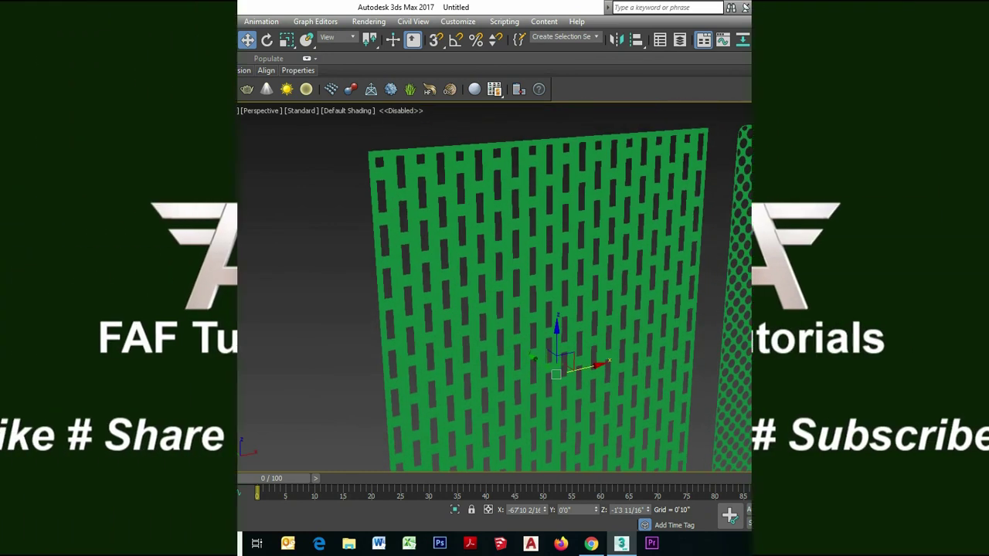